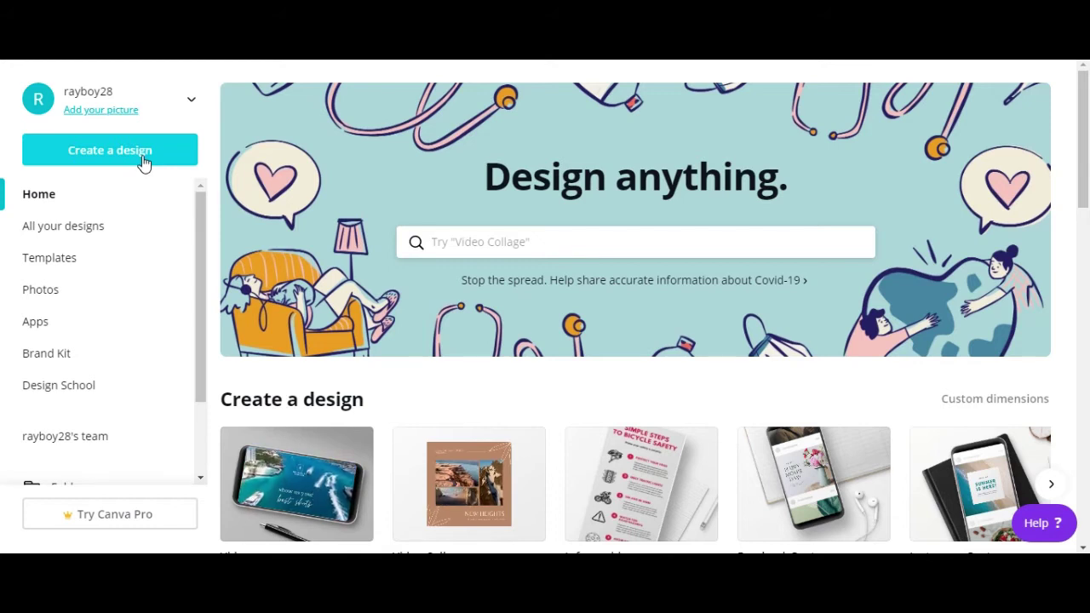
Step: Create a new blank design with custom dimensions of 500 × 500 px
{"action": "left_click", "coordinate": [143, 154]}
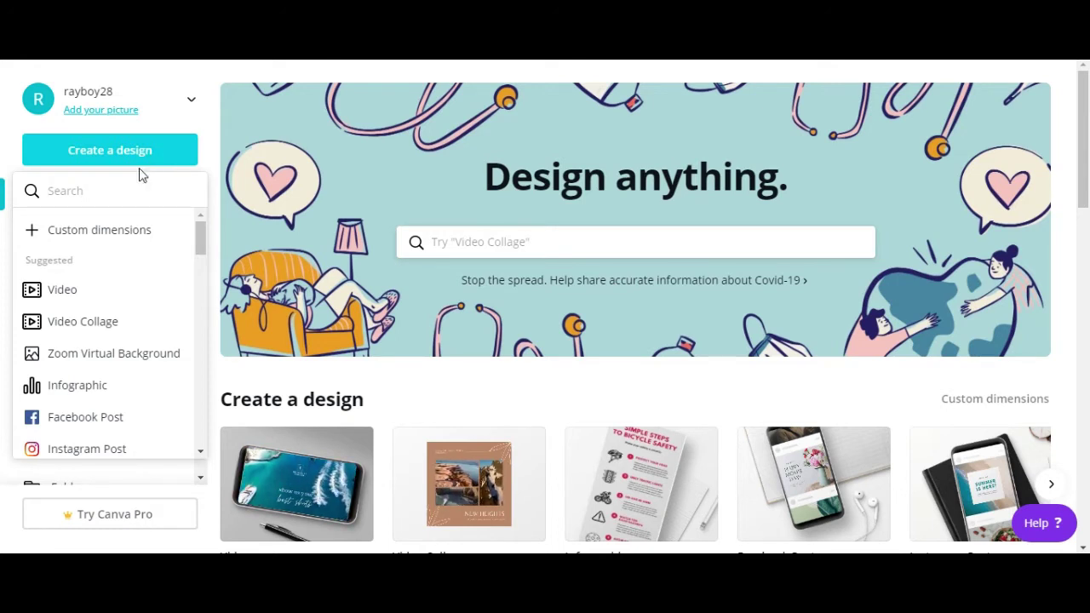
{"action": "left_click", "coordinate": [113, 232]}
{"action": "left_click", "coordinate": [80, 236]}
{"action": "type", "text": "500"}
{"action": "key", "text": "Tab"}
{"action": "type", "text": "500"}
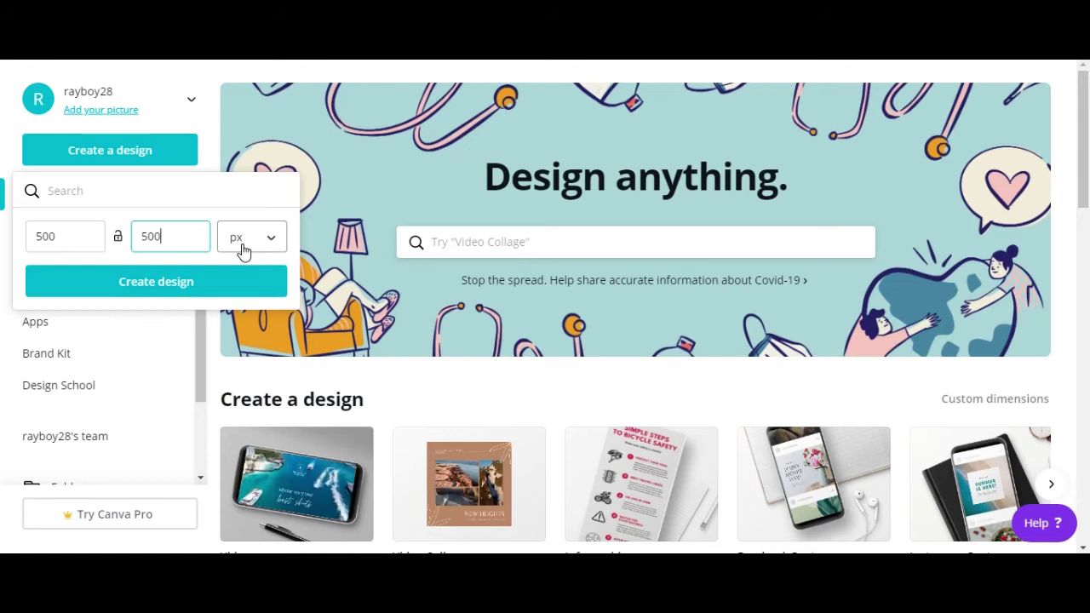
{"action": "left_click", "coordinate": [217, 290]}
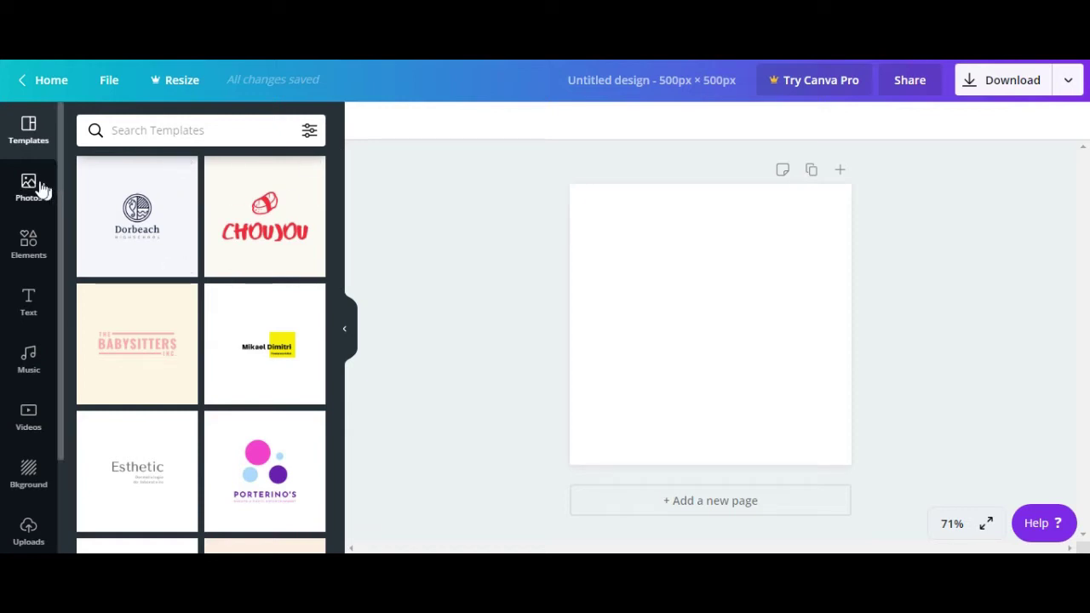
Step: Add the uploaded cutout of the bald man in the blue shirt and place it in the canvas's upper-left corner
{"action": "left_click_drag", "start_coordinate": [59, 196], "coordinate": [51, 335]}
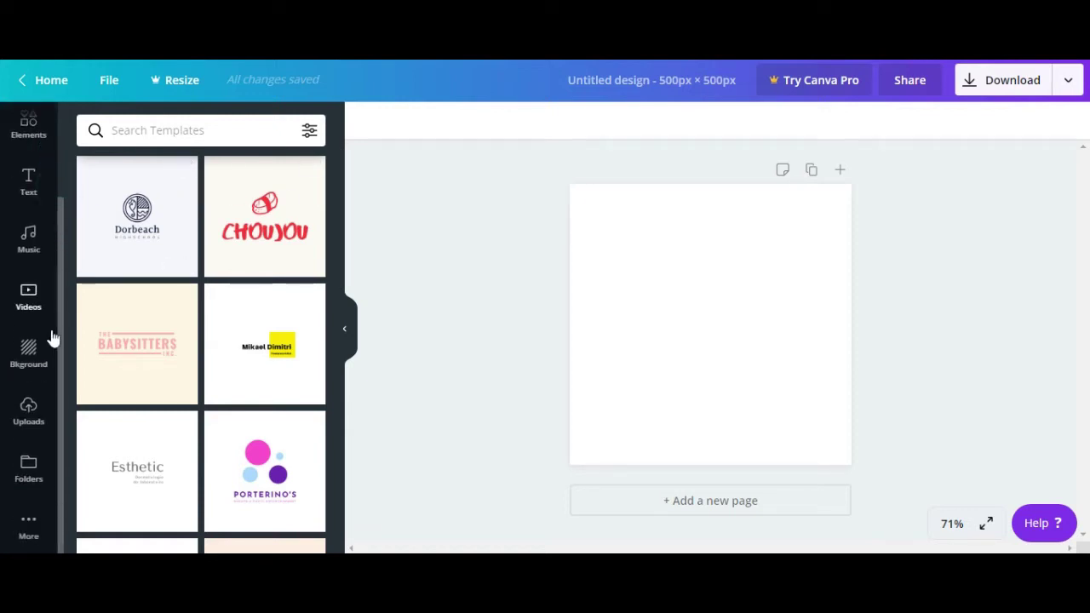
{"action": "left_click", "coordinate": [31, 407]}
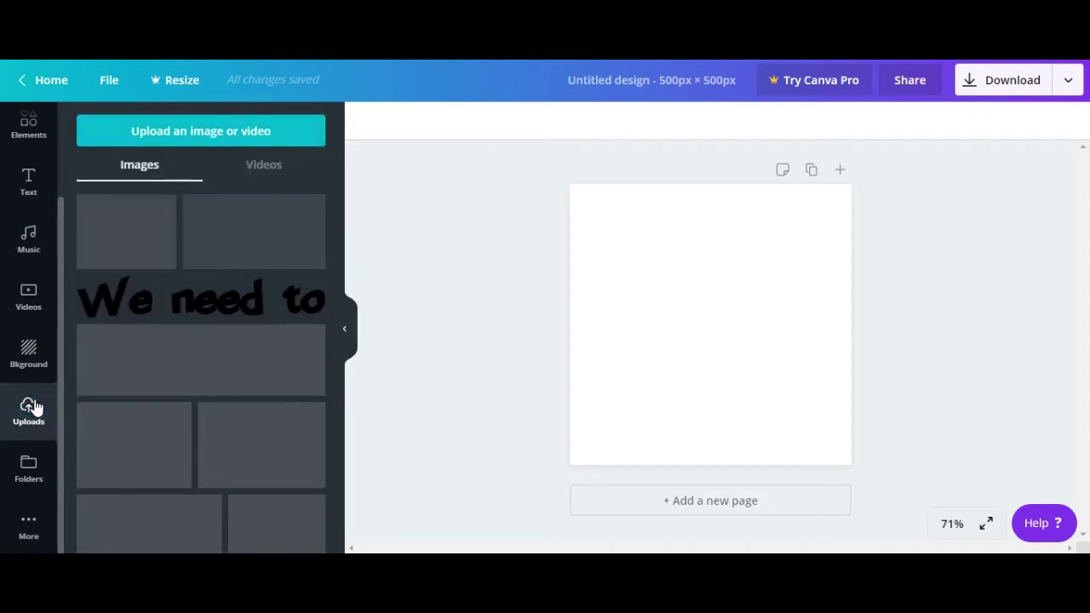
{"action": "left_click_drag", "start_coordinate": [333, 224], "coordinate": [338, 408]}
{"action": "scroll", "coordinate": [333, 382], "scroll_direction": "down", "scroll_amount": 5}
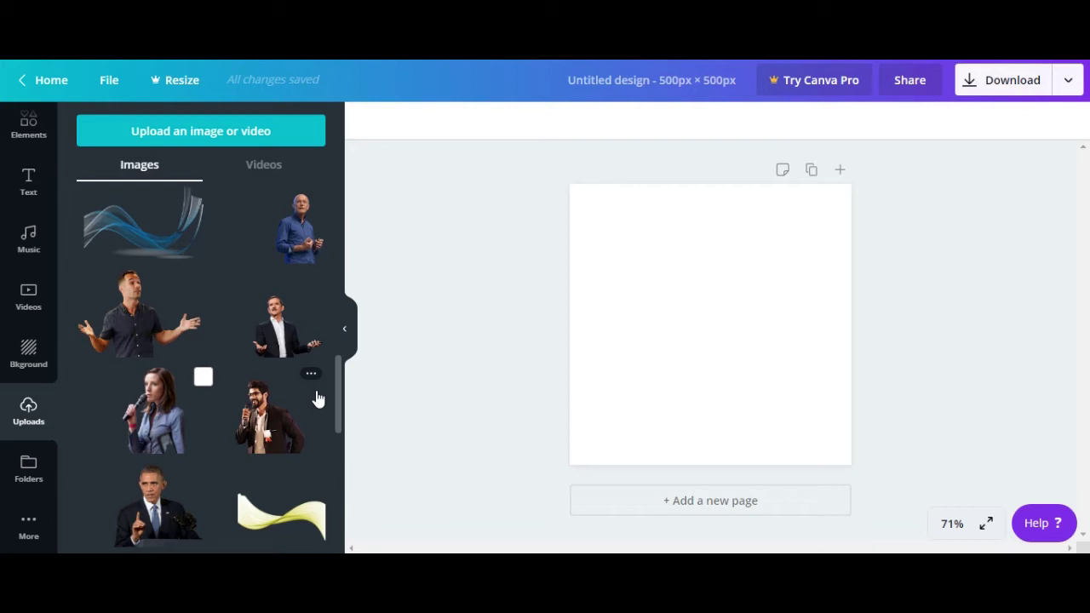
{"action": "left_click", "coordinate": [302, 249]}
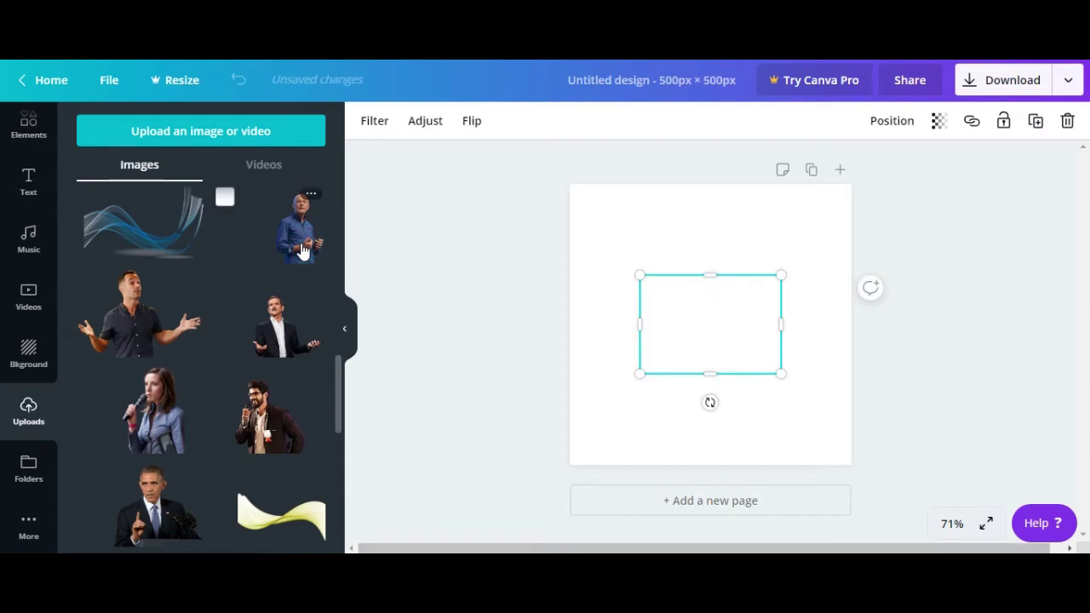
{"action": "left_click_drag", "start_coordinate": [739, 351], "coordinate": [592, 255]}
{"action": "left_click", "coordinate": [635, 370]}
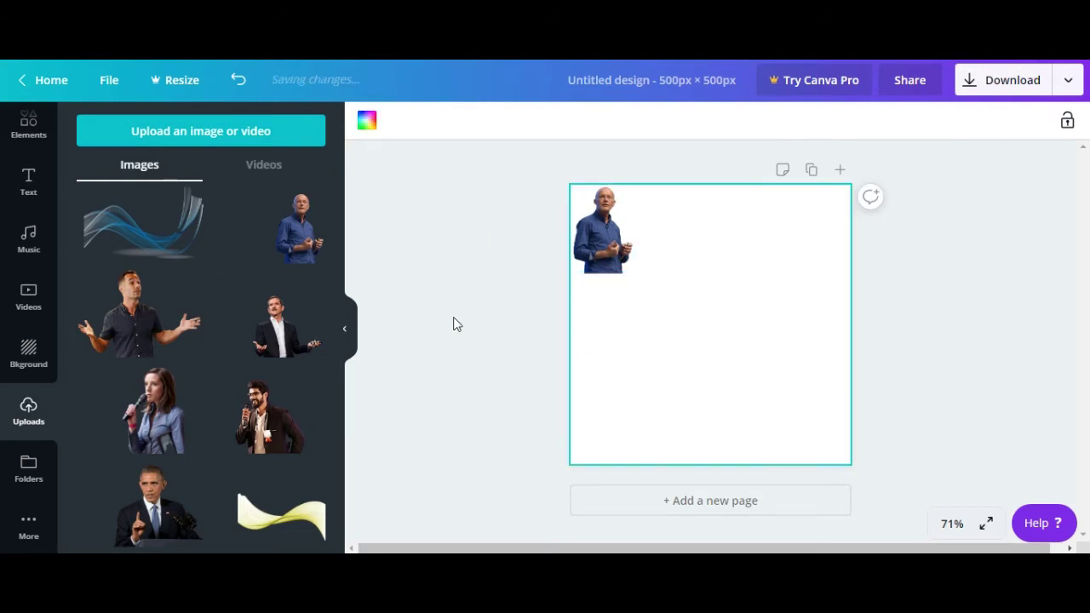
Step: Add the cutouts of the man in the black suit and the man in the dark shirt, completing the upper row
{"action": "left_click", "coordinate": [284, 334]}
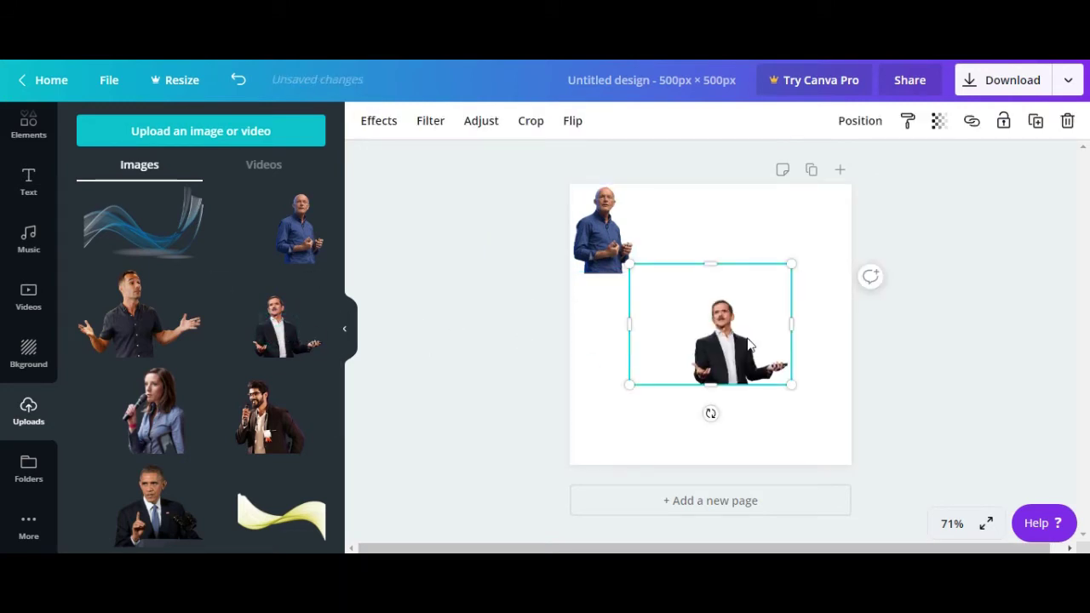
{"action": "left_click_drag", "start_coordinate": [749, 344], "coordinate": [683, 228]}
{"action": "left_click", "coordinate": [524, 309]}
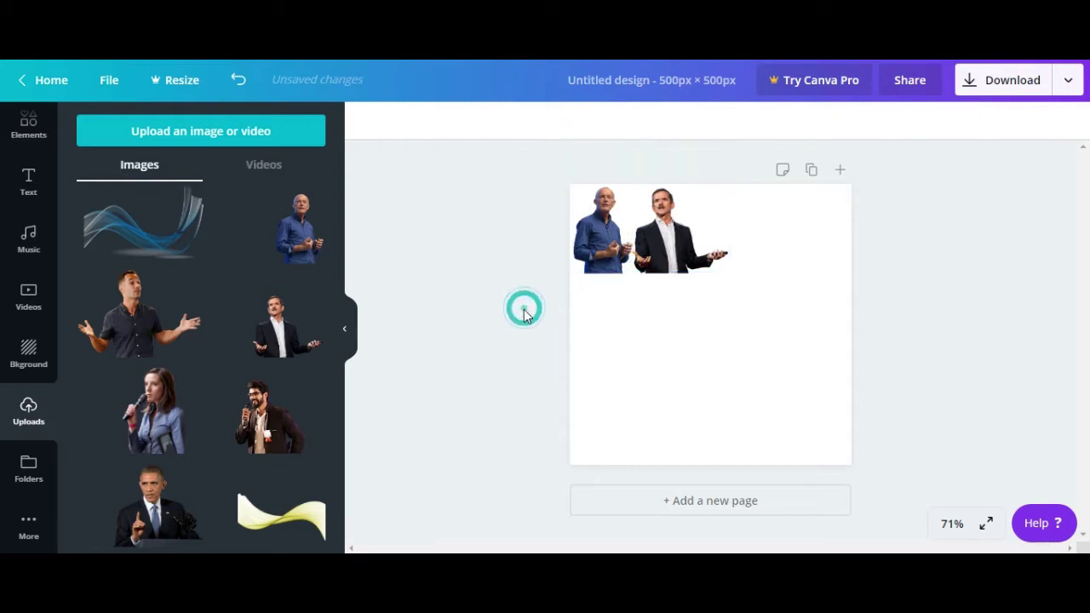
{"action": "left_click", "coordinate": [140, 332]}
{"action": "left_click_drag", "start_coordinate": [716, 335], "coordinate": [773, 241]}
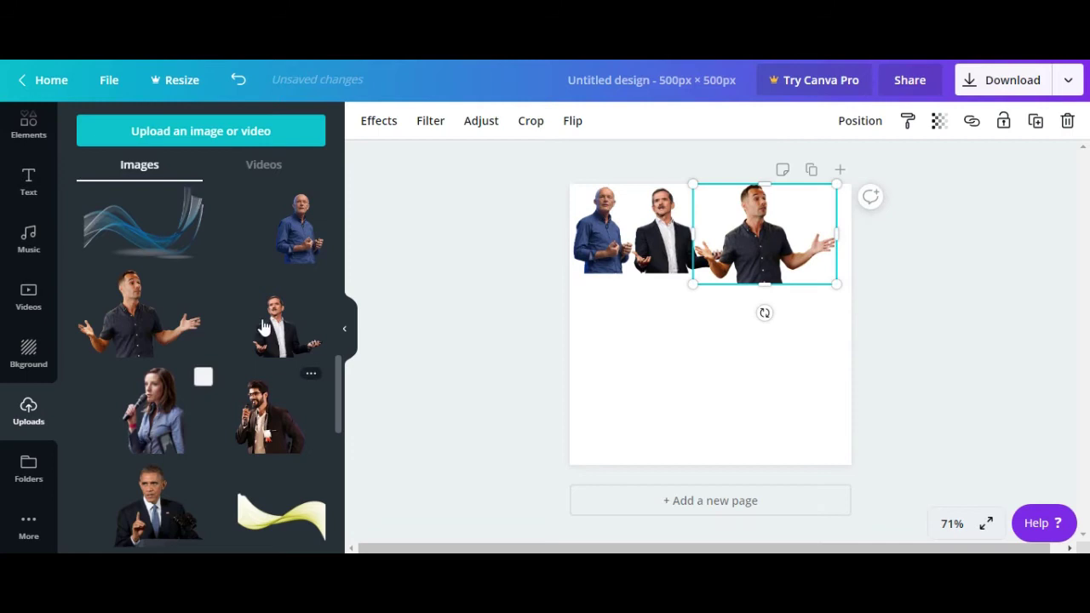
Step: Add the cutouts of the bearded man, the woman with the microphone and the man at the podium to the canvas's lower part
{"action": "left_click", "coordinate": [271, 414]}
{"action": "left_click_drag", "start_coordinate": [723, 349], "coordinate": [624, 344]}
{"action": "left_click", "coordinate": [173, 417]}
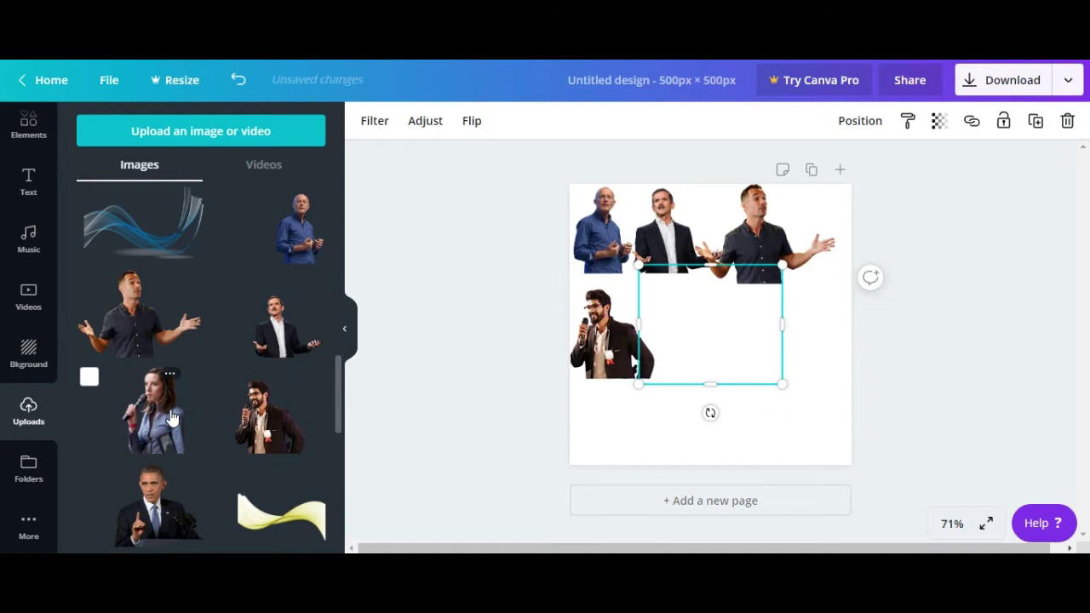
{"action": "left_click_drag", "start_coordinate": [711, 328], "coordinate": [641, 433]}
{"action": "left_click", "coordinate": [164, 504]}
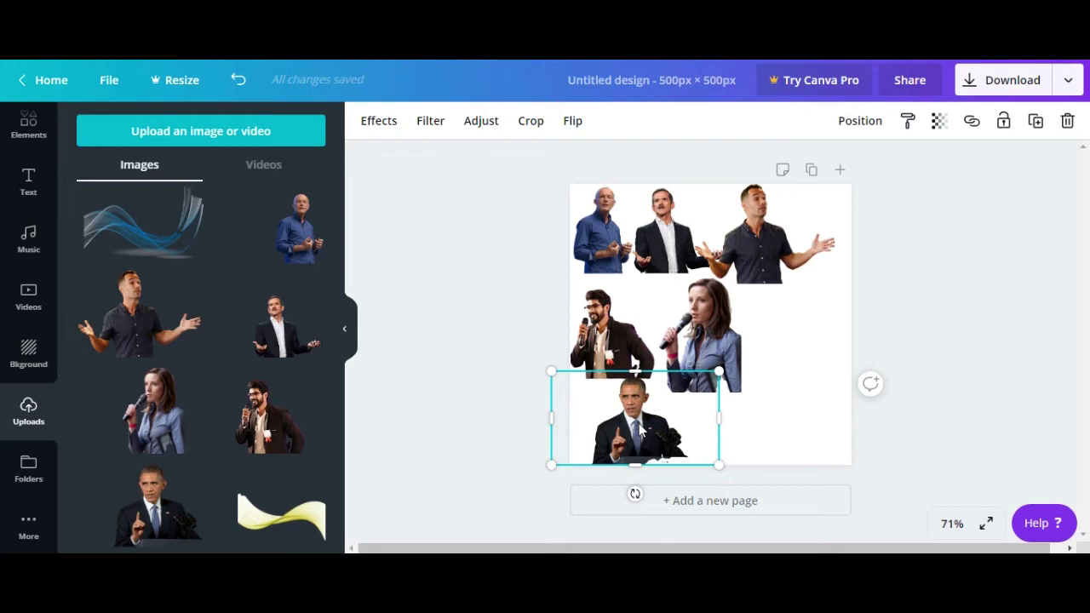
{"action": "left_click", "coordinate": [202, 137]}
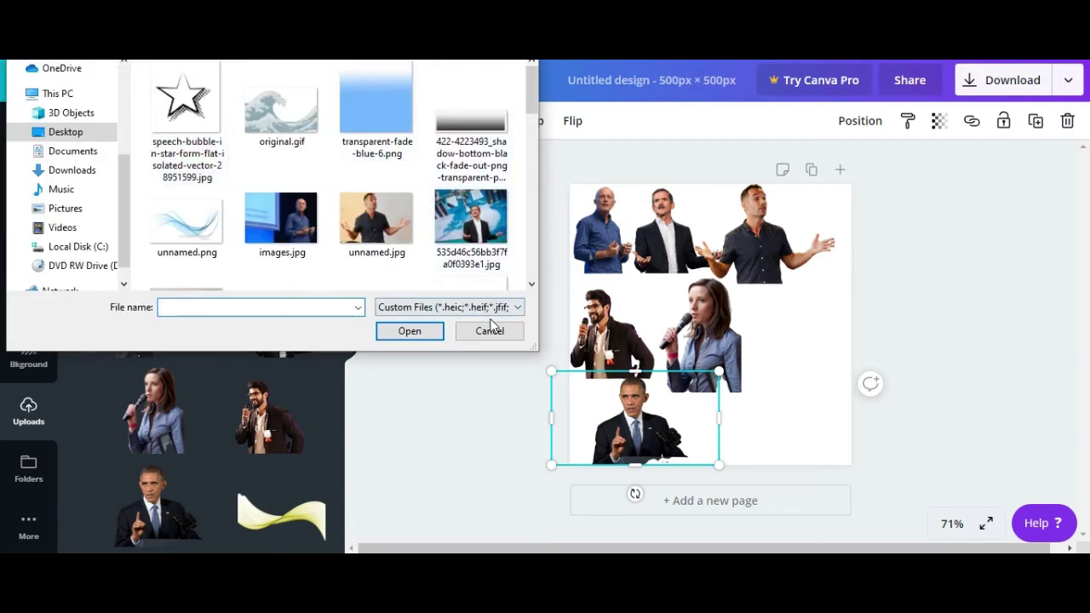
{"action": "left_click", "coordinate": [489, 330]}
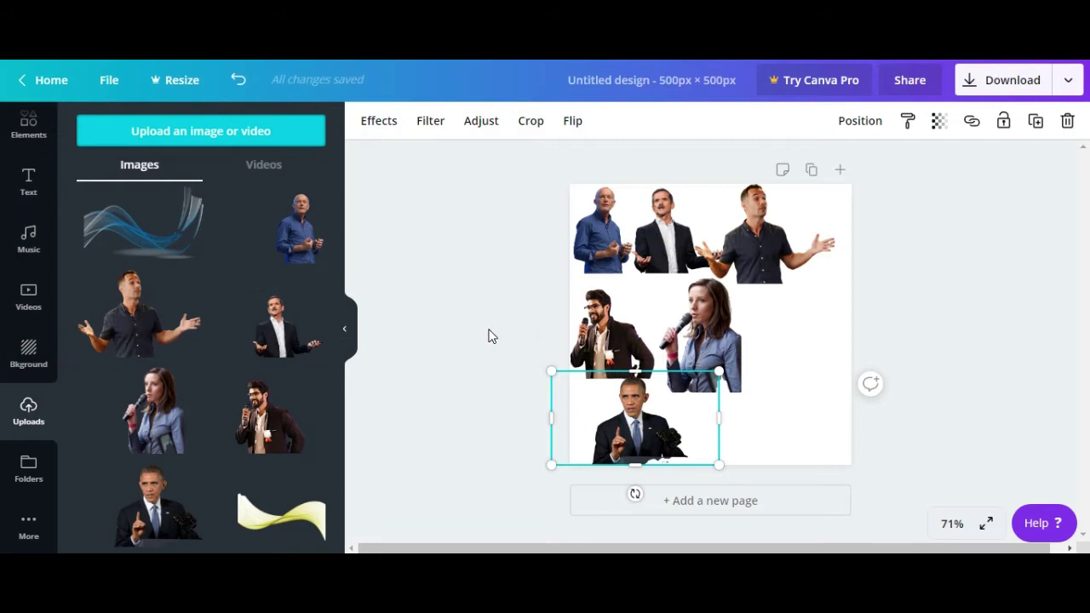
Step: Shrink the podium man, woman and bearded man cutouts and line them up in a row across the canvas's lower half
{"action": "left_click_drag", "start_coordinate": [647, 422], "coordinate": [771, 401]}
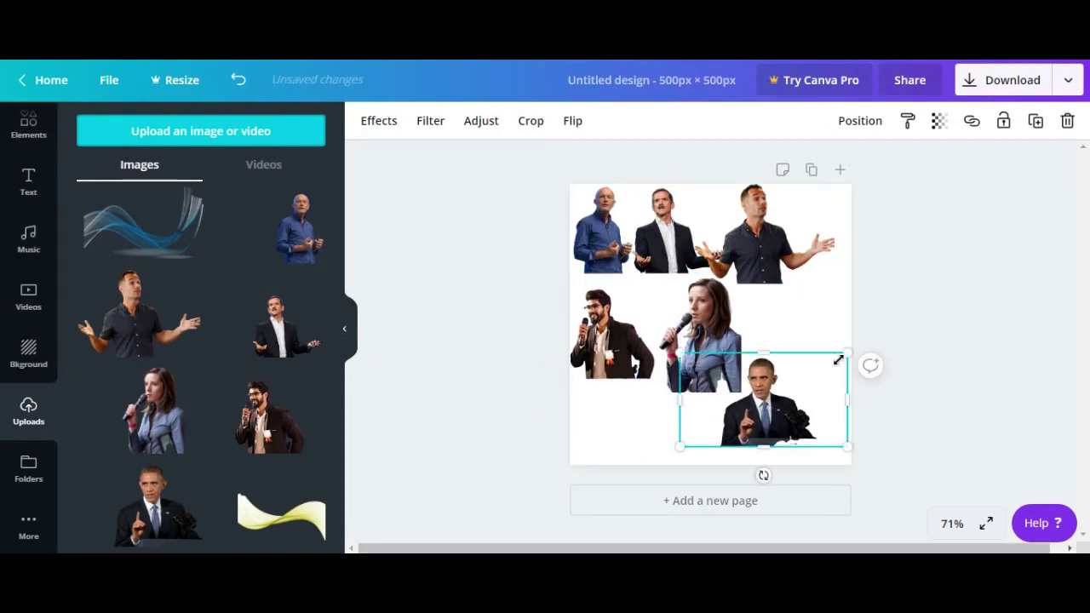
{"action": "left_click_drag", "start_coordinate": [843, 357], "coordinate": [795, 384]}
{"action": "left_click_drag", "start_coordinate": [745, 428], "coordinate": [807, 383]}
{"action": "left_click_drag", "start_coordinate": [708, 330], "coordinate": [701, 387]}
{"action": "left_click_drag", "start_coordinate": [585, 335], "coordinate": [651, 384]}
{"action": "left_click_drag", "start_coordinate": [693, 420], "coordinate": [714, 367]}
{"action": "left_click", "coordinate": [619, 349]}
{"action": "left_click_drag", "start_coordinate": [512, 270], "coordinate": [572, 328]}
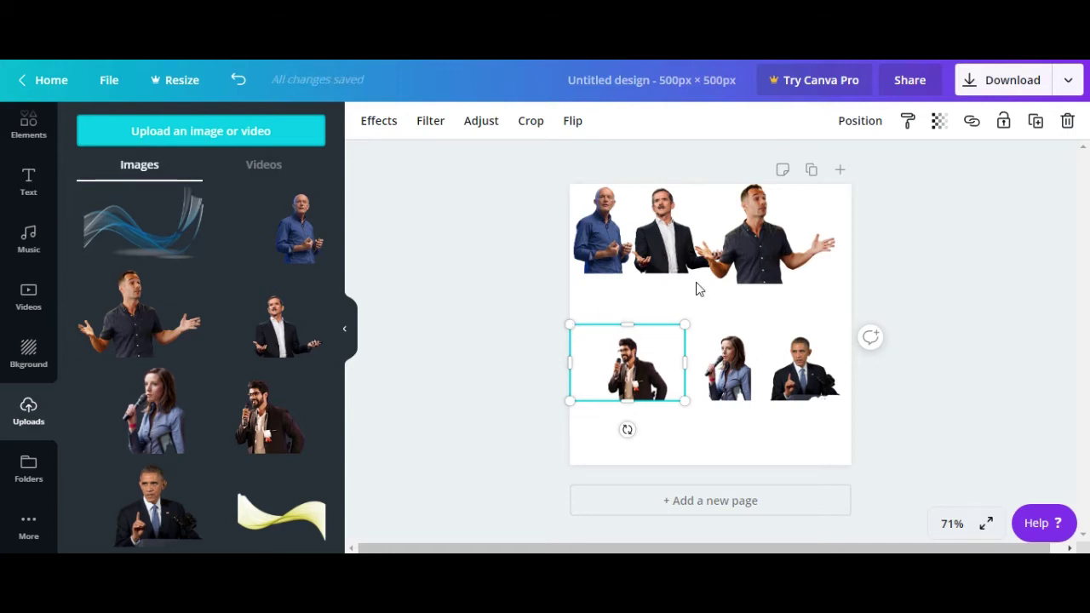
Step: Shrink the cutout of the man in the dark shirt and place it at the canvas's upper-right edge
{"action": "left_click_drag", "start_coordinate": [789, 255], "coordinate": [795, 264]}
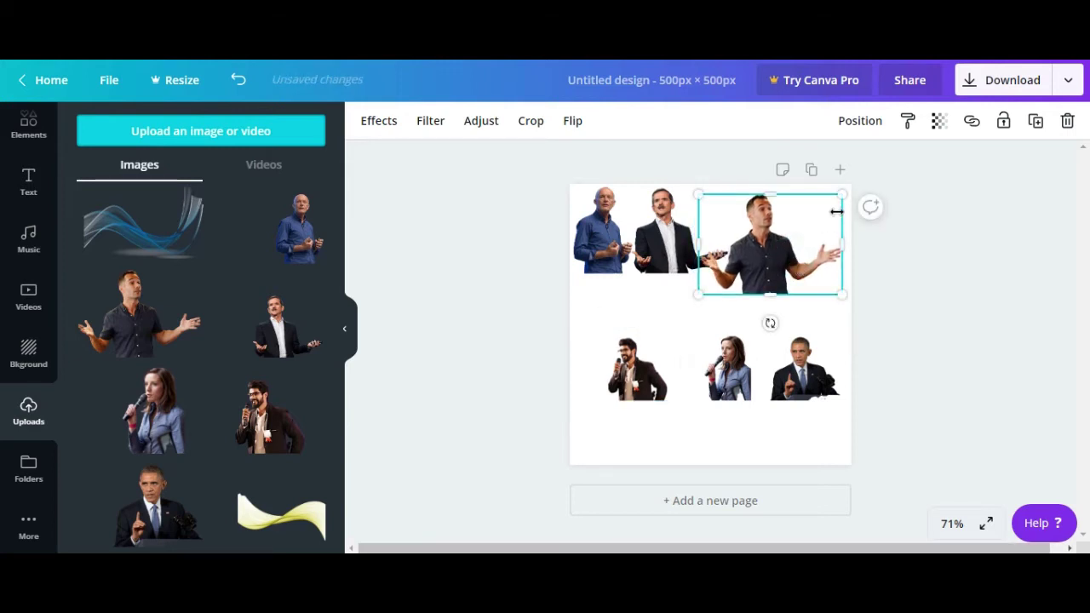
{"action": "left_click_drag", "start_coordinate": [841, 195], "coordinate": [816, 215]}
{"action": "left_click_drag", "start_coordinate": [795, 230], "coordinate": [792, 228]}
{"action": "left_click_drag", "start_coordinate": [755, 277], "coordinate": [808, 263]}
Step: Shrink the black-suit man and blue-shirt man cutouts and space them out along the upper row
{"action": "left_click", "coordinate": [685, 252]}
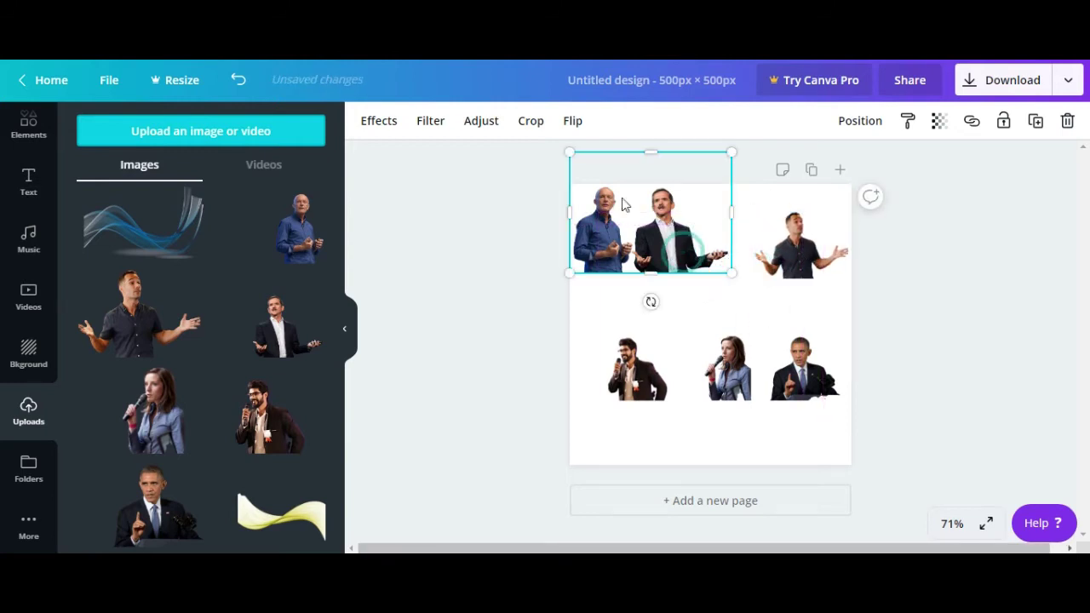
{"action": "left_click_drag", "start_coordinate": [570, 157], "coordinate": [605, 179]}
{"action": "left_click_drag", "start_coordinate": [669, 245], "coordinate": [703, 257]}
{"action": "left_click_drag", "start_coordinate": [608, 238], "coordinate": [642, 255]}
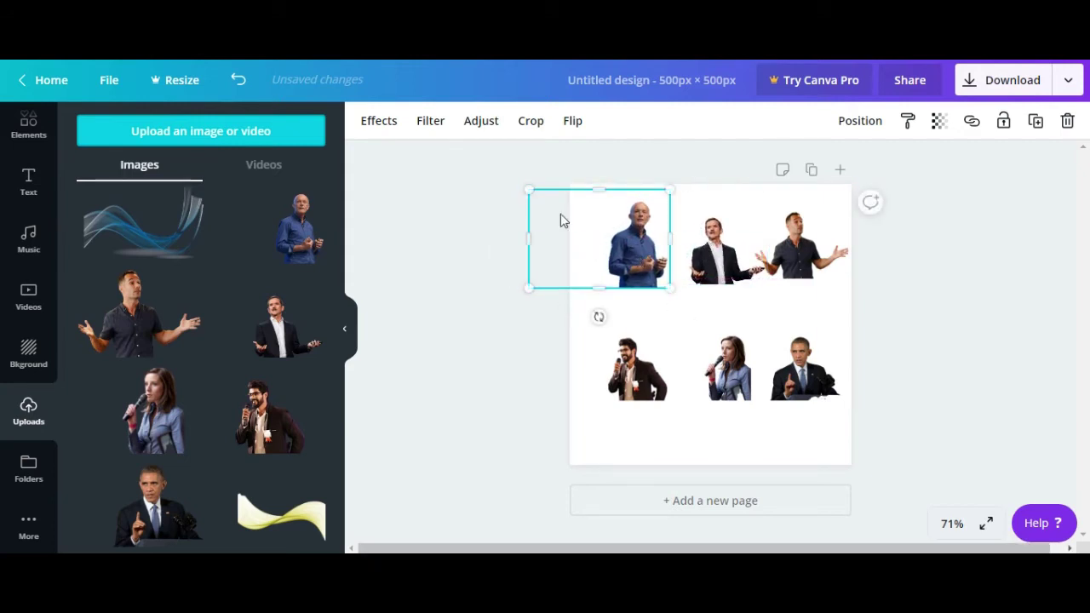
{"action": "left_click_drag", "start_coordinate": [527, 189], "coordinate": [554, 201]}
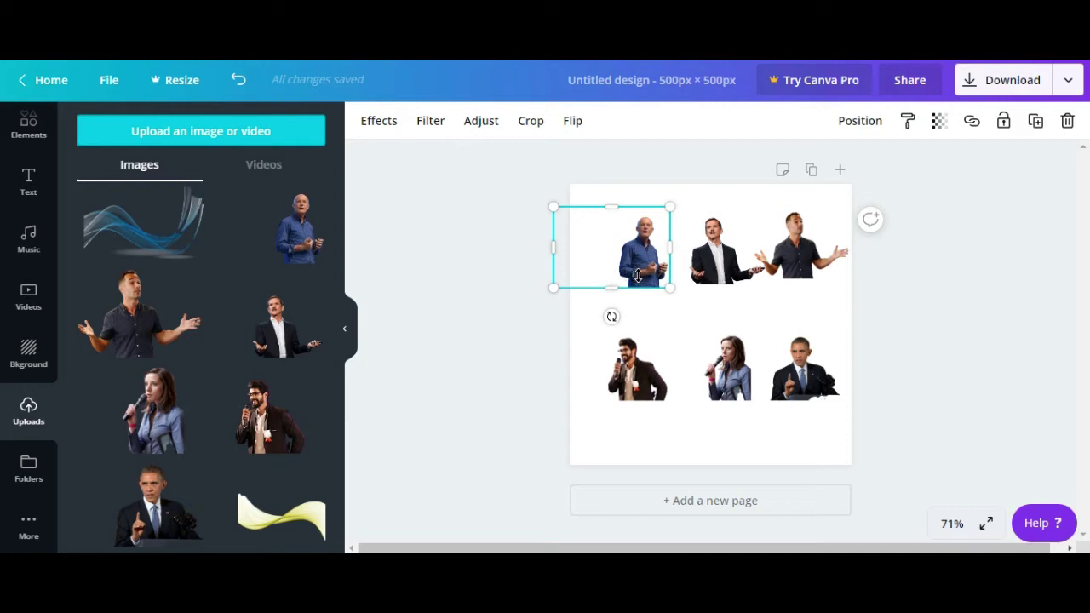
Step: Shift the blue-shirt man toward the canvas's centre and overlap the black-suit man in front of his lower-left side
{"action": "left_click_drag", "start_coordinate": [653, 275], "coordinate": [545, 304]}
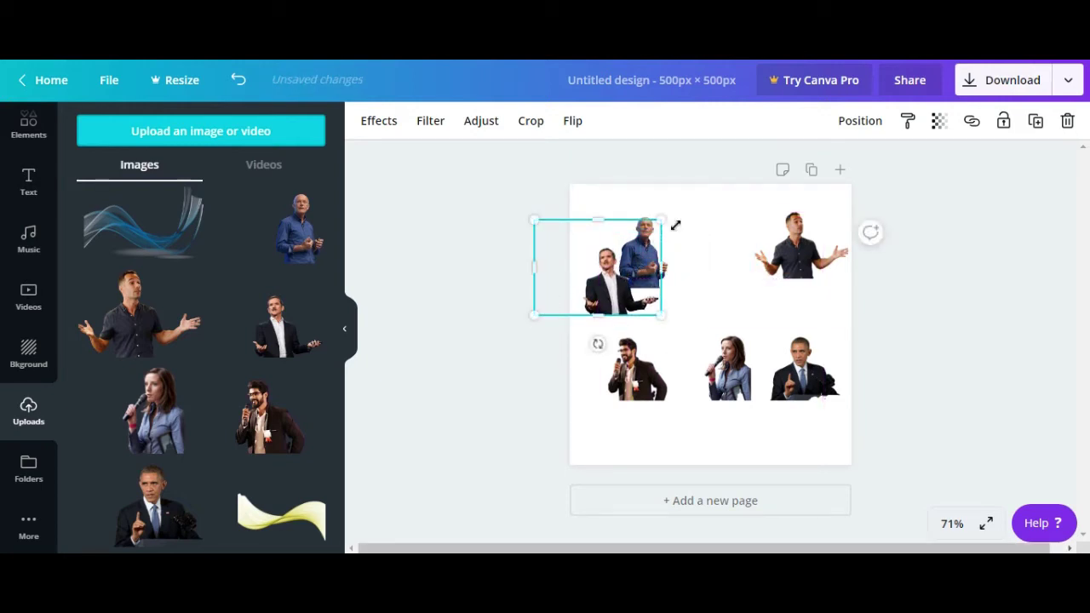
{"action": "left_click", "coordinate": [690, 169]}
{"action": "left_click_drag", "start_coordinate": [647, 228], "coordinate": [688, 225]}
{"action": "left_click_drag", "start_coordinate": [612, 308], "coordinate": [647, 292]}
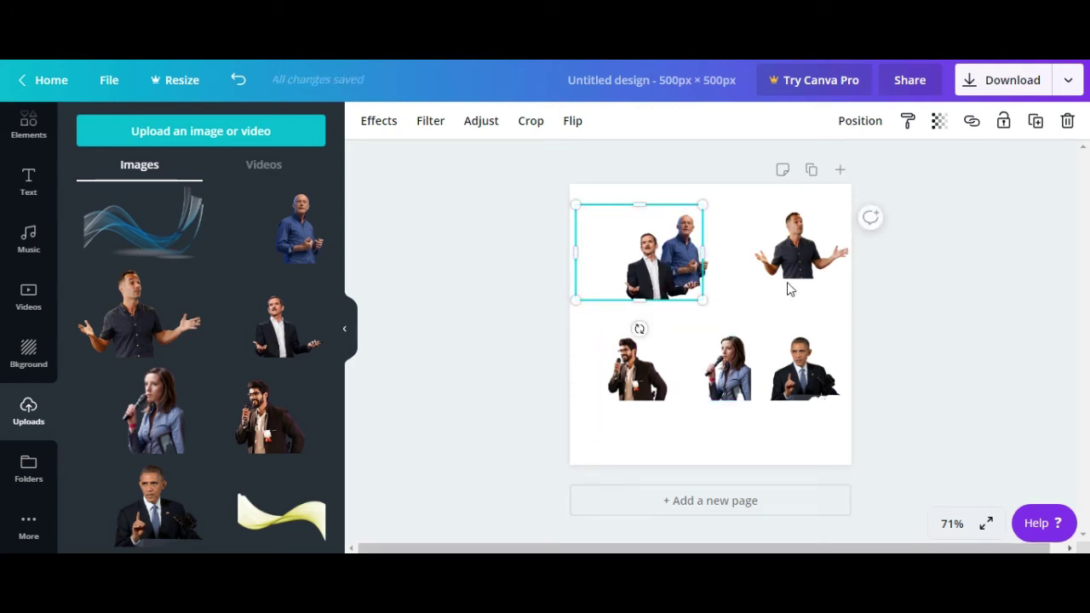
Step: Move the dark-shirt man against the blue-shirt man's right side and send him to the back
{"action": "left_click_drag", "start_coordinate": [793, 259], "coordinate": [715, 247]}
{"action": "right_click", "coordinate": [716, 247]}
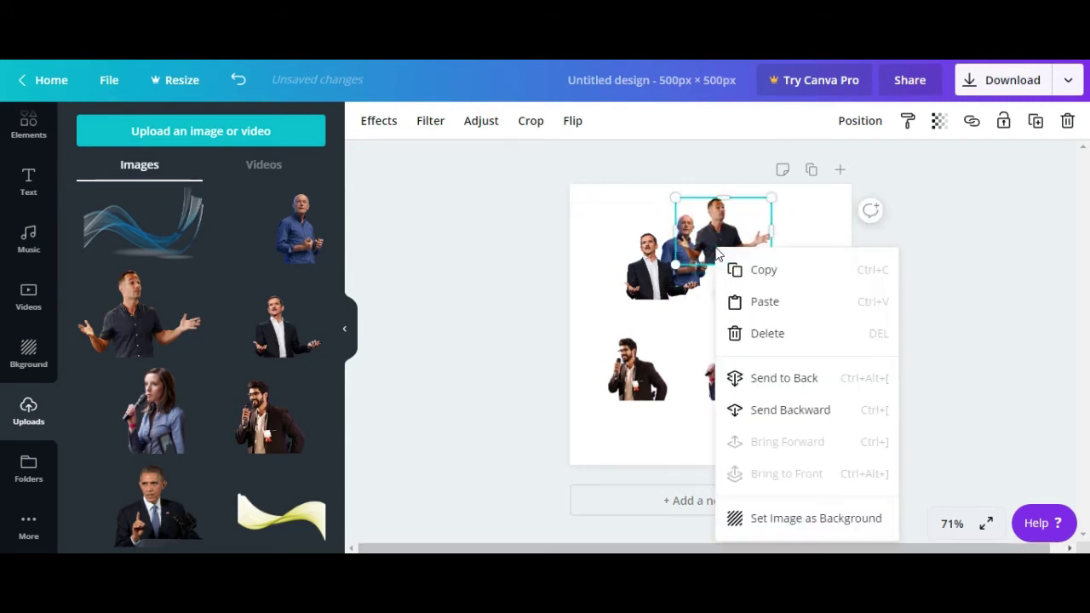
{"action": "left_click", "coordinate": [760, 377]}
Step: Nudge the dark-shirt man slightly left and down so he tucks in behind the blue-shirt man
{"action": "key", "text": "Left"}
{"action": "key", "text": "Left"}
{"action": "key", "text": "Left"}
{"action": "key", "text": "Left"}
{"action": "key", "text": "Left"}
{"action": "key", "text": "Left"}
{"action": "key", "text": "Left"}
{"action": "key", "text": "Left"}
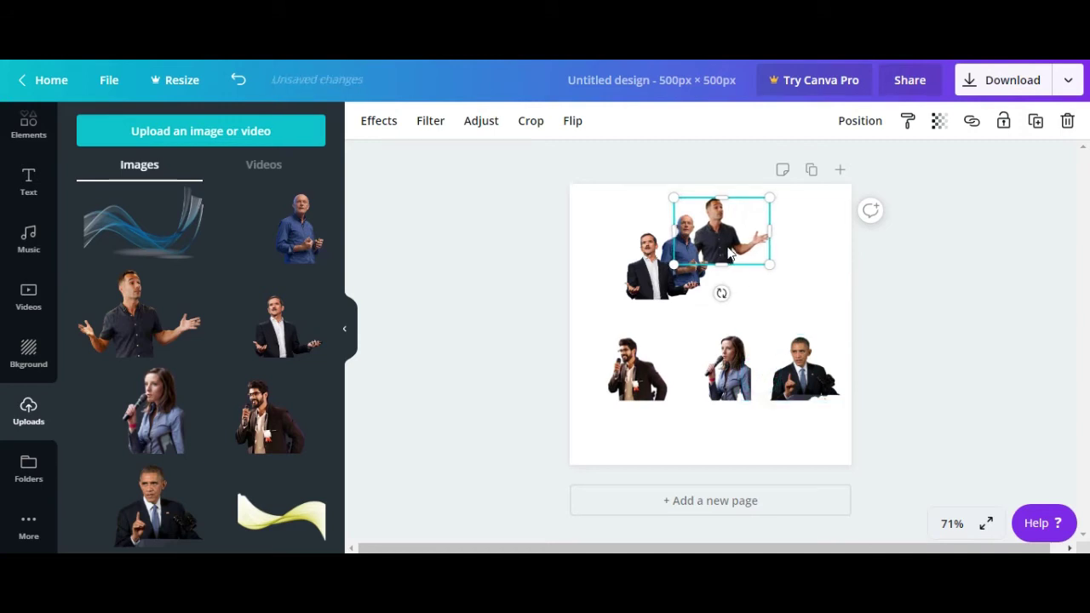
{"action": "key", "text": "Down"}
{"action": "key", "text": "Down"}
{"action": "key", "text": "Down"}
{"action": "key", "text": "Down"}
{"action": "key", "text": "Down"}
{"action": "key", "text": "Down"}
{"action": "key", "text": "Down"}
{"action": "key", "text": "Down"}
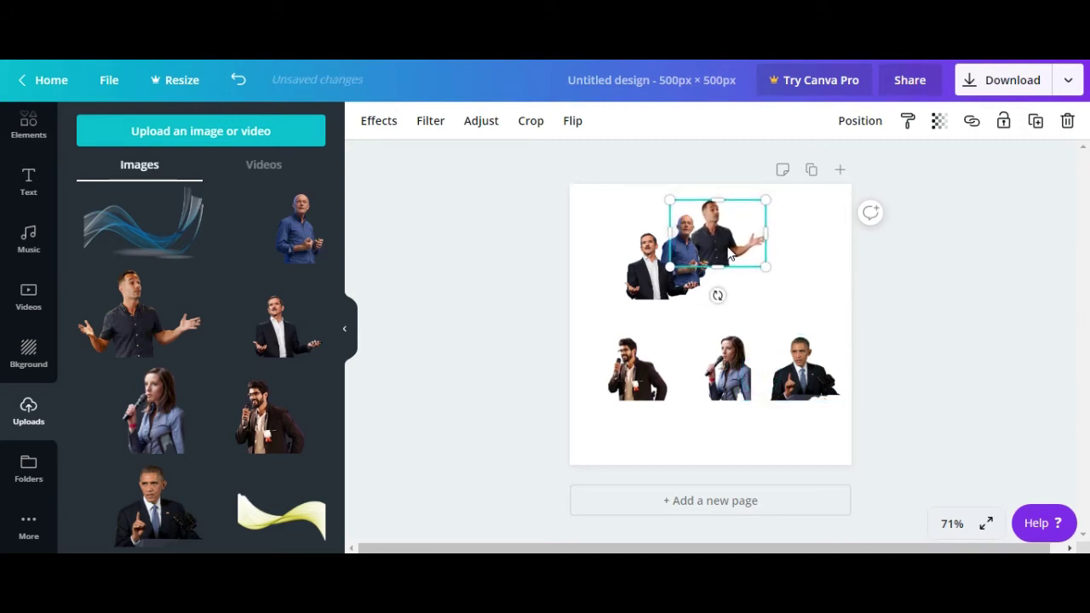
{"action": "key", "text": "Left"}
{"action": "key", "text": "Left"}
{"action": "key", "text": "Left"}
{"action": "key", "text": "Left"}
{"action": "key", "text": "Right"}
{"action": "key", "text": "Right"}
{"action": "key", "text": "Right"}
{"action": "key", "text": "Up"}
{"action": "key", "text": "Up"}
{"action": "key", "text": "Up"}
{"action": "key", "text": "Up"}
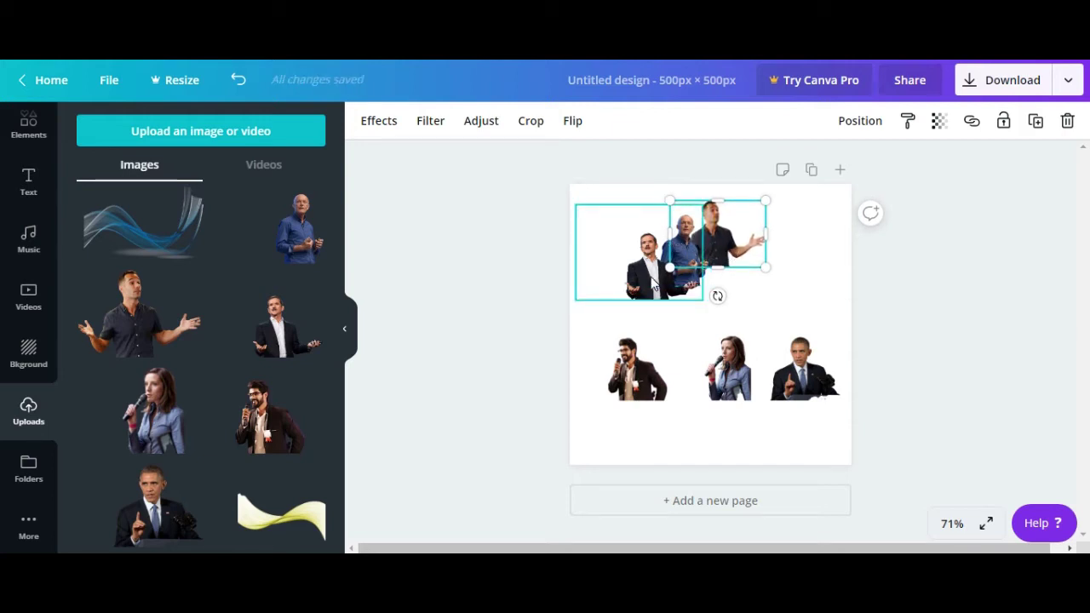
Step: Nudge the black-suit man slightly down and right to refine his overlap with the blue-shirt man, then deselect him
{"action": "left_click", "coordinate": [654, 281]}
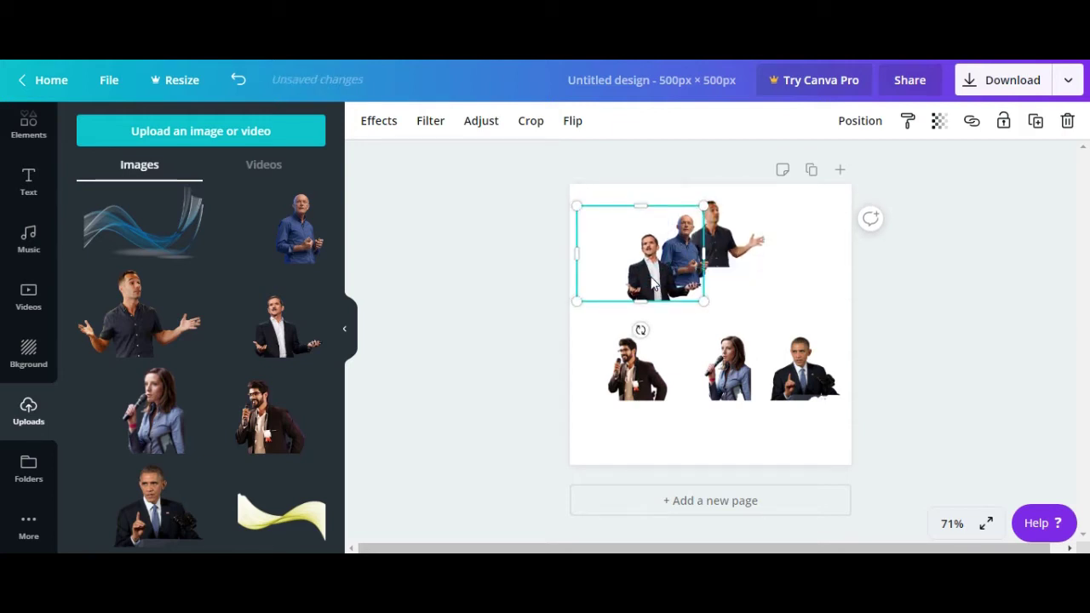
{"action": "key", "text": "Down"}
{"action": "key", "text": "Right"}
{"action": "key", "text": "Down"}
{"action": "key", "text": "Up"}
{"action": "left_click", "coordinate": [882, 288]}
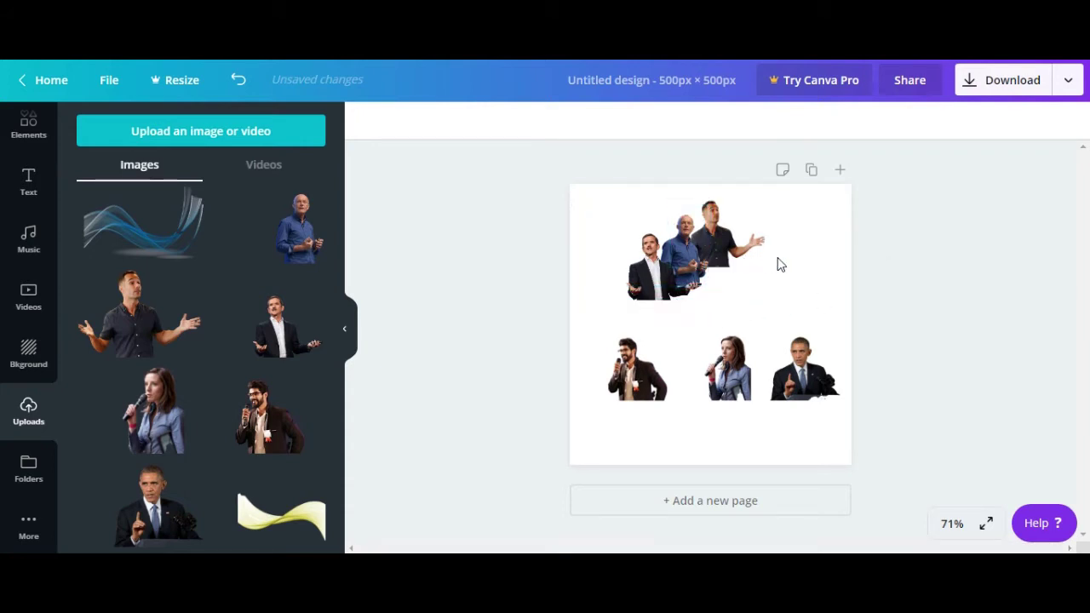
Step: Reposition the bearded man and podium man, then overlap the woman with the podium man's left side and bring her forward
{"action": "left_click_drag", "start_coordinate": [640, 384], "coordinate": [683, 400]}
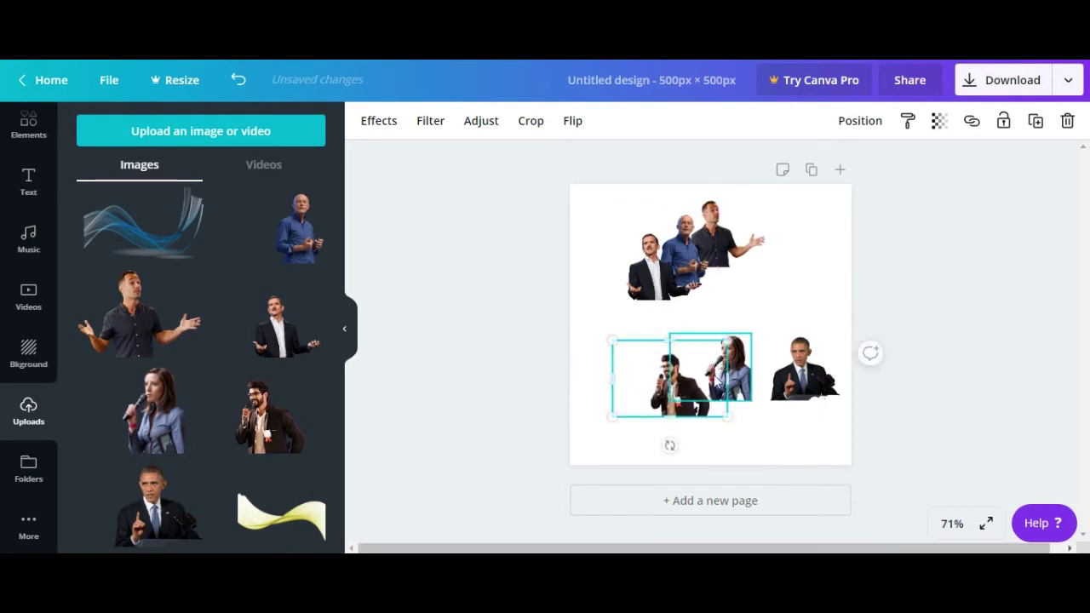
{"action": "left_click_drag", "start_coordinate": [780, 366], "coordinate": [782, 312]}
{"action": "left_click_drag", "start_coordinate": [728, 394], "coordinate": [755, 363]}
{"action": "right_click", "coordinate": [753, 361]}
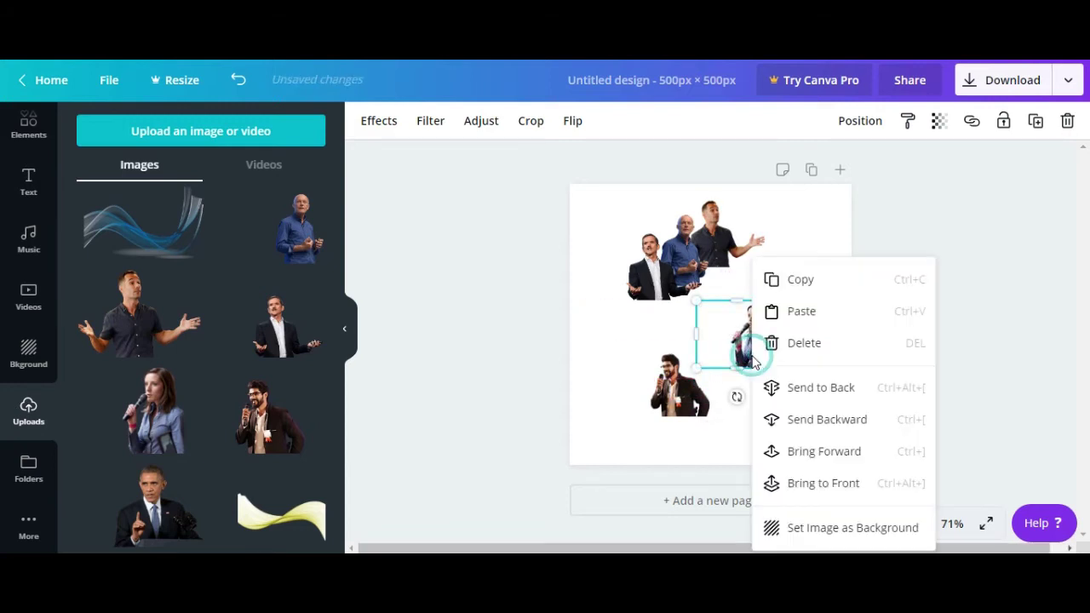
{"action": "left_click", "coordinate": [799, 454]}
{"action": "left_click_drag", "start_coordinate": [751, 343], "coordinate": [760, 338]}
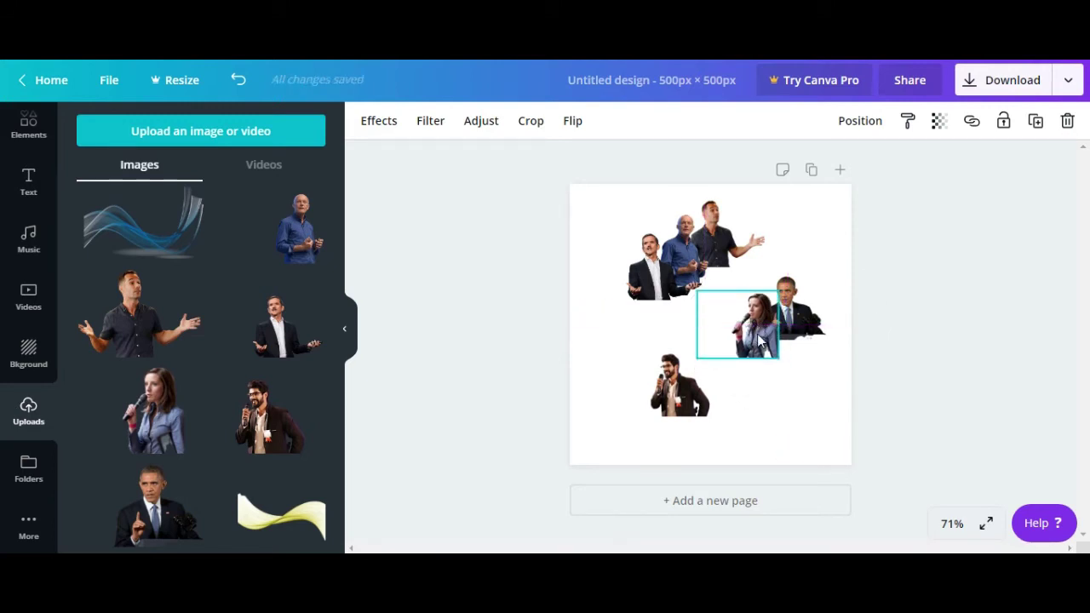
Step: Overlap the bearded man with the woman's lower left side and bring him forward in front of her
{"action": "left_click", "coordinate": [673, 402]}
{"action": "left_click_drag", "start_coordinate": [681, 397], "coordinate": [718, 373]}
{"action": "right_click", "coordinate": [718, 373]}
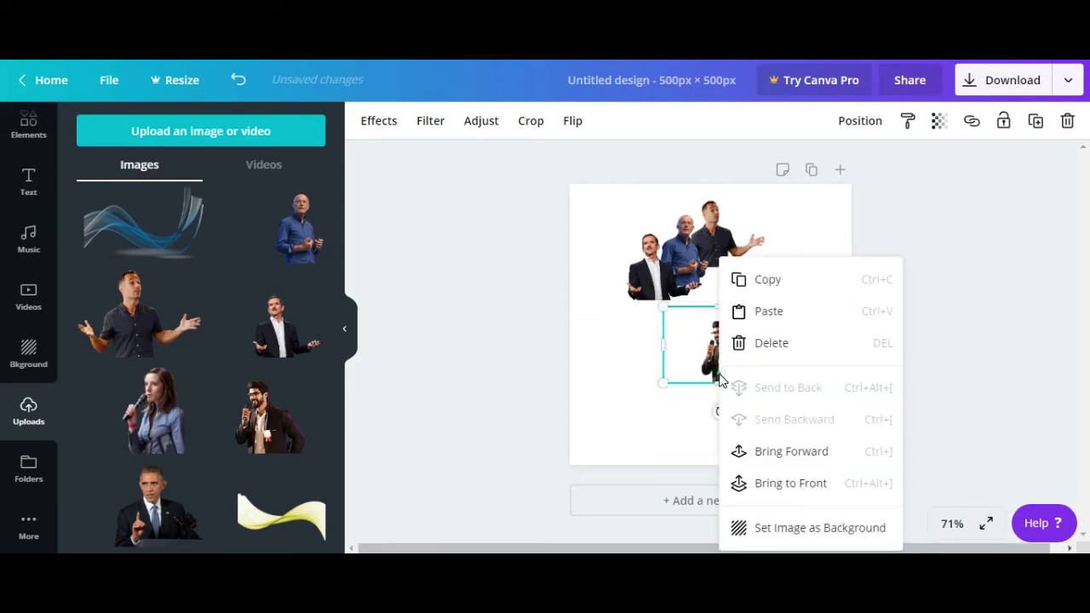
{"action": "left_click", "coordinate": [769, 451]}
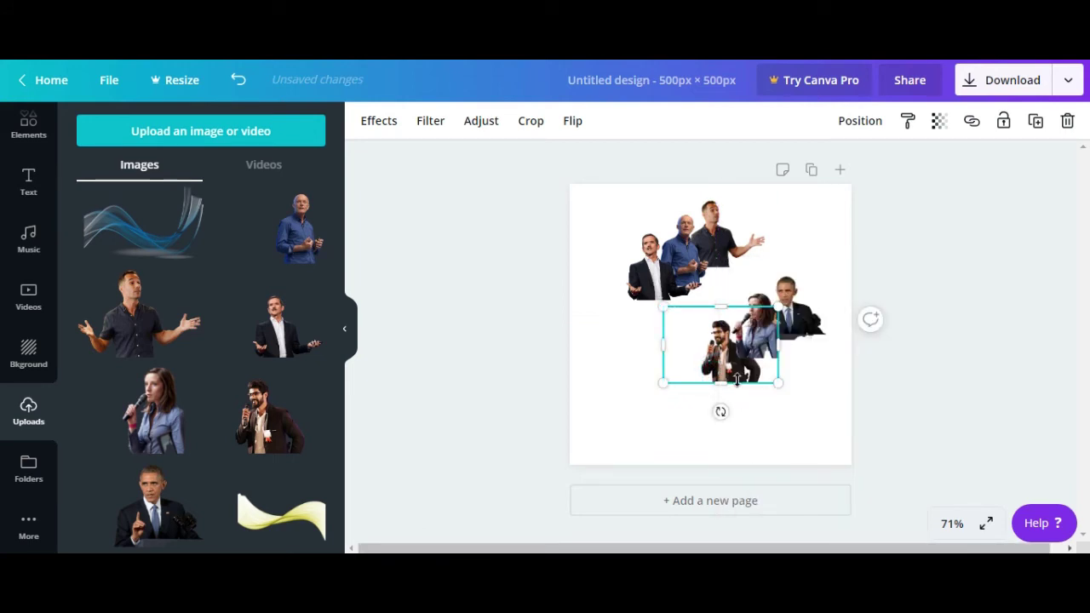
{"action": "right_click", "coordinate": [736, 374]}
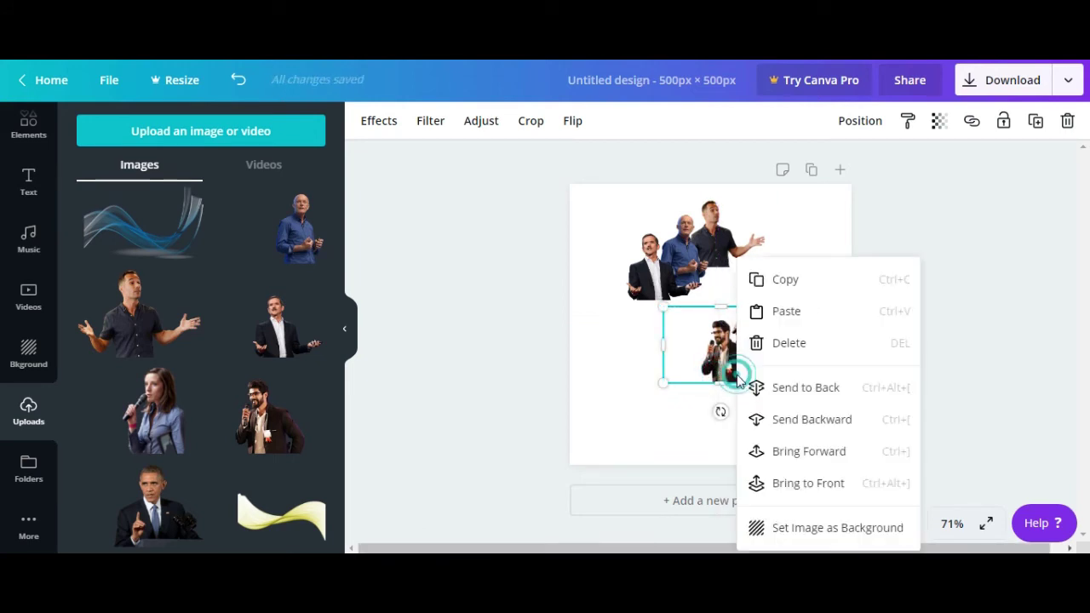
{"action": "left_click", "coordinate": [777, 452]}
Step: Nudge the bearded man slightly up and right to refine his overlap with the woman, and deselect him
{"action": "key", "text": "shift+Up"}
{"action": "key", "text": "Right"}
{"action": "key", "text": "Down"}
{"action": "key", "text": "Right"}
{"action": "key", "text": "Down"}
{"action": "key", "text": "Down"}
{"action": "key", "text": "Down"}
{"action": "key", "text": "Down"}
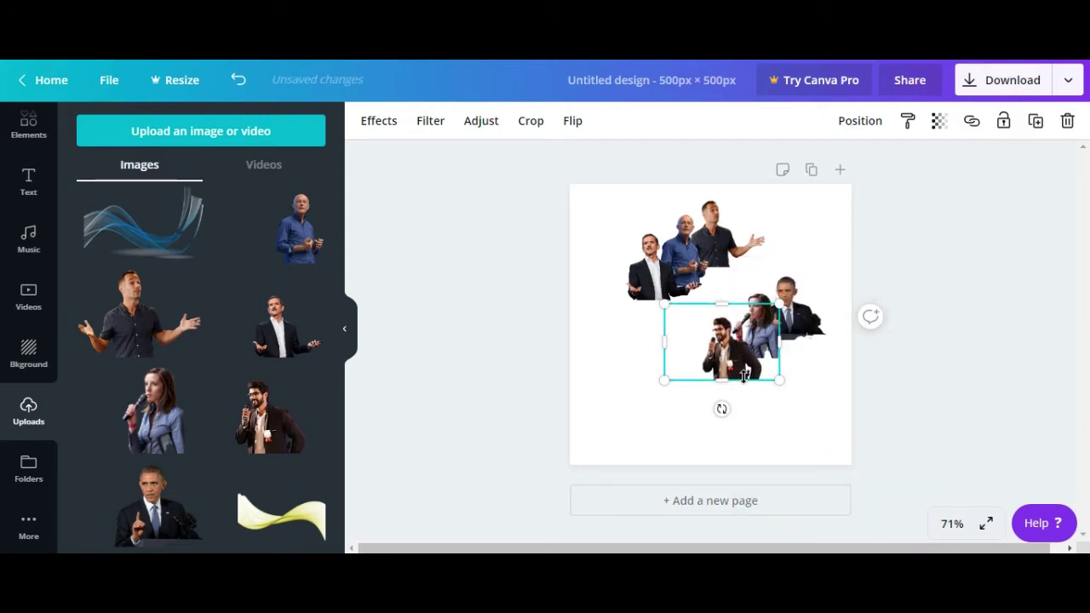
{"action": "left_click", "coordinate": [906, 245]}
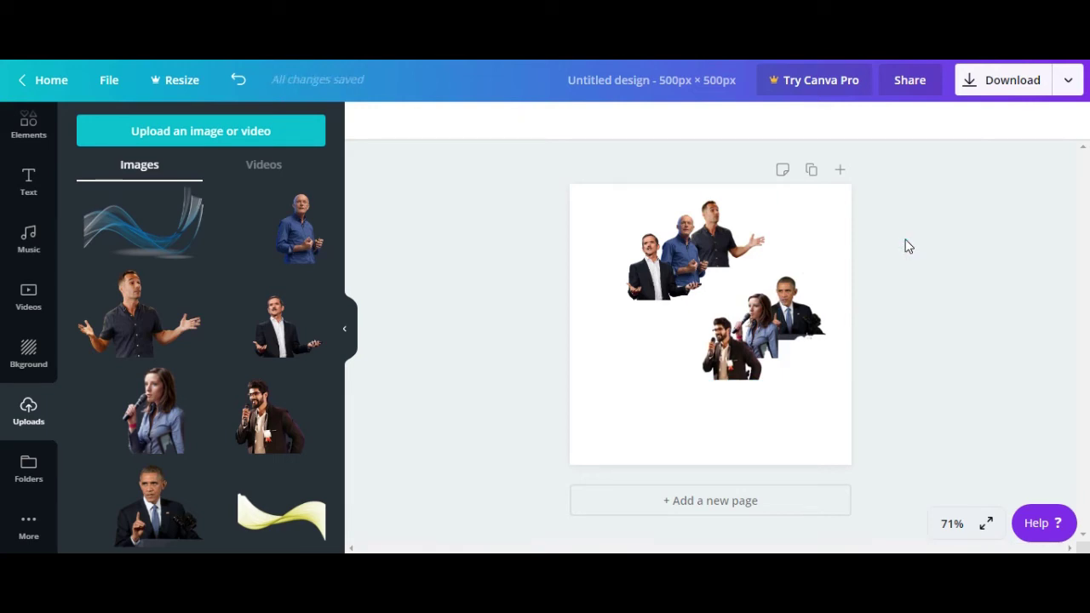
Step: Group the woman, podium man and bearded man, and move the group to the lower right of the page
{"action": "left_click", "coordinate": [815, 304]}
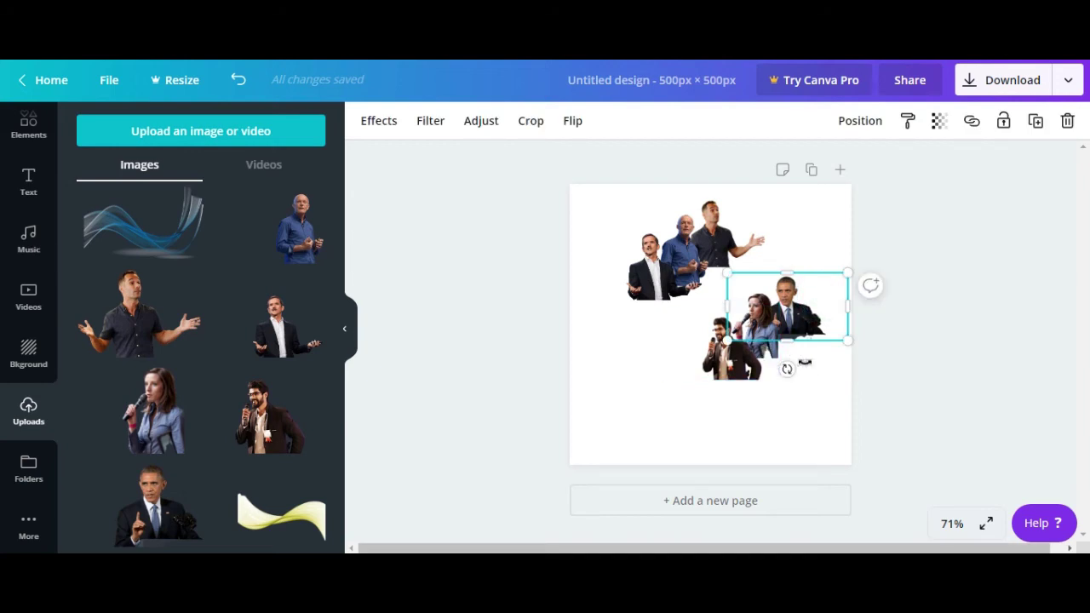
{"action": "left_click", "coordinate": [885, 365]}
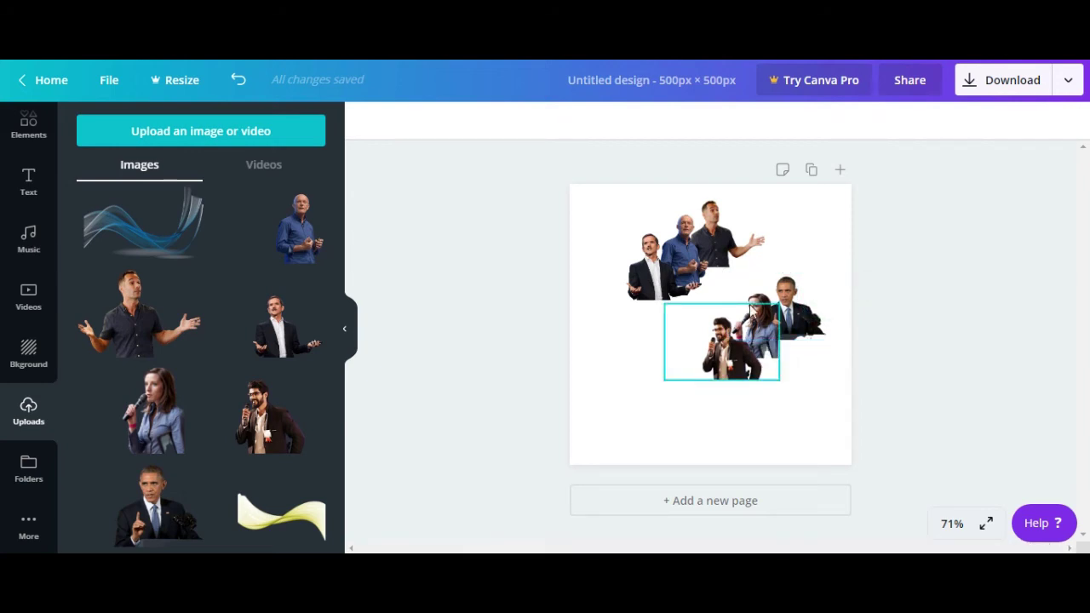
{"action": "left_click", "coordinate": [751, 311]}
{"action": "left_click", "coordinate": [809, 319], "text": "shift"}
{"action": "left_click", "coordinate": [739, 373], "text": "shift"}
{"action": "left_click_drag", "start_coordinate": [725, 386], "coordinate": [715, 412]}
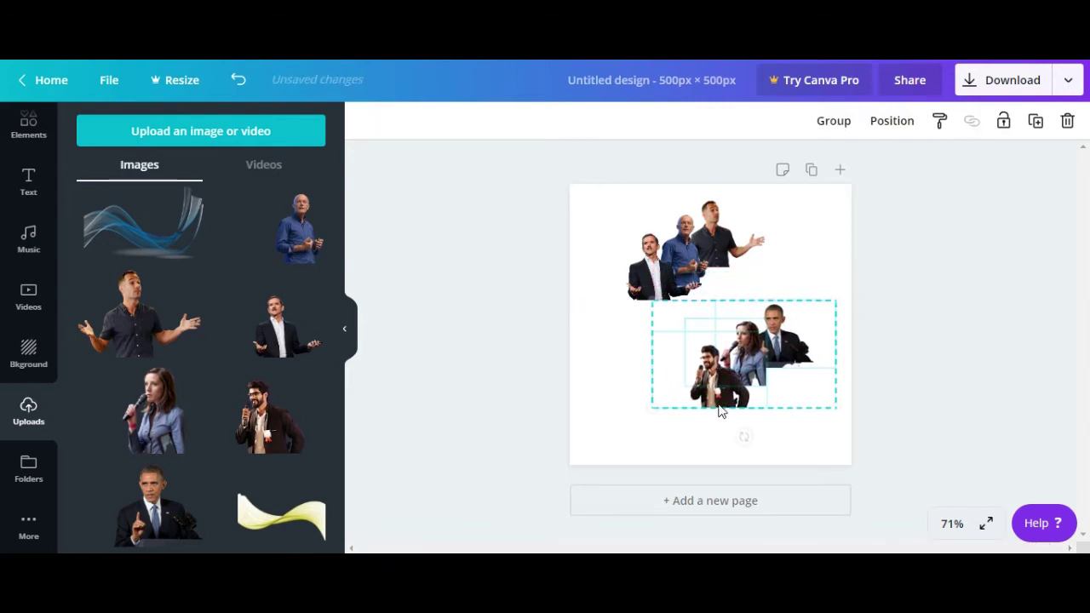
{"action": "left_click", "coordinate": [832, 122]}
{"action": "left_click_drag", "start_coordinate": [762, 367], "coordinate": [752, 435]}
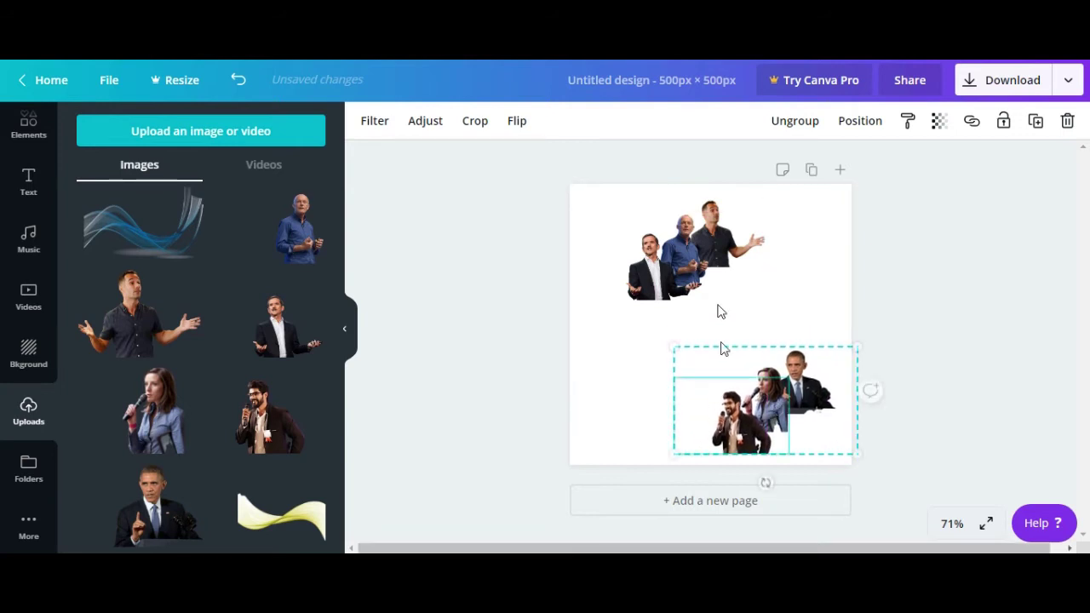
{"action": "left_click", "coordinate": [733, 245]}
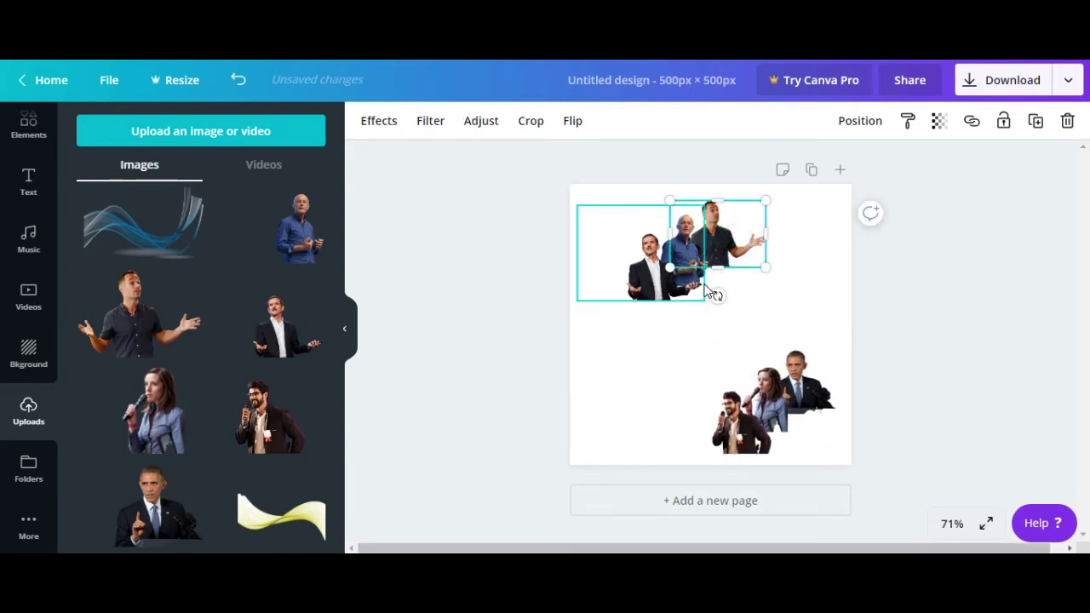
{"action": "left_click", "coordinate": [603, 205]}
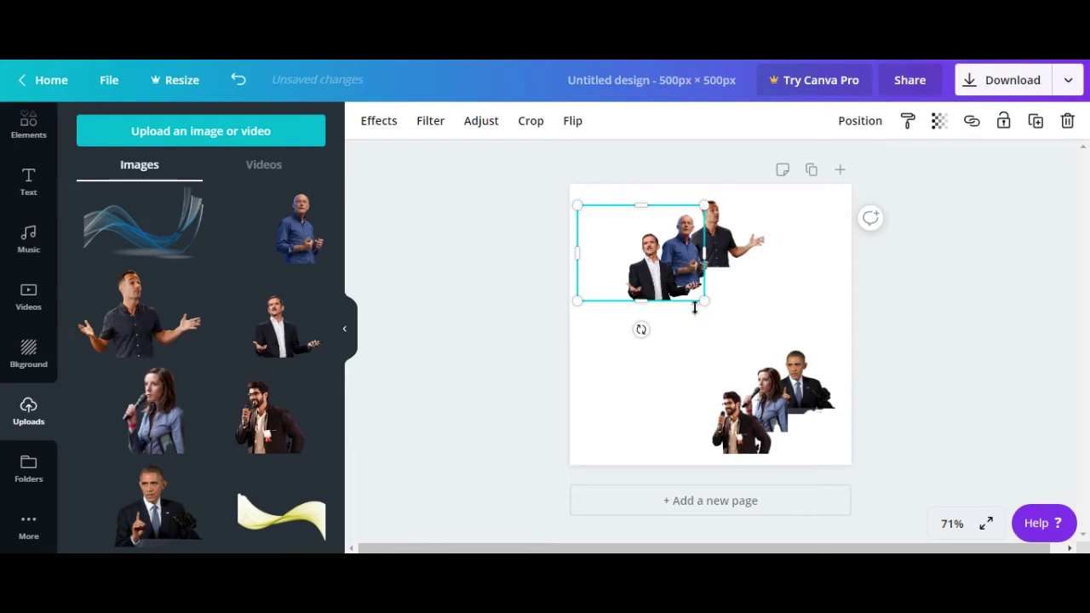
{"action": "left_click", "coordinate": [656, 373]}
{"action": "left_click", "coordinate": [659, 287]}
{"action": "left_click", "coordinate": [663, 179]}
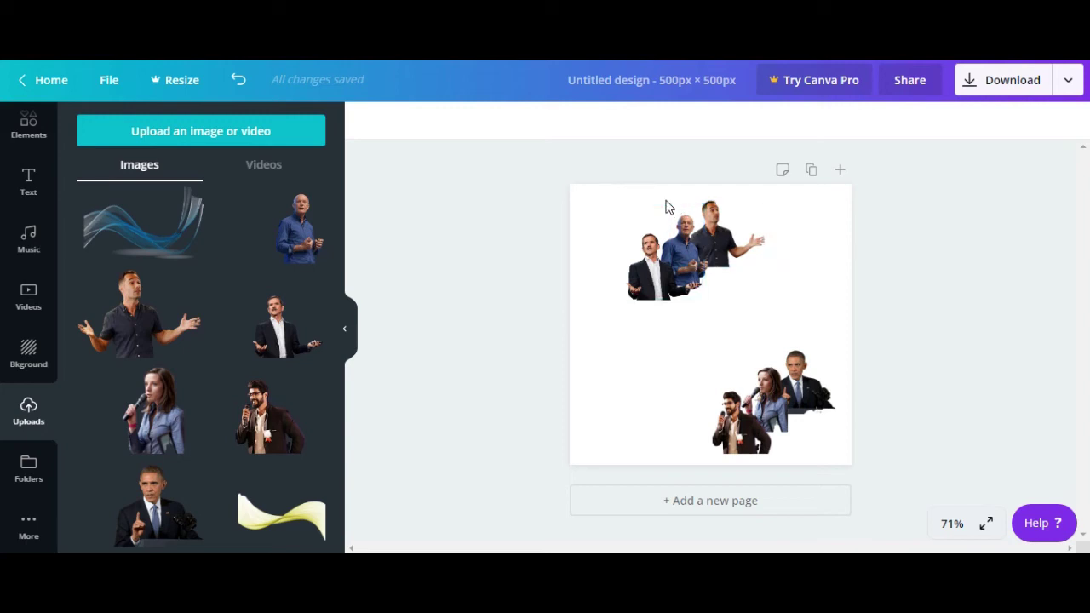
{"action": "left_click", "coordinate": [703, 278]}
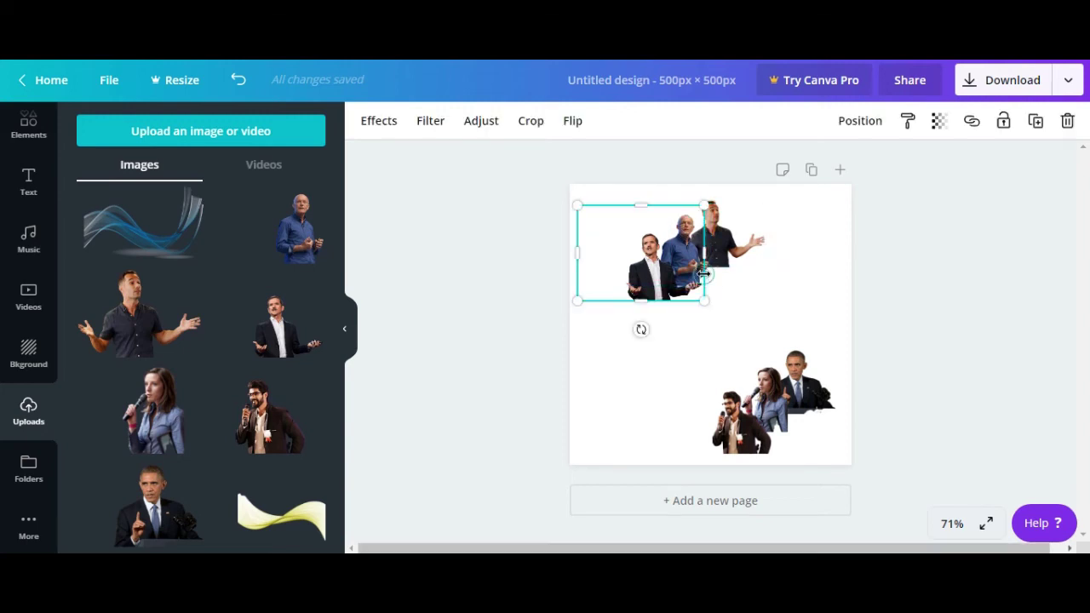
{"action": "left_click", "coordinate": [716, 278]}
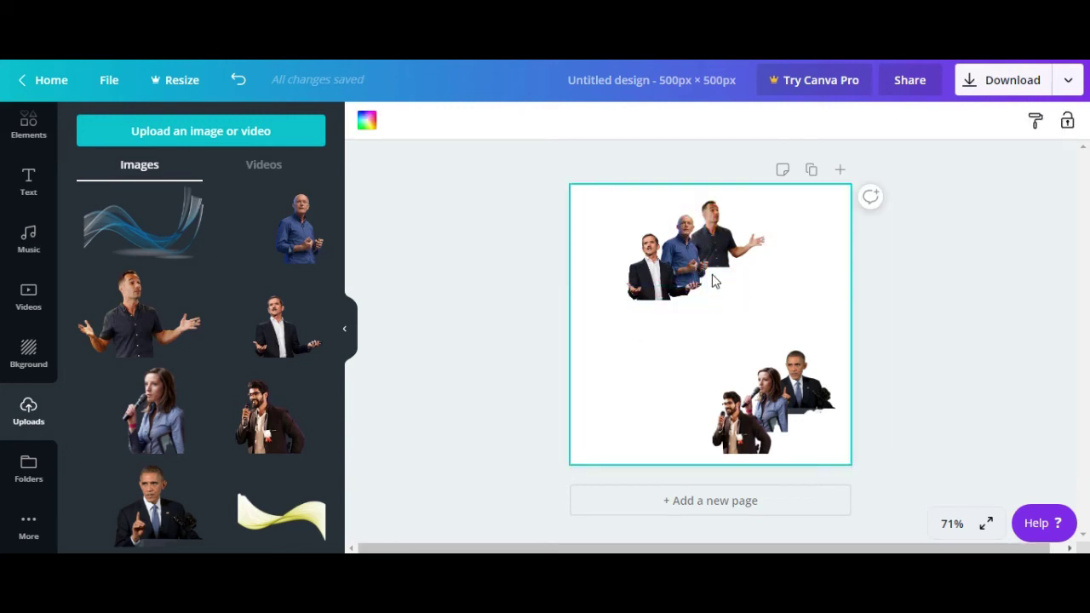
Step: Select the blue-shirt, black-suit and dark-shirt men together and group them
{"action": "left_click", "coordinate": [708, 279]}
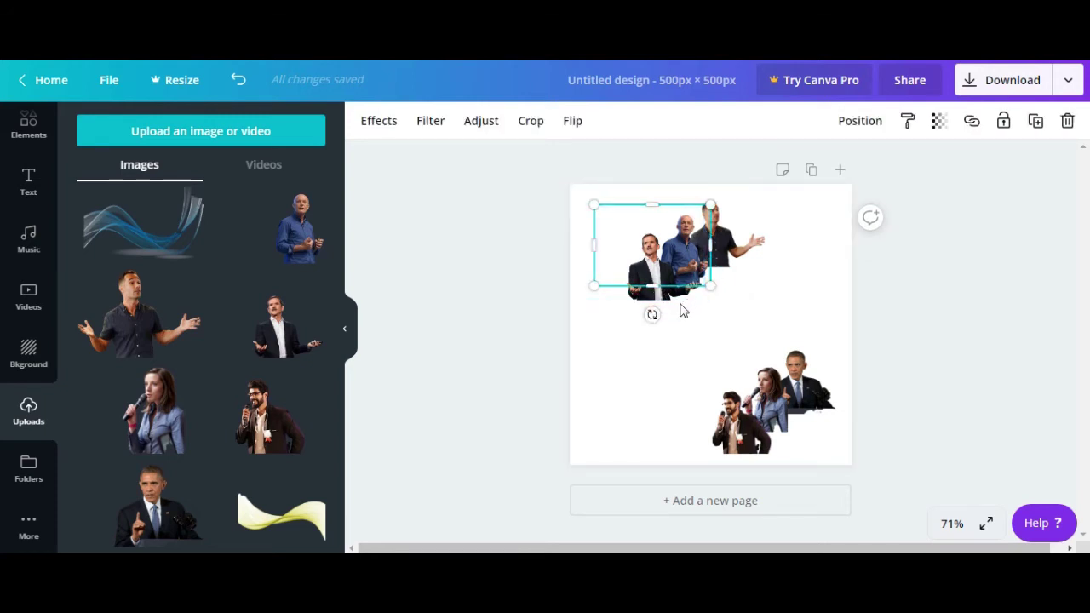
{"action": "left_click", "coordinate": [679, 297], "text": "shift"}
{"action": "left_click", "coordinate": [734, 254], "text": "shift"}
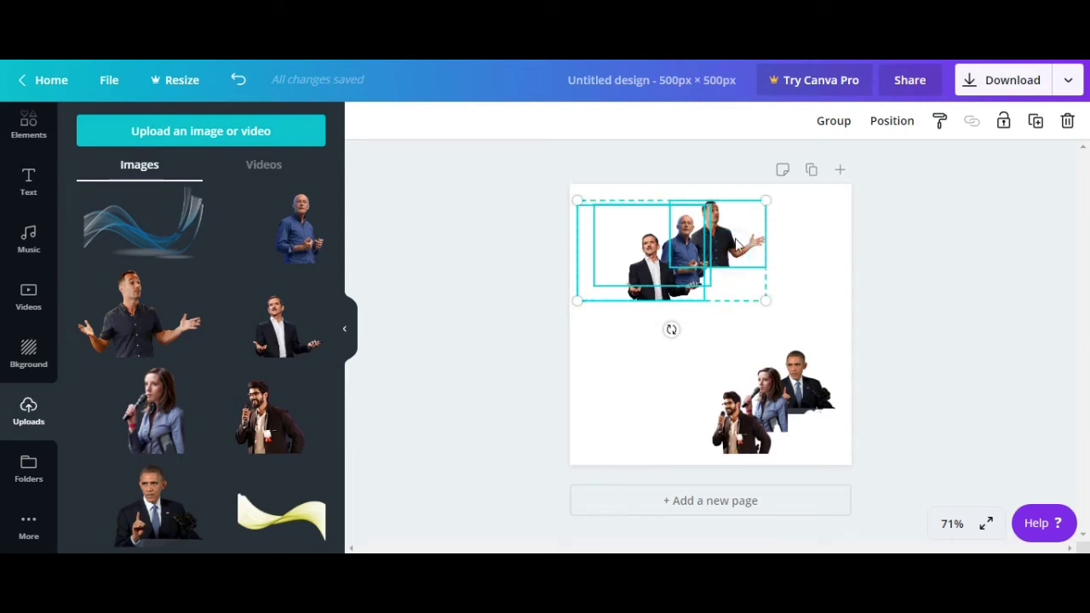
{"action": "left_click", "coordinate": [831, 122]}
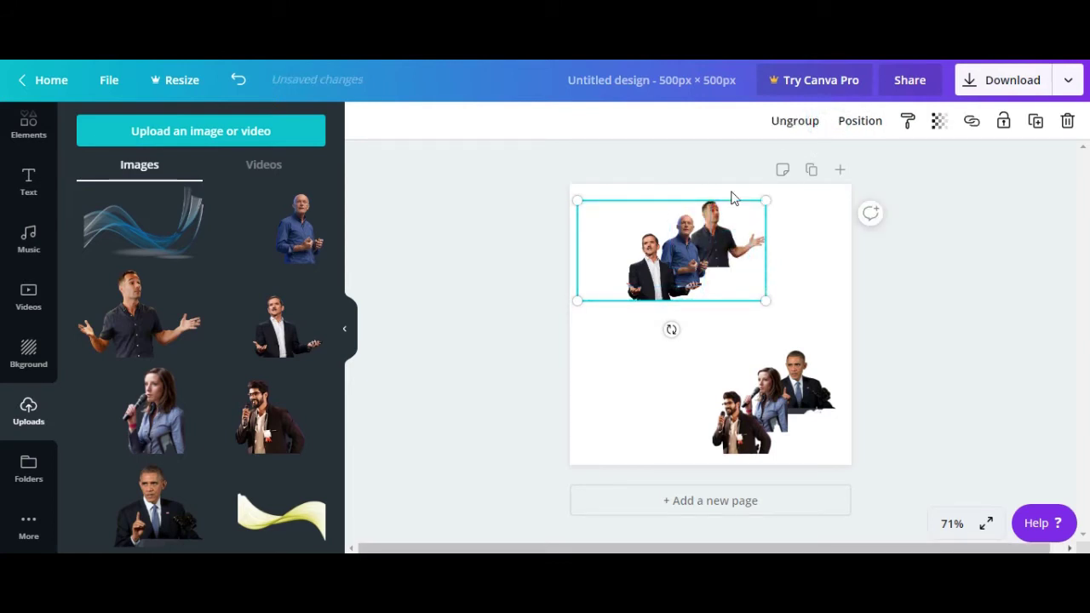
Step: Move the upper group slightly down to the page's left edge, and shift the lower group slightly up and left
{"action": "mouse_move", "coordinate": [696, 230]}
{"action": "left_mouse_down"}
{"action": "mouse_move", "coordinate": [691, 252]}
{"action": "mouse_move", "coordinate": [691, 242]}
{"action": "left_mouse_up"}
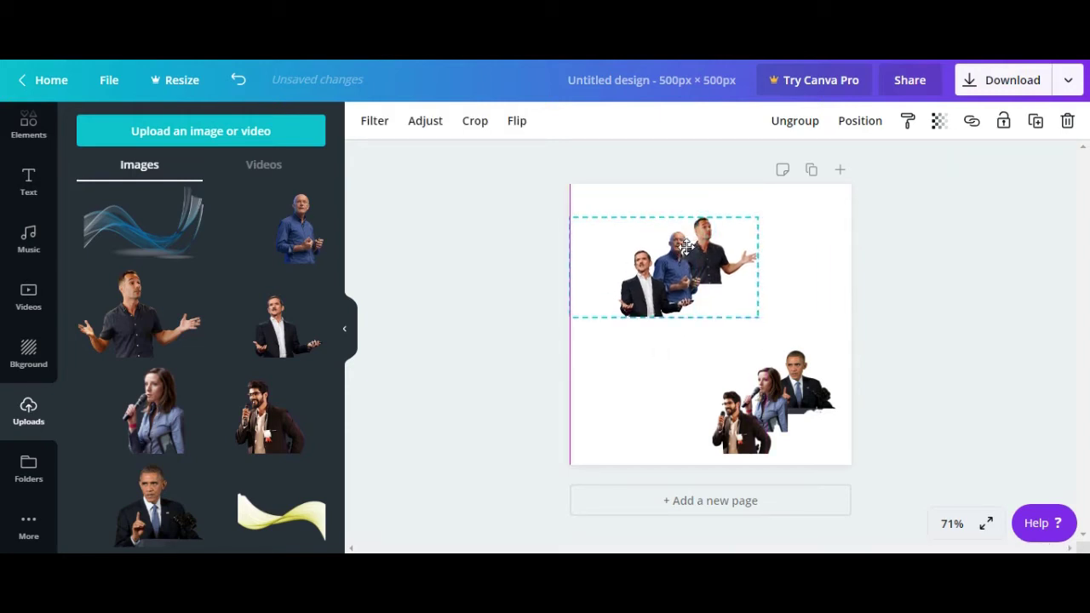
{"action": "left_click", "coordinate": [772, 378]}
{"action": "left_click_drag", "start_coordinate": [773, 378], "coordinate": [767, 362]}
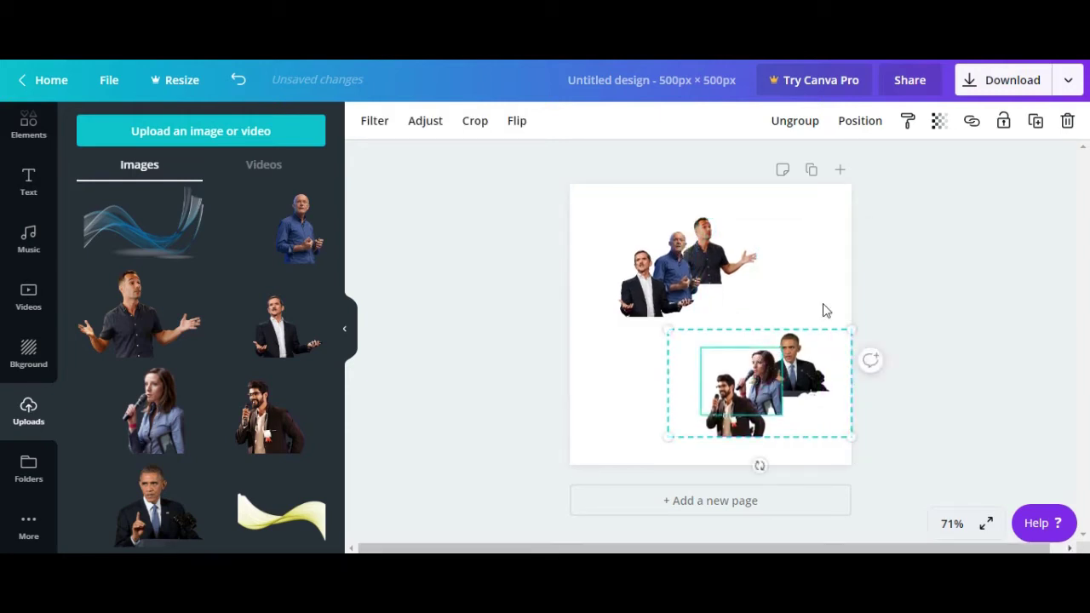
{"action": "left_click", "coordinate": [888, 284]}
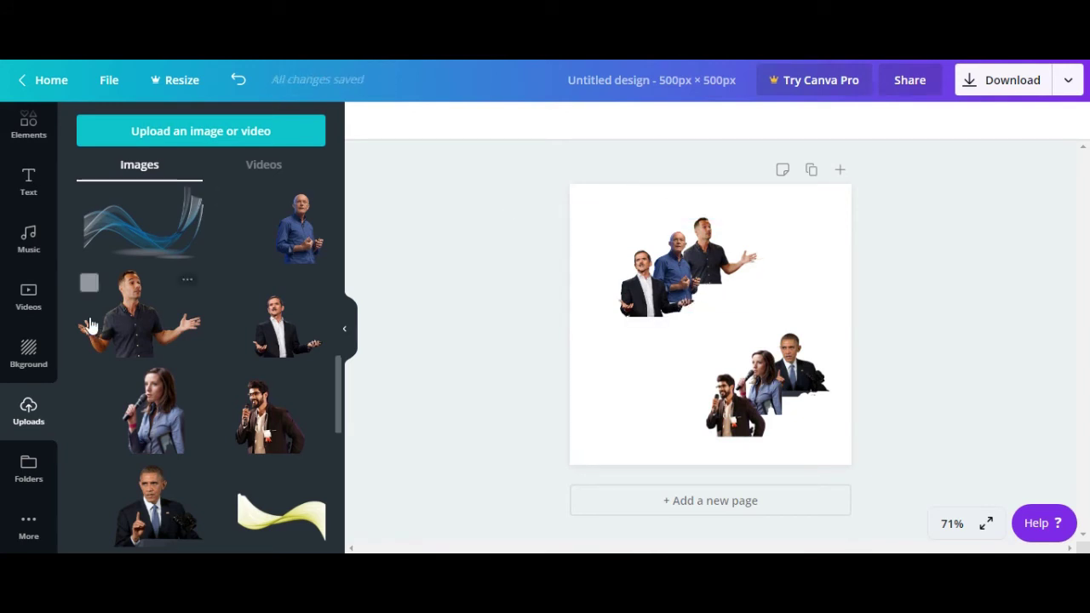
Step: Add a square shape and squash it into a thin horizontal bar between the two groups
{"action": "left_click", "coordinate": [29, 121]}
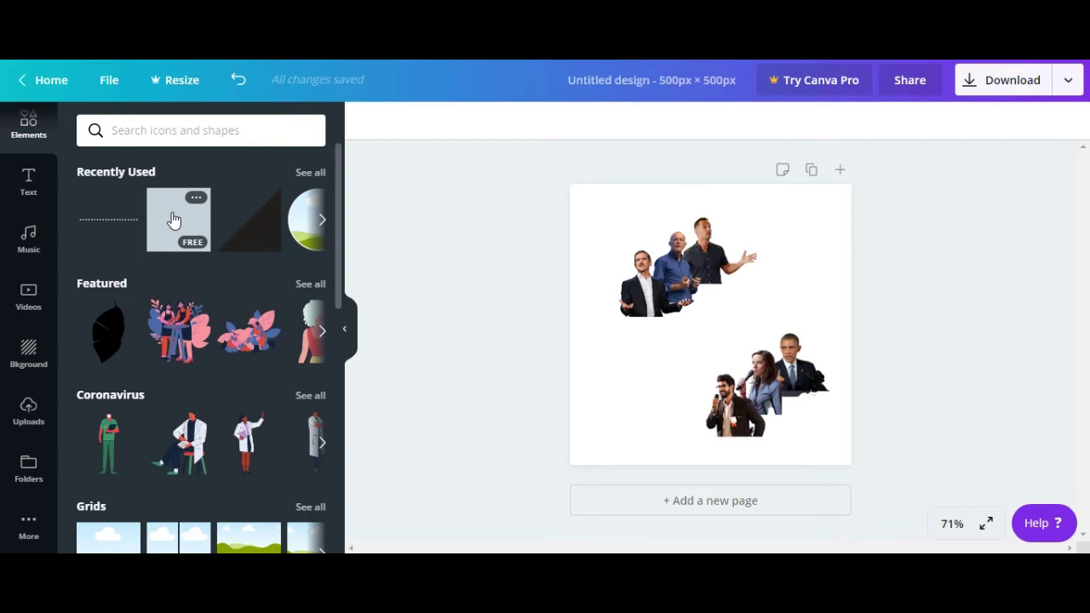
{"action": "left_click_drag", "start_coordinate": [335, 225], "coordinate": [331, 354]}
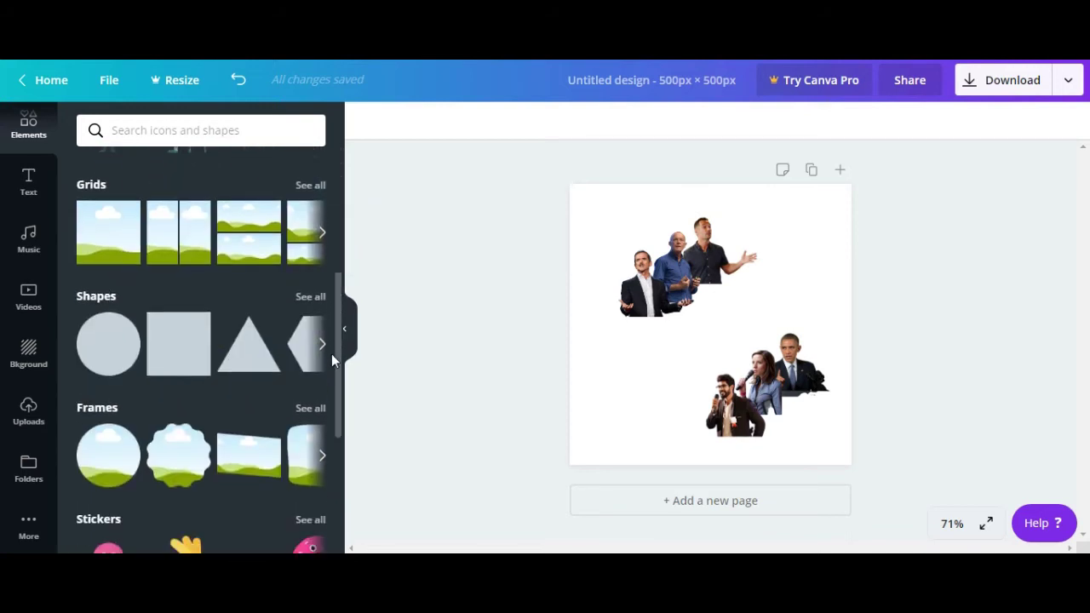
{"action": "left_click", "coordinate": [180, 344]}
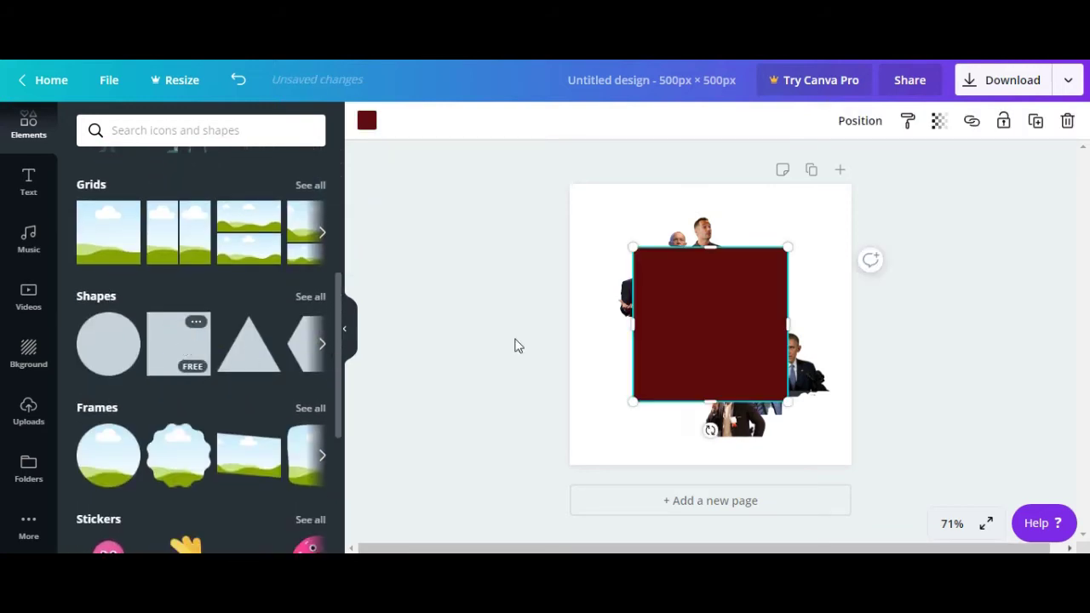
{"action": "left_click_drag", "start_coordinate": [679, 360], "coordinate": [622, 387]}
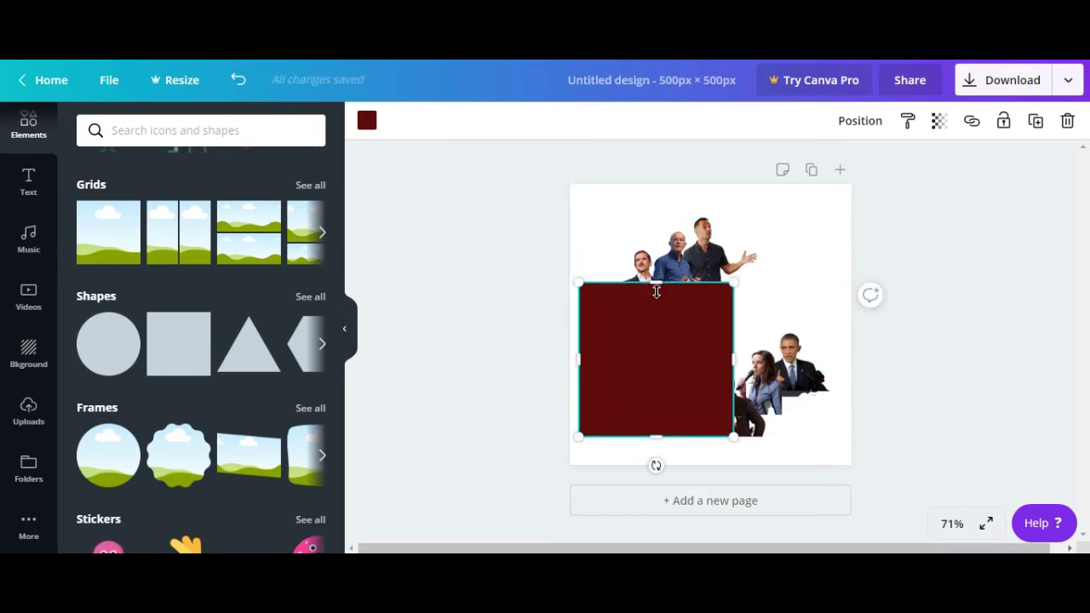
{"action": "left_click_drag", "start_coordinate": [657, 288], "coordinate": [673, 339]}
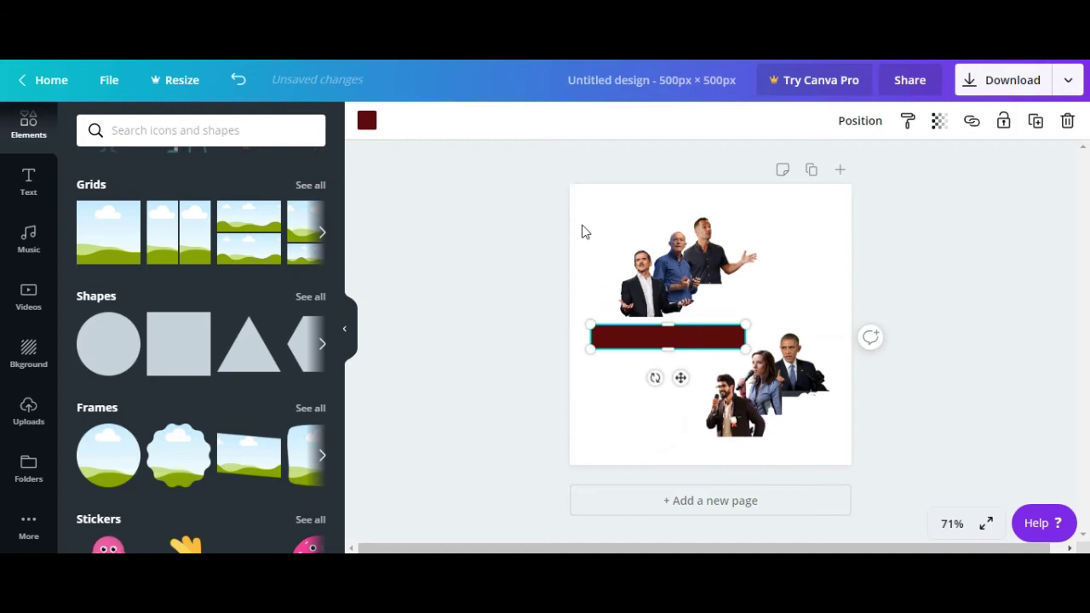
Step: Rotate the bar to slope up to the right and lay it over the bottom edges of the upper group
{"action": "left_click_drag", "start_coordinate": [656, 377], "coordinate": [686, 392]}
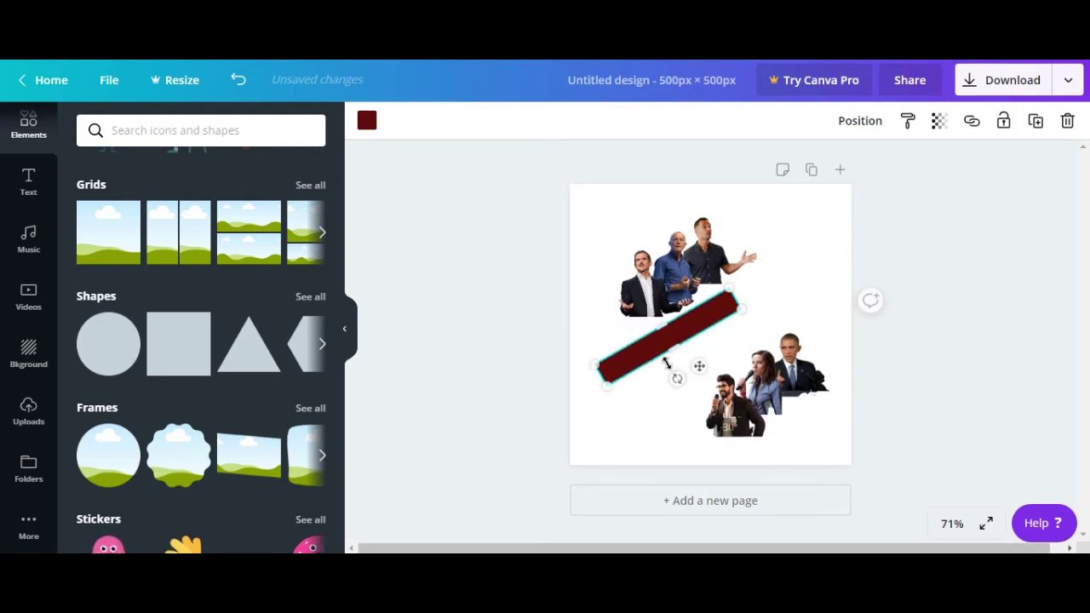
{"action": "left_click_drag", "start_coordinate": [649, 356], "coordinate": [647, 322]}
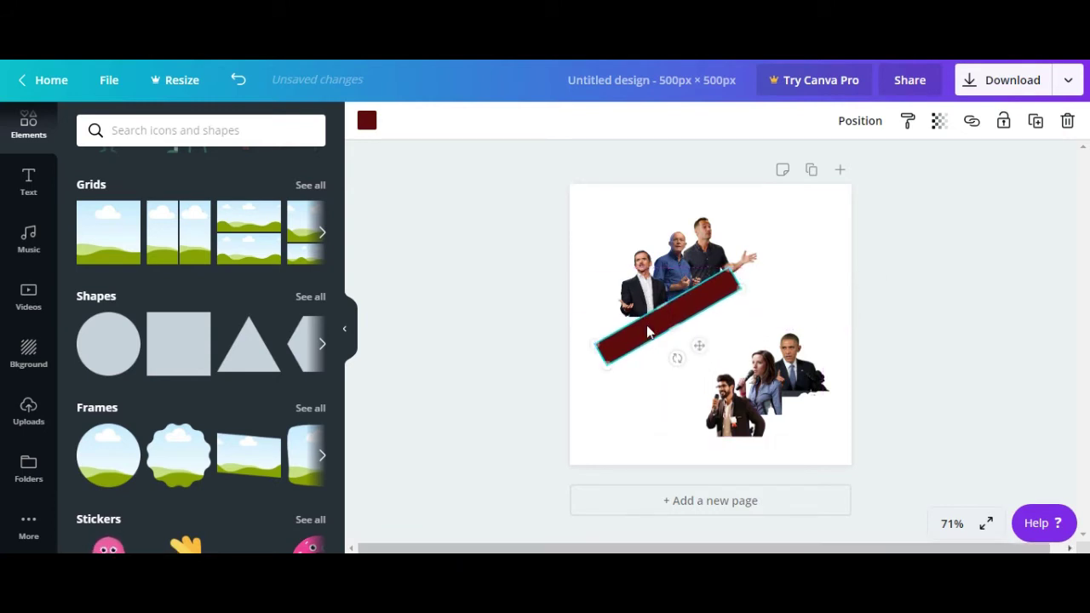
{"action": "left_click_drag", "start_coordinate": [679, 358], "coordinate": [687, 360]}
{"action": "left_click_drag", "start_coordinate": [672, 322], "coordinate": [671, 309]}
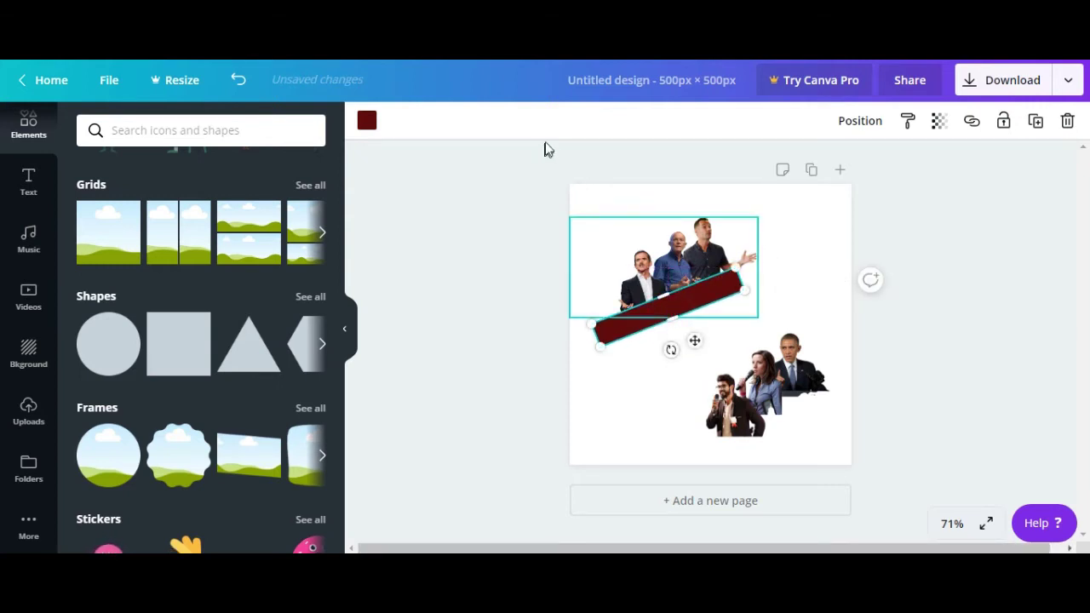
Step: Recolor the slanted bar white so it masks the bottom of the upper group, and deselect it
{"action": "left_click", "coordinate": [362, 124]}
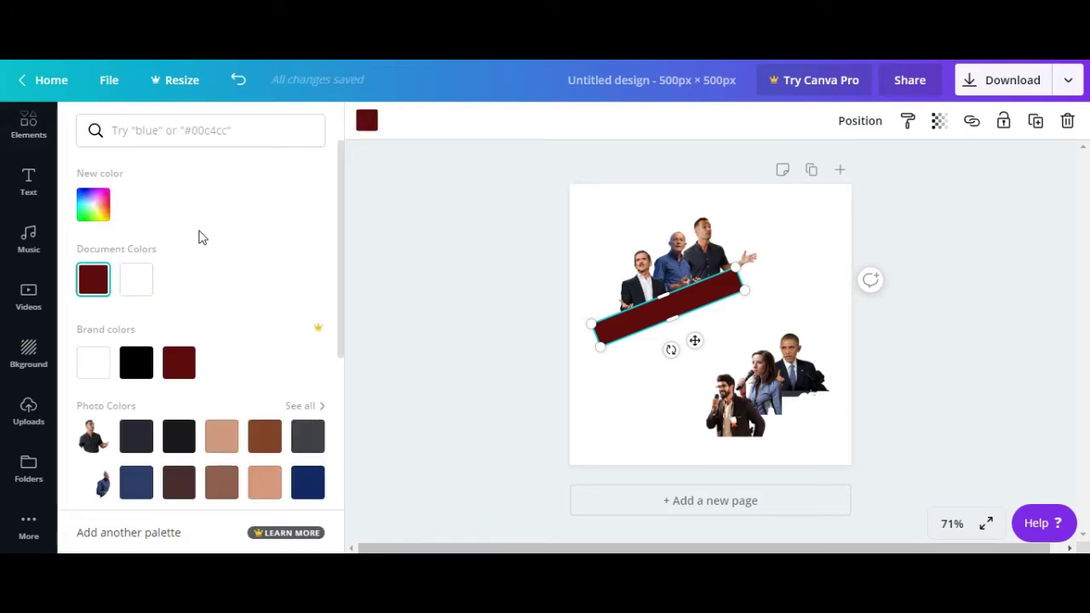
{"action": "left_click", "coordinate": [137, 283]}
{"action": "left_click", "coordinate": [420, 266]}
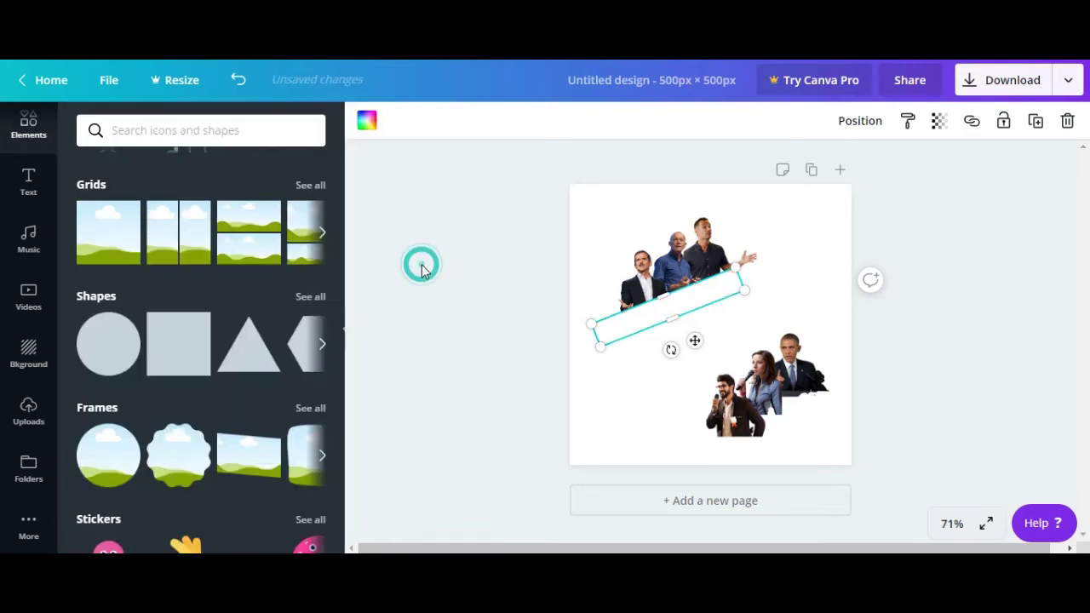
{"action": "left_click", "coordinate": [547, 243]}
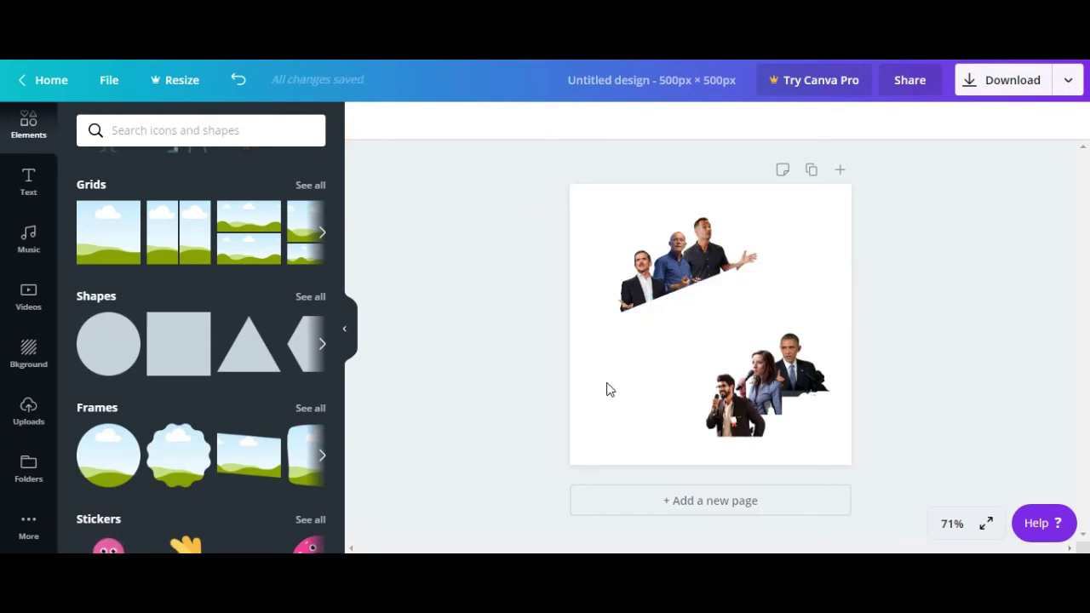
Step: Move the upper group and its white bar slightly down, and bring the lower group up and left towards them
{"action": "left_click", "coordinate": [658, 328]}
{"action": "mouse_move", "coordinate": [676, 255]}
{"action": "left_mouse_down"}
{"action": "mouse_move", "coordinate": [698, 251]}
{"action": "mouse_move", "coordinate": [672, 270]}
{"action": "left_mouse_up"}
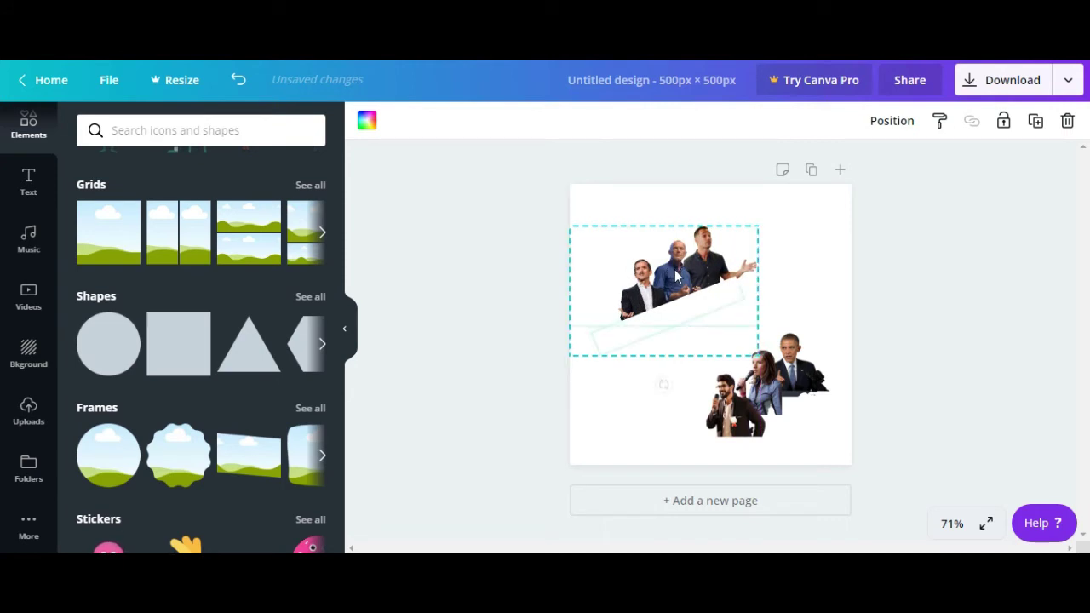
{"action": "left_click", "coordinate": [804, 389]}
{"action": "left_click_drag", "start_coordinate": [807, 366], "coordinate": [786, 338]}
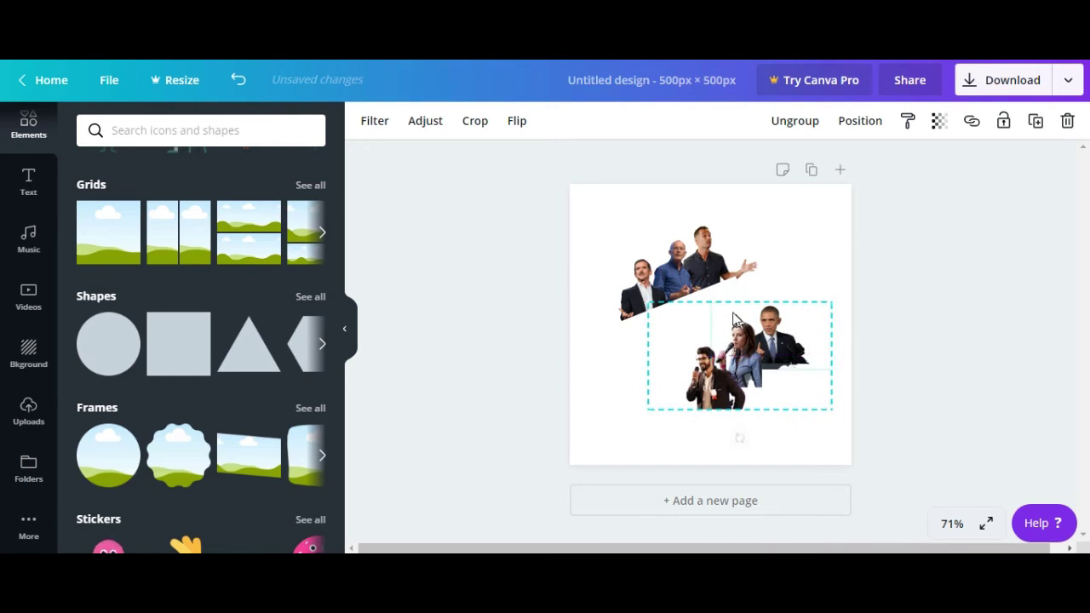
Step: Shorten the white bar slightly at its upper right end and deselect it
{"action": "left_click", "coordinate": [728, 292]}
{"action": "left_click_drag", "start_coordinate": [737, 287], "coordinate": [726, 292]}
{"action": "left_click", "coordinate": [894, 283]}
Step: Duplicate the white bar and lay the copy over the bottom edges of the lower group
{"action": "left_click", "coordinate": [706, 310]}
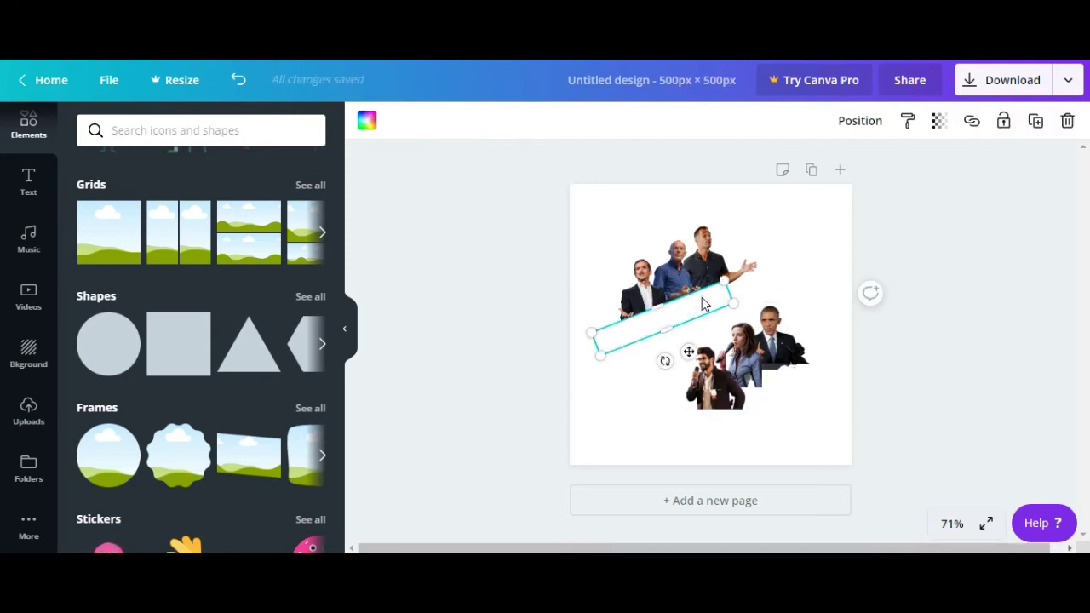
{"action": "left_click_drag", "start_coordinate": [701, 298], "coordinate": [749, 412]}
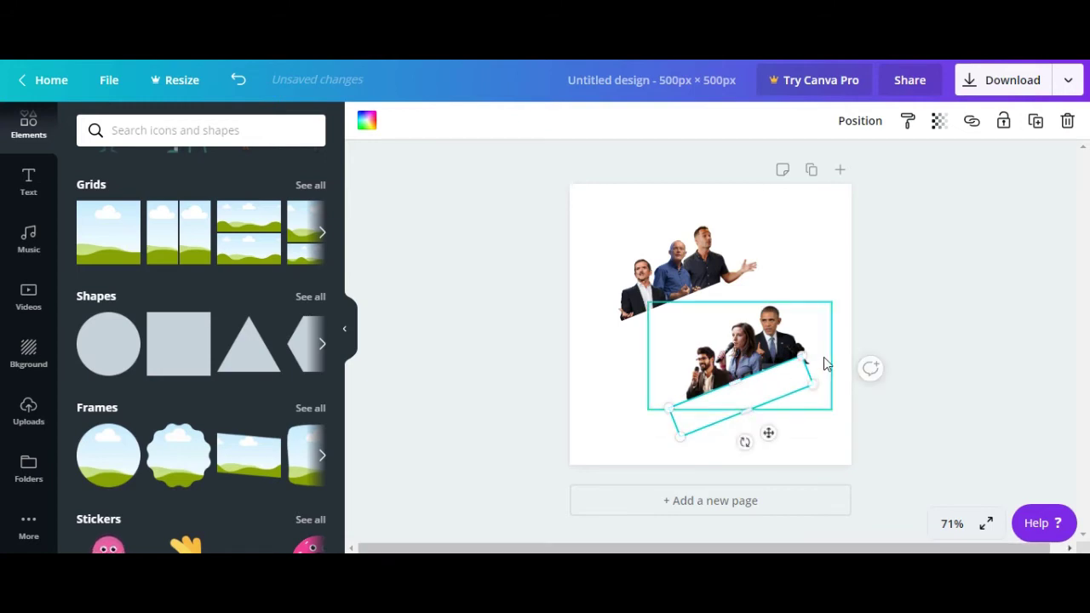
Step: Extend the lower white bar slightly at its upper right end and raise its top edge over the lower group's bottoms
{"action": "left_click", "coordinate": [807, 366]}
{"action": "left_click_drag", "start_coordinate": [807, 366], "coordinate": [814, 367]}
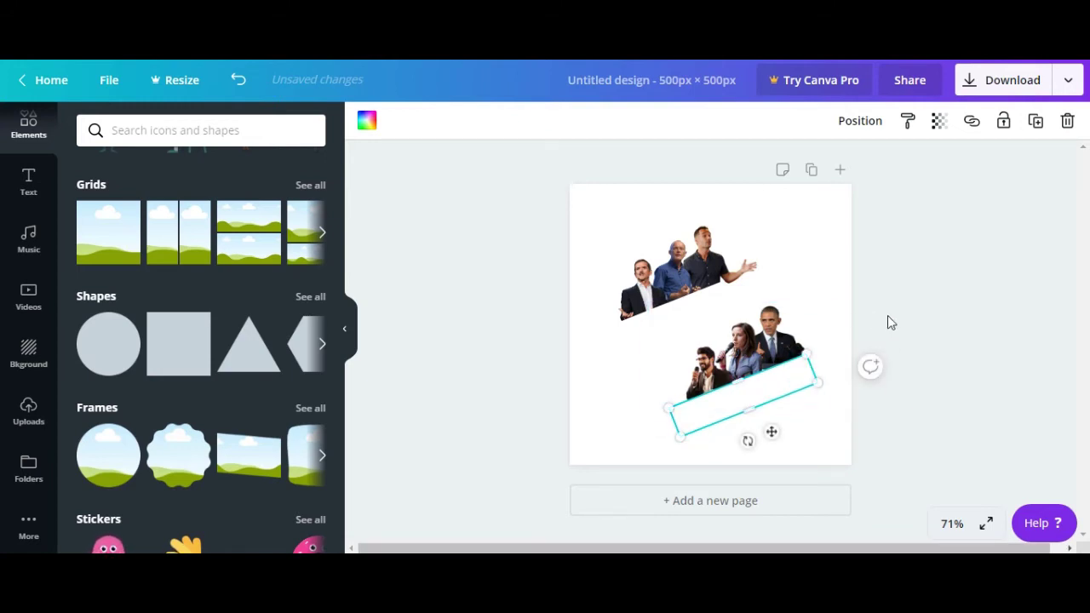
{"action": "left_click", "coordinate": [897, 316]}
{"action": "left_click", "coordinate": [714, 401]}
{"action": "left_click_drag", "start_coordinate": [741, 381], "coordinate": [739, 378]}
{"action": "left_click", "coordinate": [896, 316]}
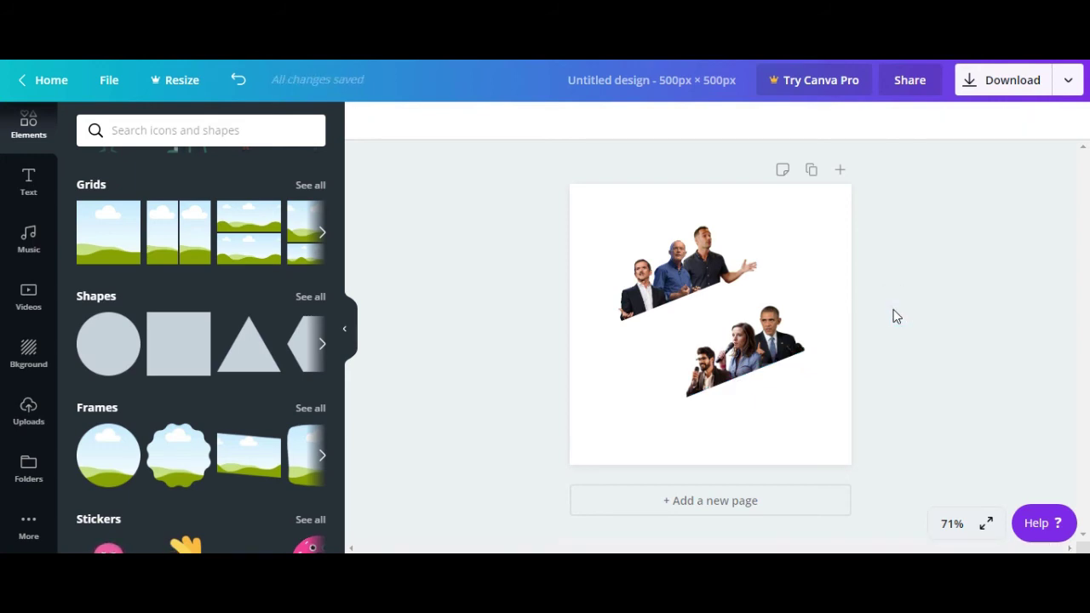
Step: Move the lower group together with its white bar up and to the right, and deselect them
{"action": "left_click", "coordinate": [797, 378]}
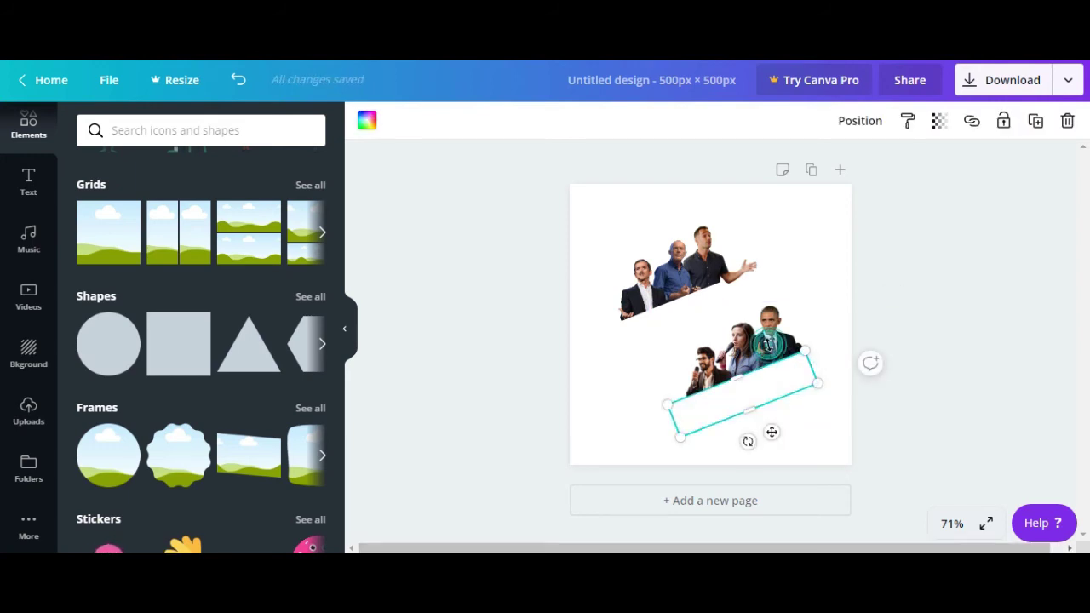
{"action": "left_click", "coordinate": [782, 317]}
{"action": "left_click_drag", "start_coordinate": [773, 325], "coordinate": [790, 292]}
{"action": "left_click", "coordinate": [914, 248]}
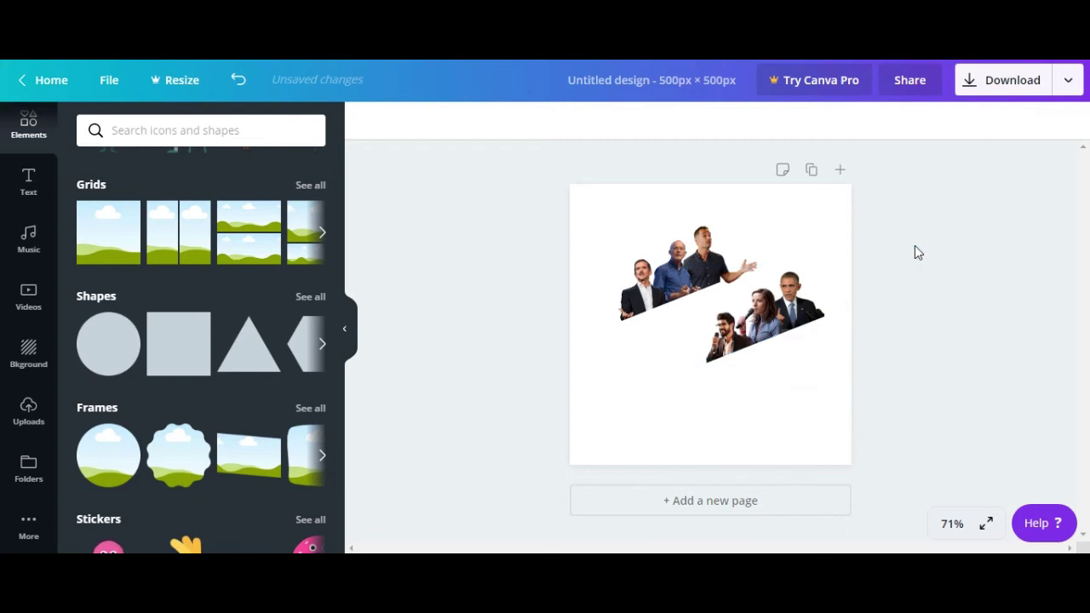
Step: Move both speaker groups and their white bars slightly down together, and deselect them
{"action": "left_click_drag", "start_coordinate": [530, 189], "coordinate": [931, 406]}
{"action": "left_click_drag", "start_coordinate": [806, 300], "coordinate": [807, 321]}
{"action": "left_click", "coordinate": [912, 276]}
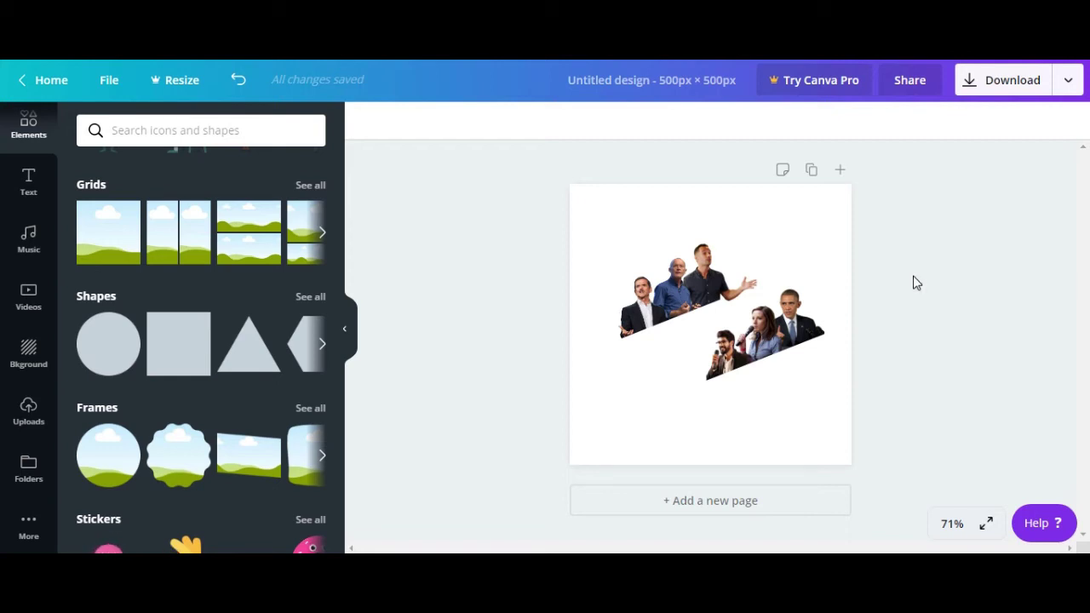
{"action": "left_click", "coordinate": [888, 226]}
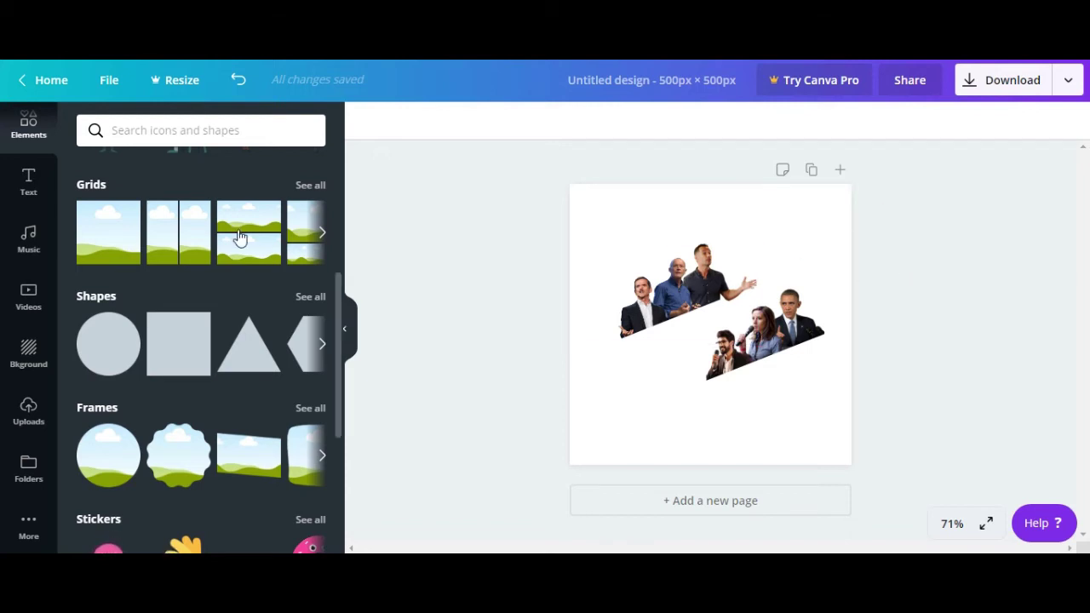
Step: Add a heading reading "POWERFUL SPEAKERS" to the page
{"action": "left_click", "coordinate": [27, 191]}
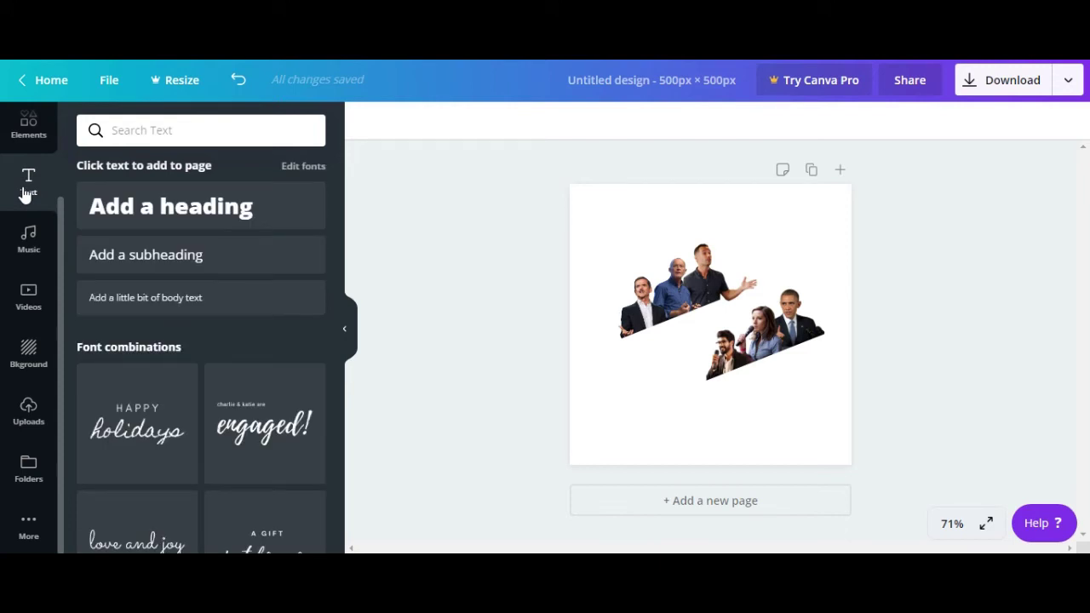
{"action": "left_click", "coordinate": [134, 212]}
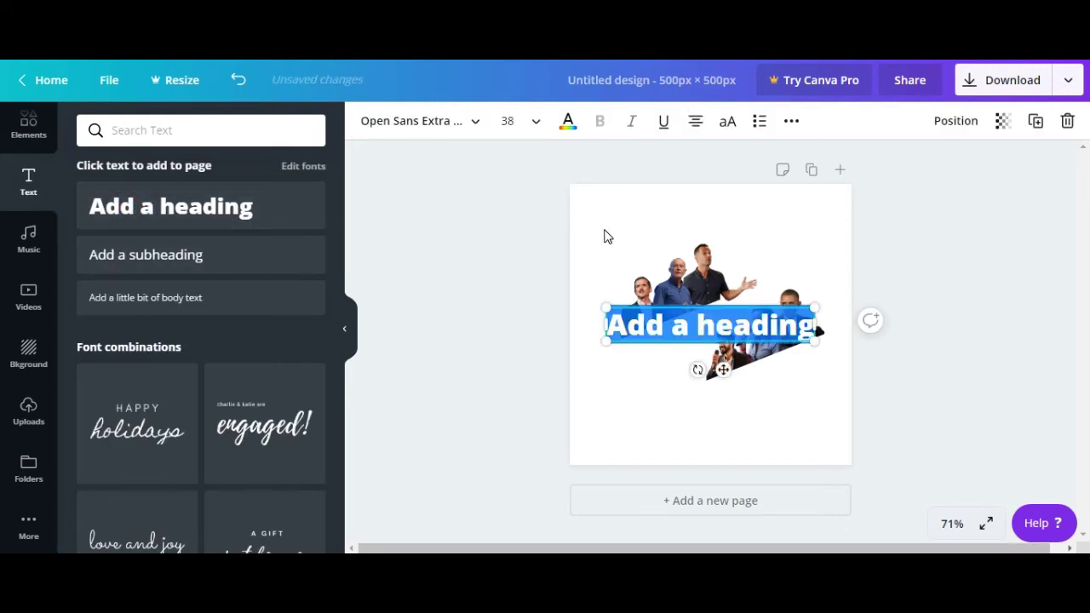
{"action": "type", "text": "POWERFU"}
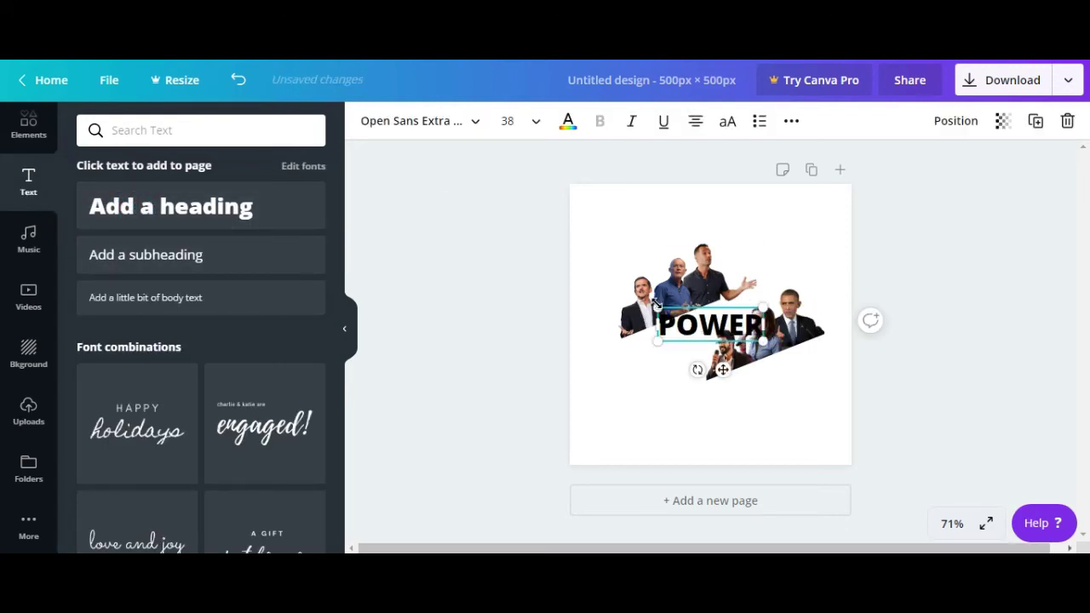
{"action": "type", "text": "L SPEAKERS"}
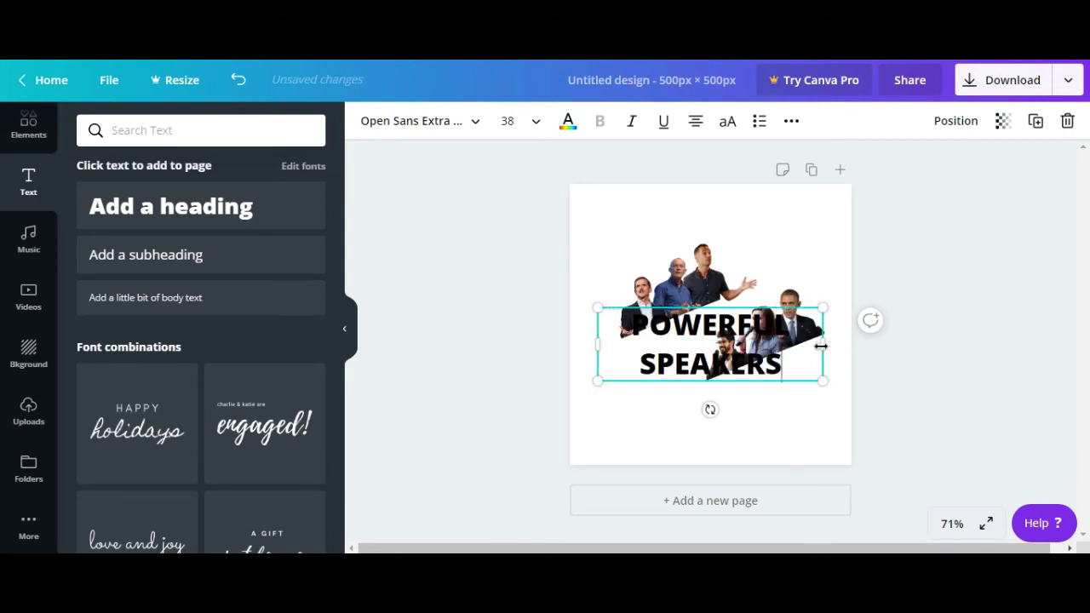
Step: Widen the heading's text box so the text fits on one line, and make the whole heading italic
{"action": "left_click_drag", "start_coordinate": [821, 345], "coordinate": [859, 318]}
{"action": "left_click", "coordinate": [633, 123]}
{"action": "left_click", "coordinate": [632, 123]}
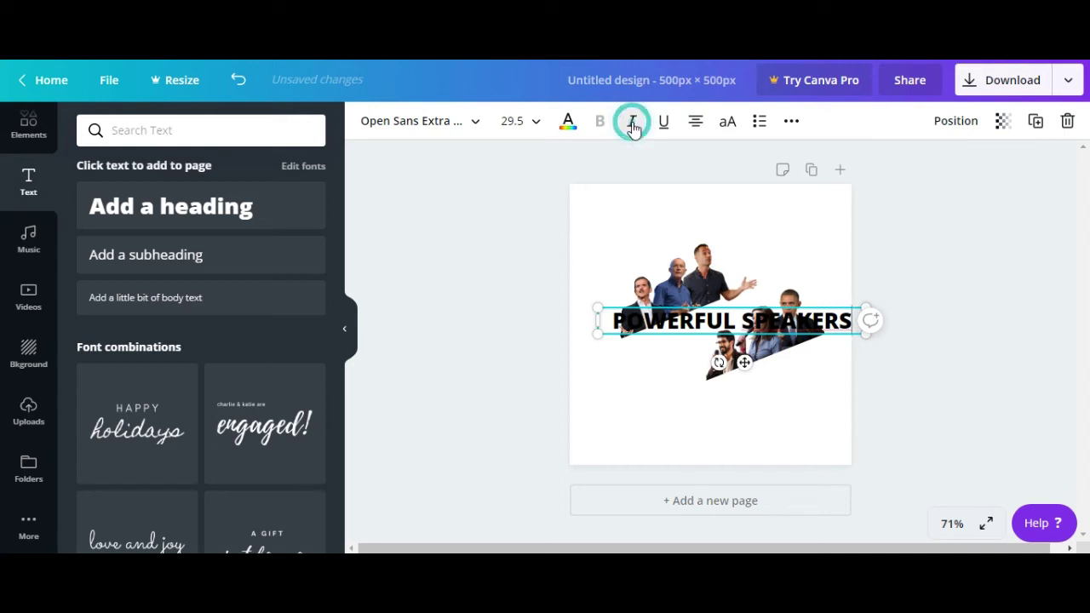
{"action": "double_click", "coordinate": [719, 317]}
{"action": "key", "text": "ctrl+a"}
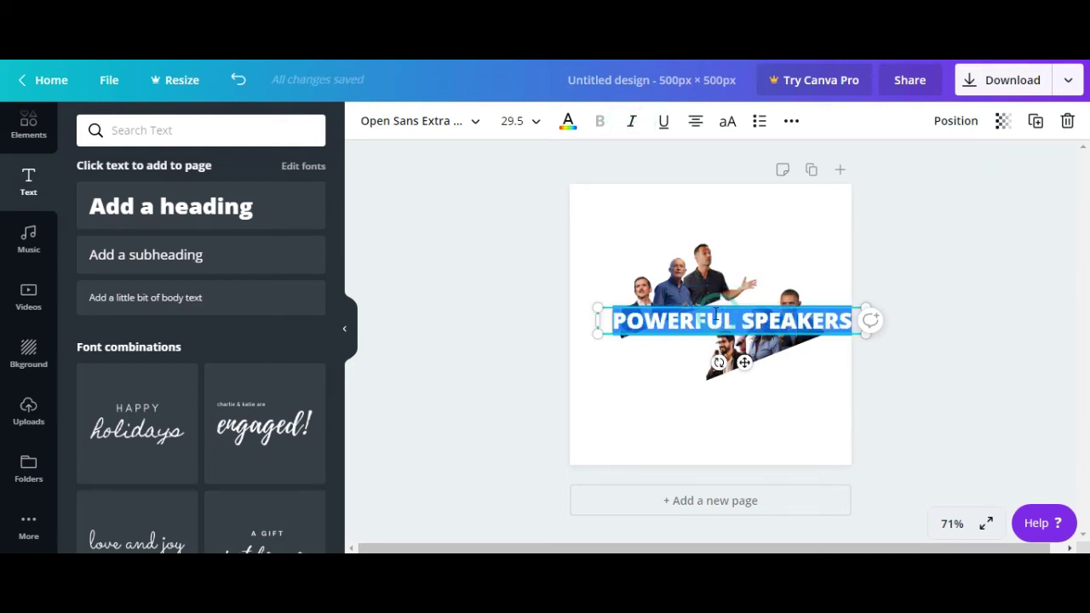
{"action": "left_click", "coordinate": [632, 122]}
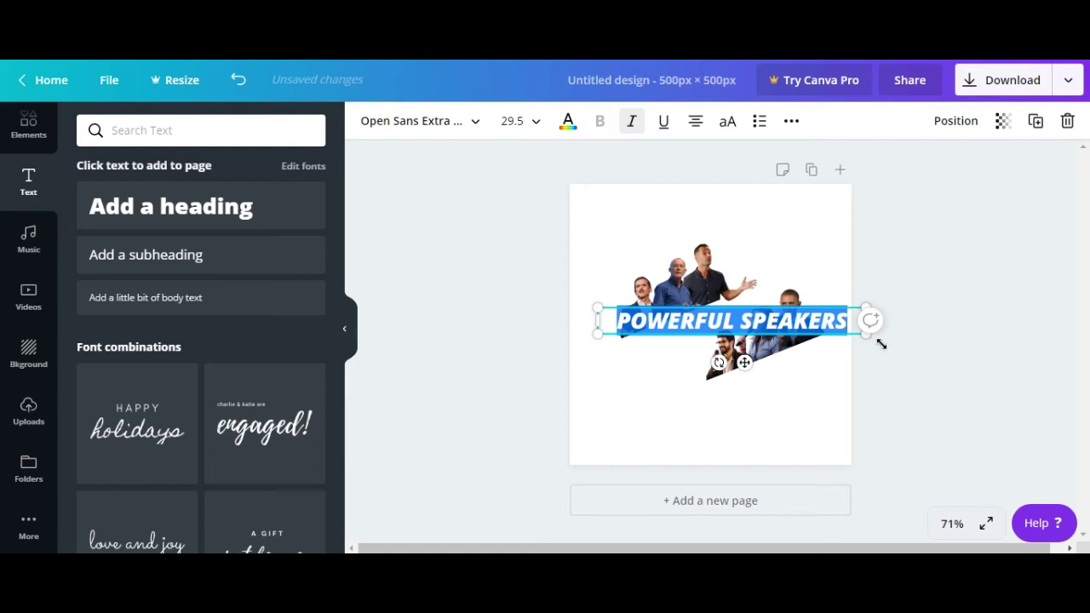
Step: Tilt the heading to the slant of the groups, shrink it to size 20.6 and place it beneath the upper group
{"action": "left_click_drag", "start_coordinate": [867, 337], "coordinate": [833, 327]}
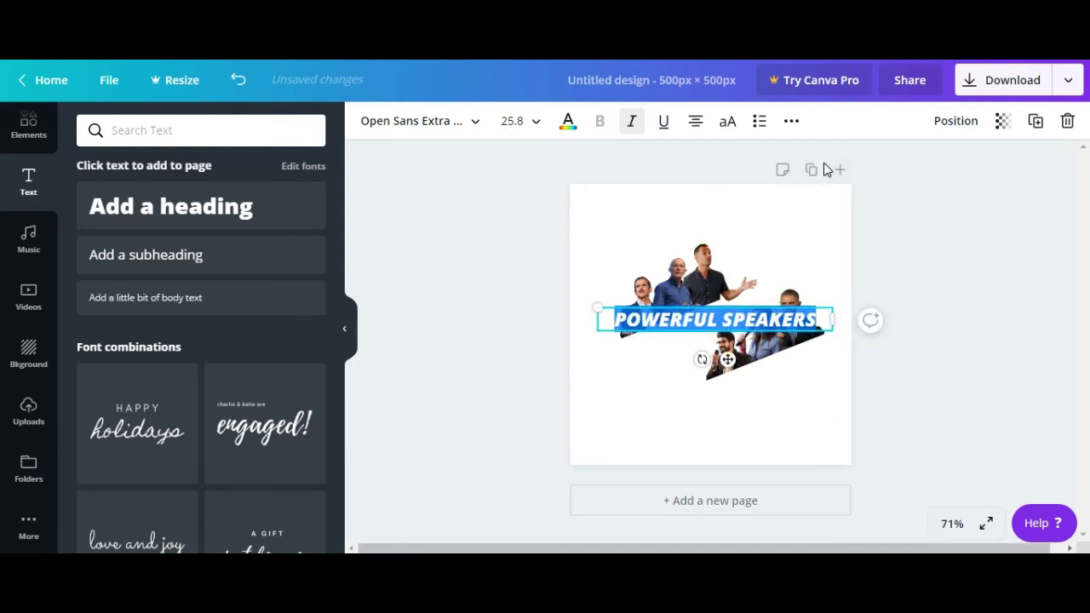
{"action": "left_click_drag", "start_coordinate": [703, 359], "coordinate": [725, 371]}
{"action": "left_click", "coordinate": [898, 266]}
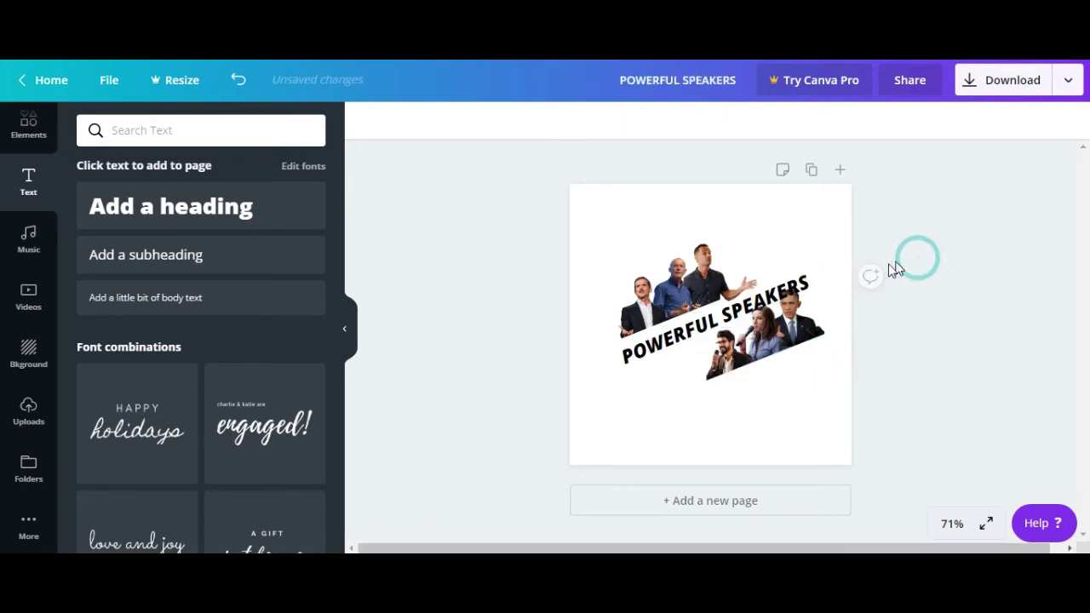
{"action": "left_click_drag", "start_coordinate": [772, 298], "coordinate": [703, 330]}
{"action": "left_click_drag", "start_coordinate": [533, 379], "coordinate": [580, 368]}
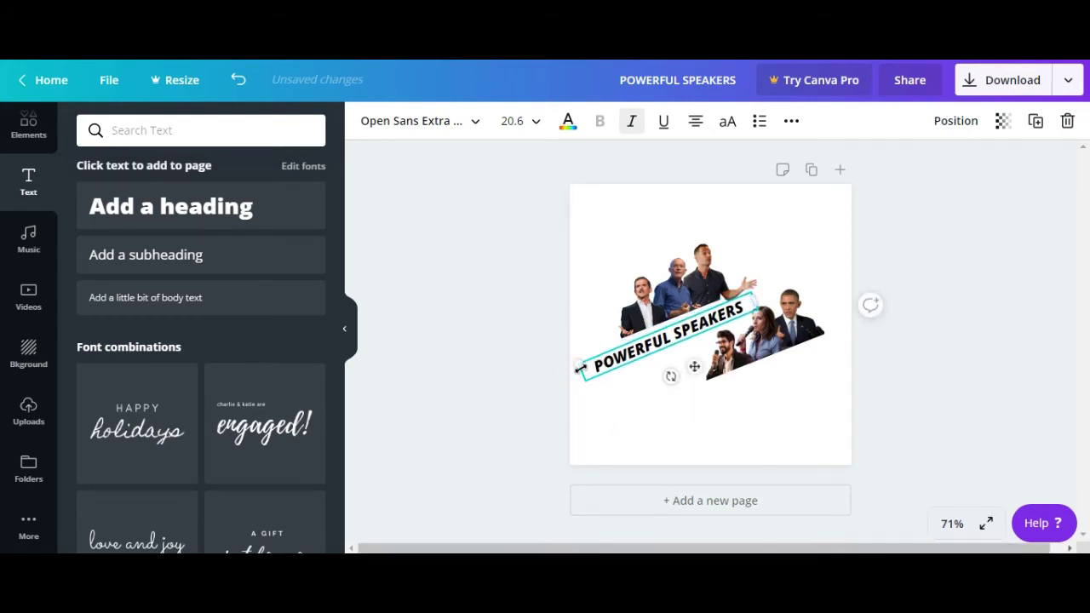
Step: Change the heading to "GREAT SPEAKERS" and set its letter spacing to -125
{"action": "double_click", "coordinate": [667, 341]}
{"action": "type", "text": "GREAT"}
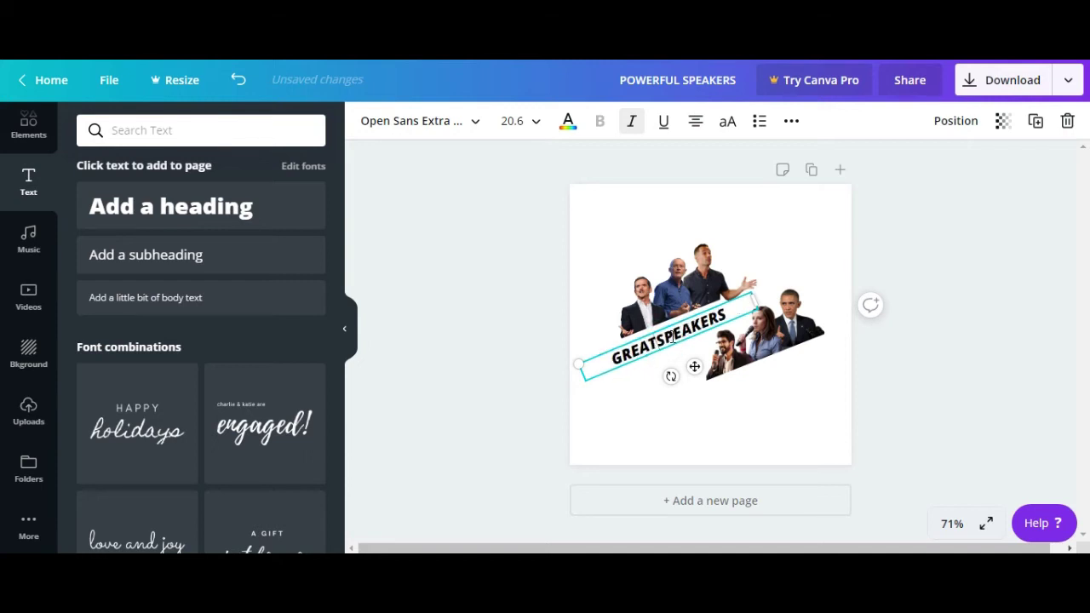
{"action": "left_click", "coordinate": [791, 121]}
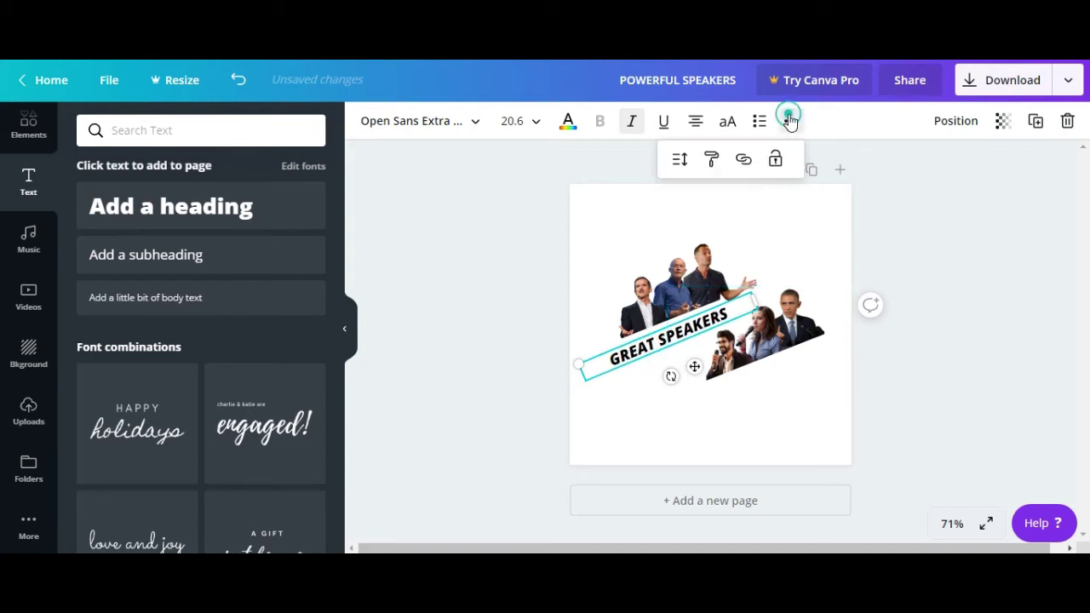
{"action": "left_click", "coordinate": [681, 160]}
{"action": "left_click_drag", "start_coordinate": [781, 215], "coordinate": [769, 216]}
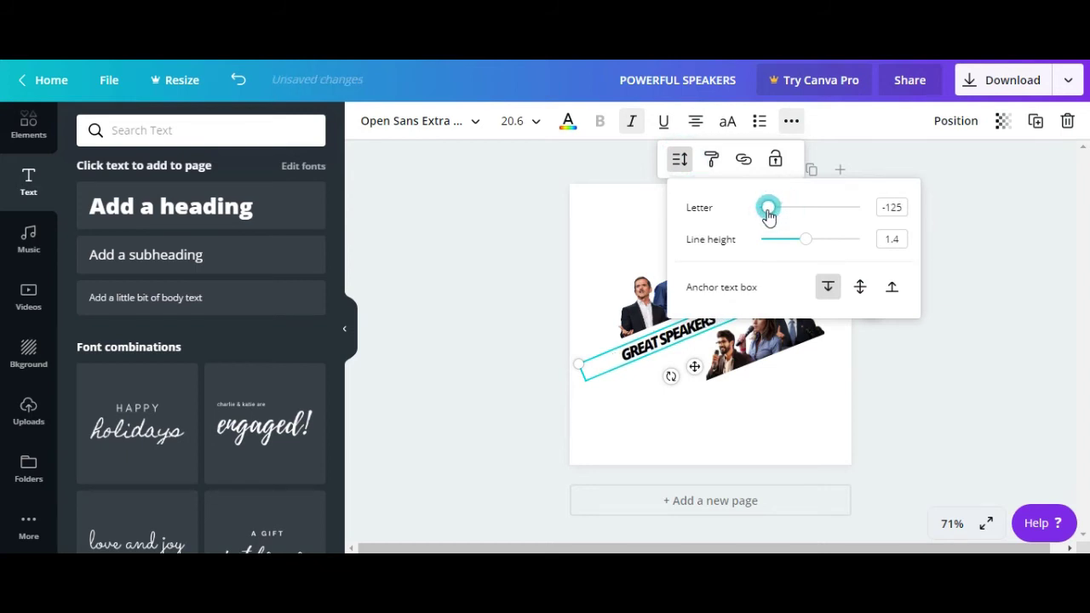
{"action": "left_click", "coordinate": [962, 240]}
Step: Enlarge the heading to size 26.1 beneath the upper group, and place a duplicate of it beneath the lower group
{"action": "left_click_drag", "start_coordinate": [707, 332], "coordinate": [813, 334]}
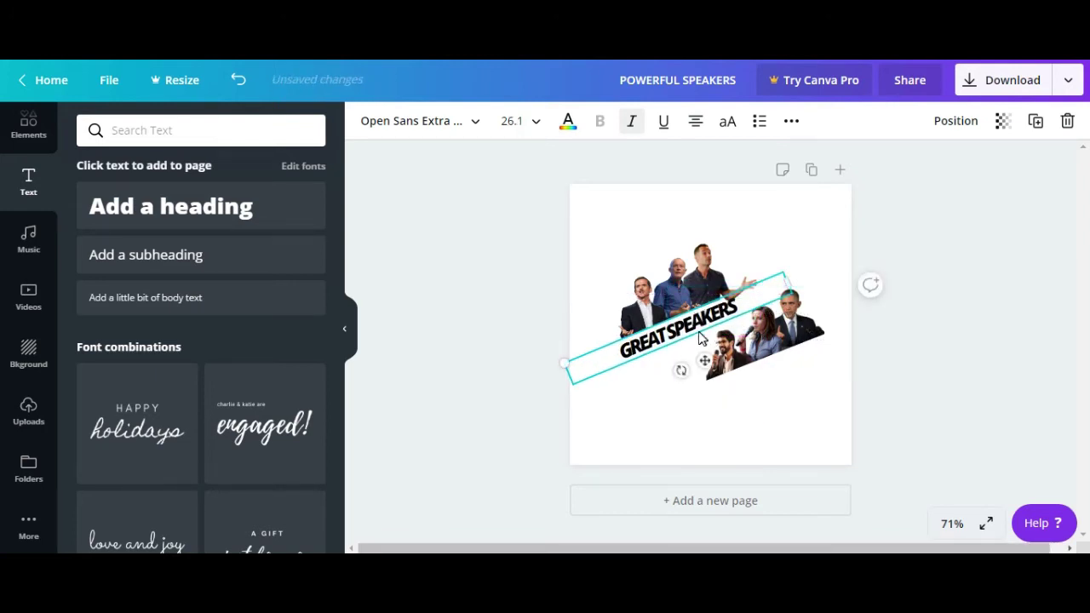
{"action": "left_click_drag", "start_coordinate": [697, 336], "coordinate": [688, 341]}
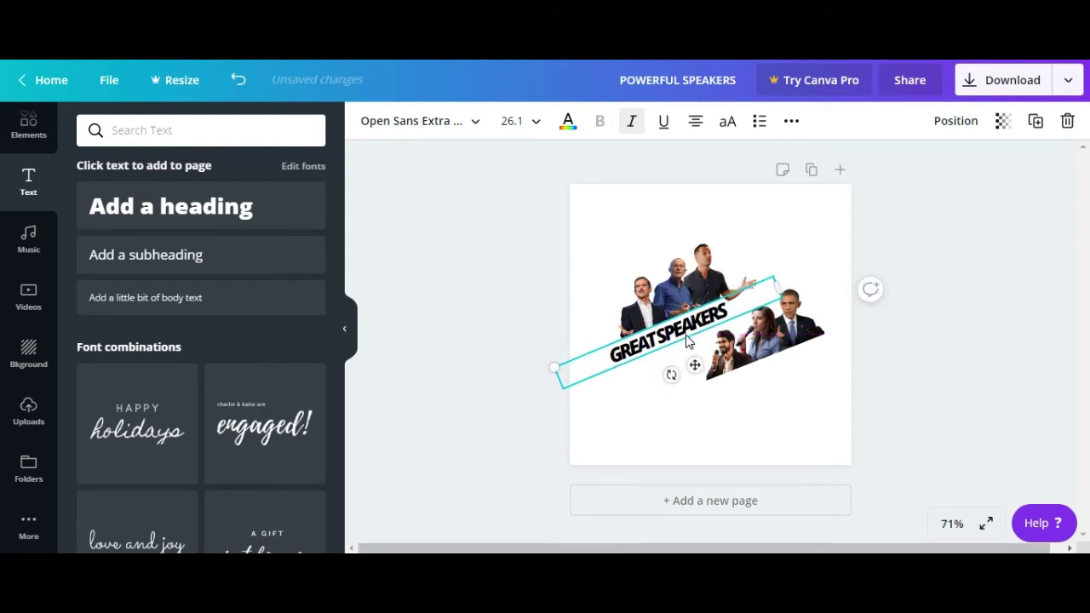
{"action": "key", "text": "ctrl+d"}
{"action": "left_click_drag", "start_coordinate": [694, 351], "coordinate": [774, 371]}
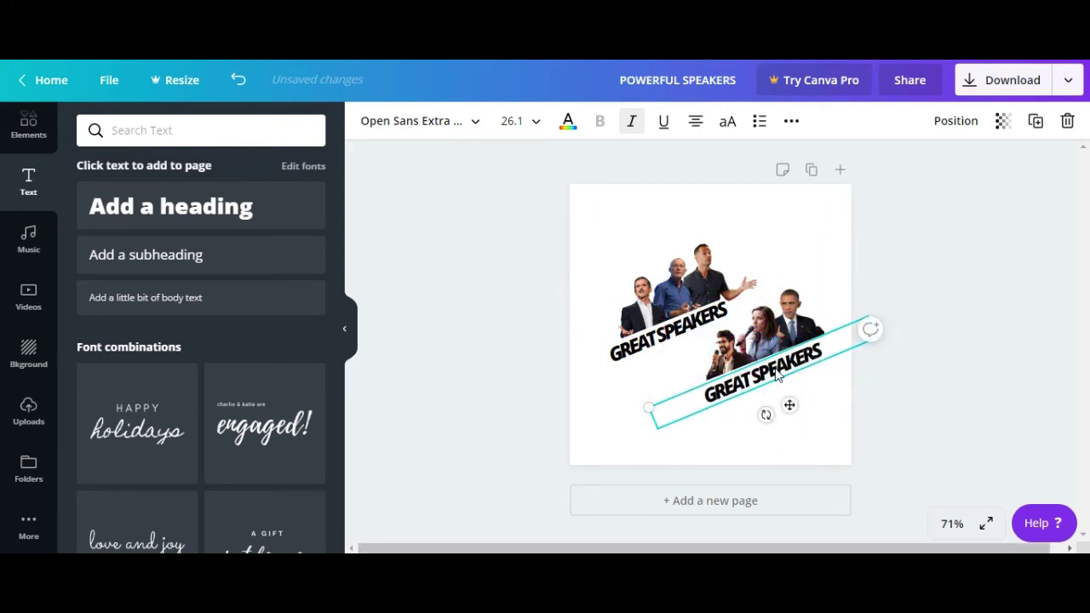
Step: Change the duplicated heading beneath the lower group to "GREAT LEADERS"
{"action": "double_click", "coordinate": [777, 375]}
{"action": "key", "text": "BackSpace"}
{"action": "type", "text": "LEADERS"}
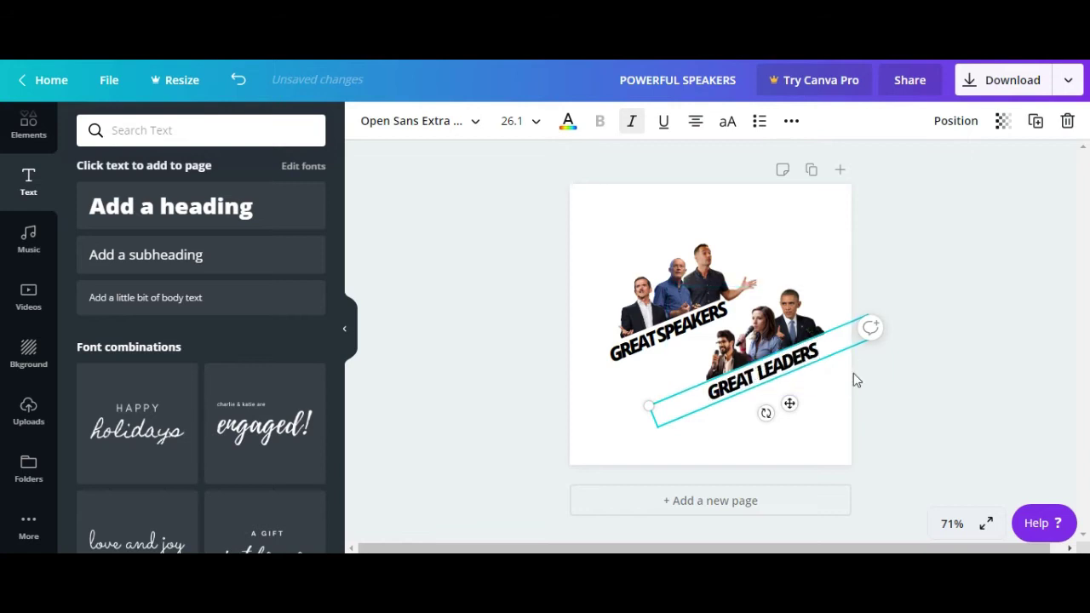
Step: Enlarge the "GREAT LEADERS" heading to size 32.7 and line it up beneath the lower group
{"action": "left_click_drag", "start_coordinate": [646, 408], "coordinate": [579, 405]}
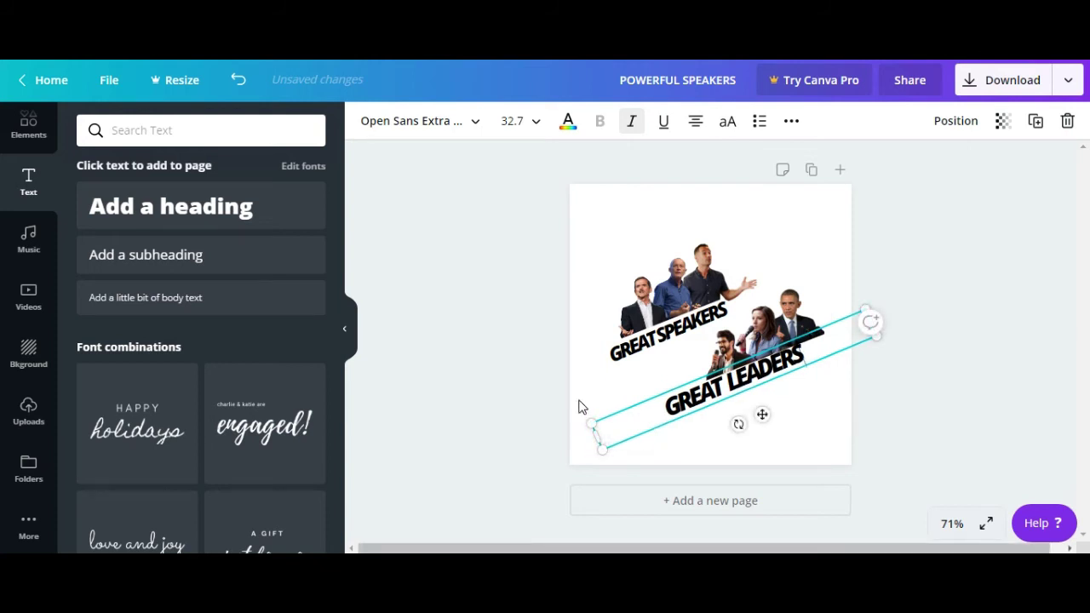
{"action": "left_click_drag", "start_coordinate": [761, 416], "coordinate": [779, 412]}
{"action": "left_click", "coordinate": [963, 263]}
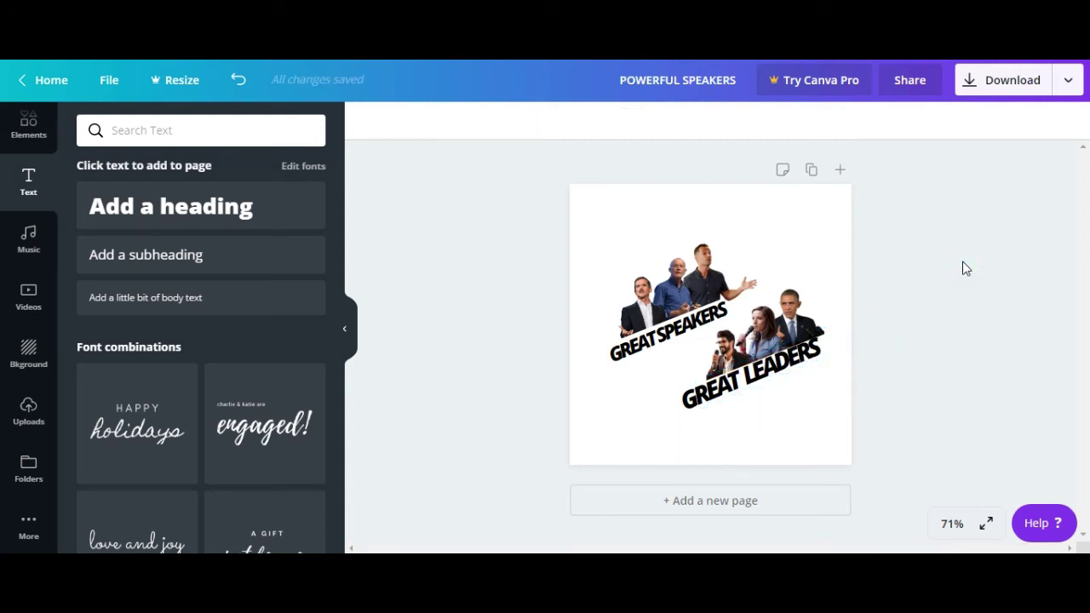
Step: Color "GREAT SPEAKERS" dark blue from the photo colors and "GREAT LEADERS" dark red from the brand colors, and deselect the text
{"action": "left_click", "coordinate": [701, 331]}
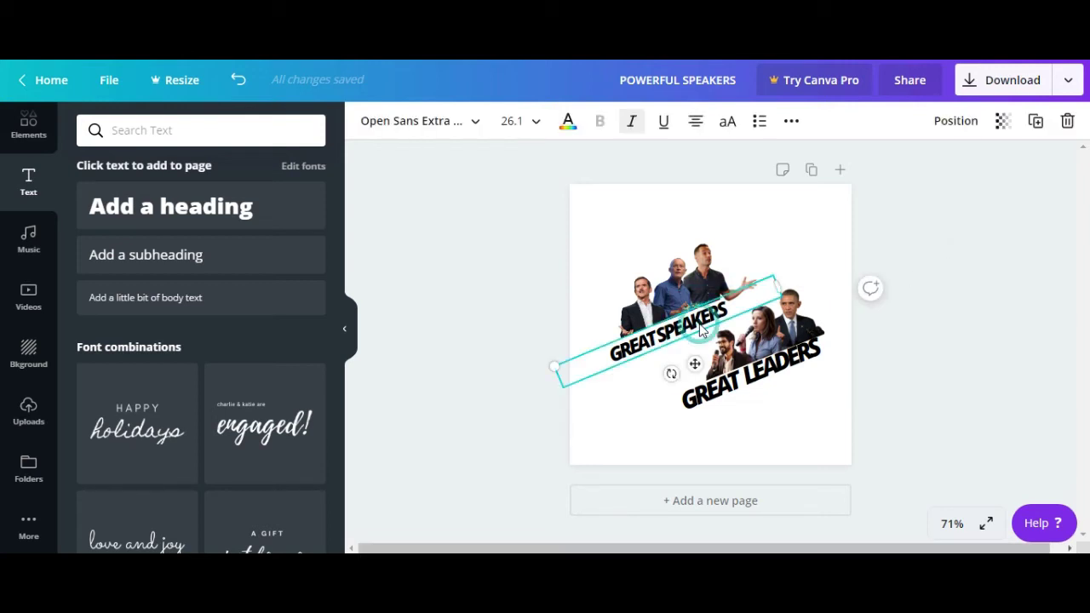
{"action": "left_click", "coordinate": [568, 124]}
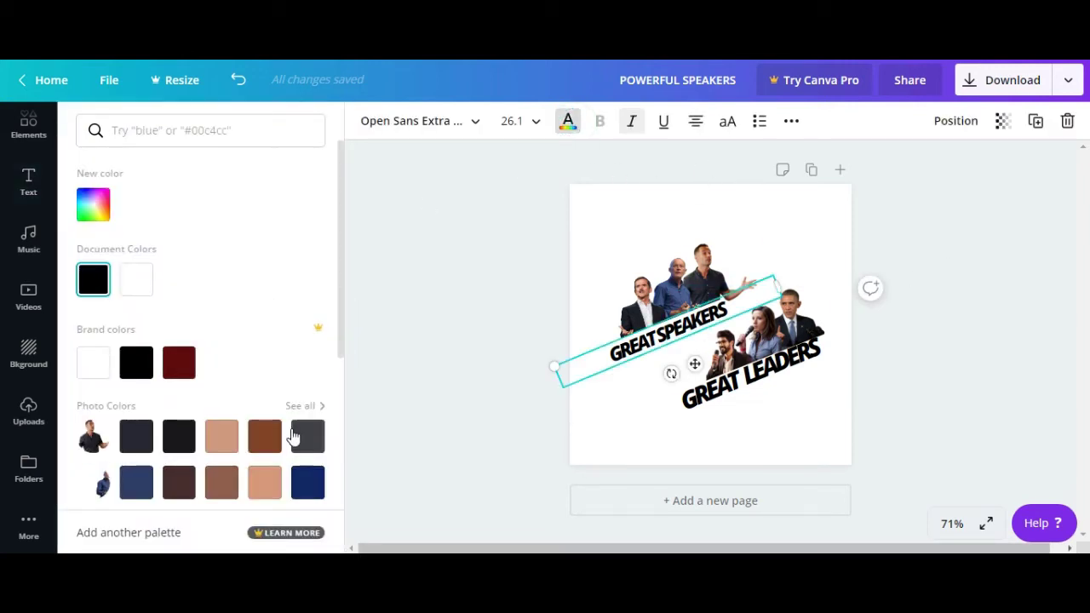
{"action": "left_click", "coordinate": [306, 482]}
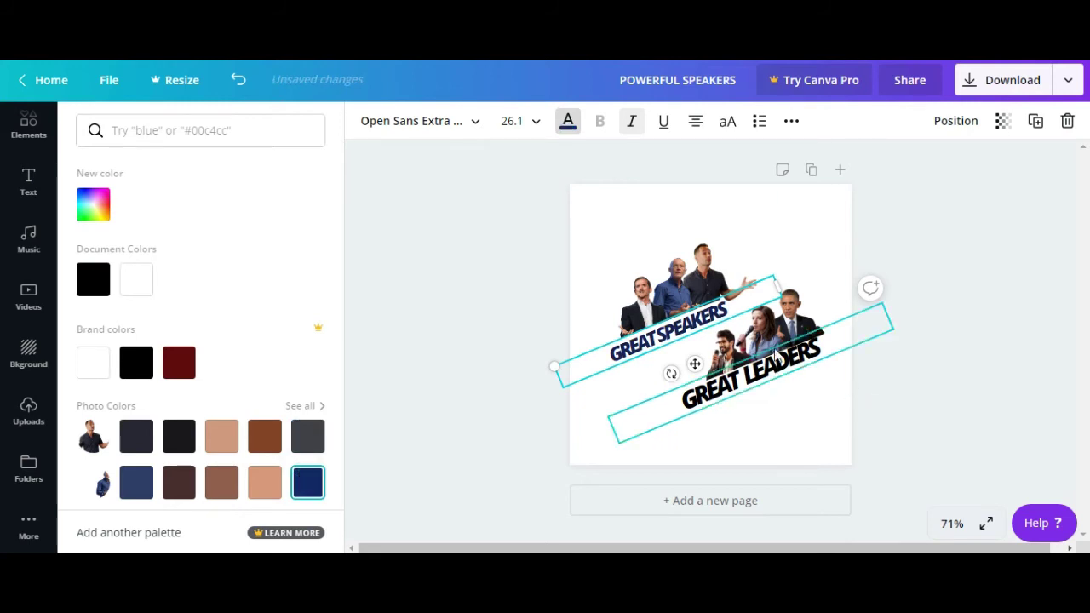
{"action": "left_click", "coordinate": [777, 355]}
{"action": "left_click", "coordinate": [179, 363]}
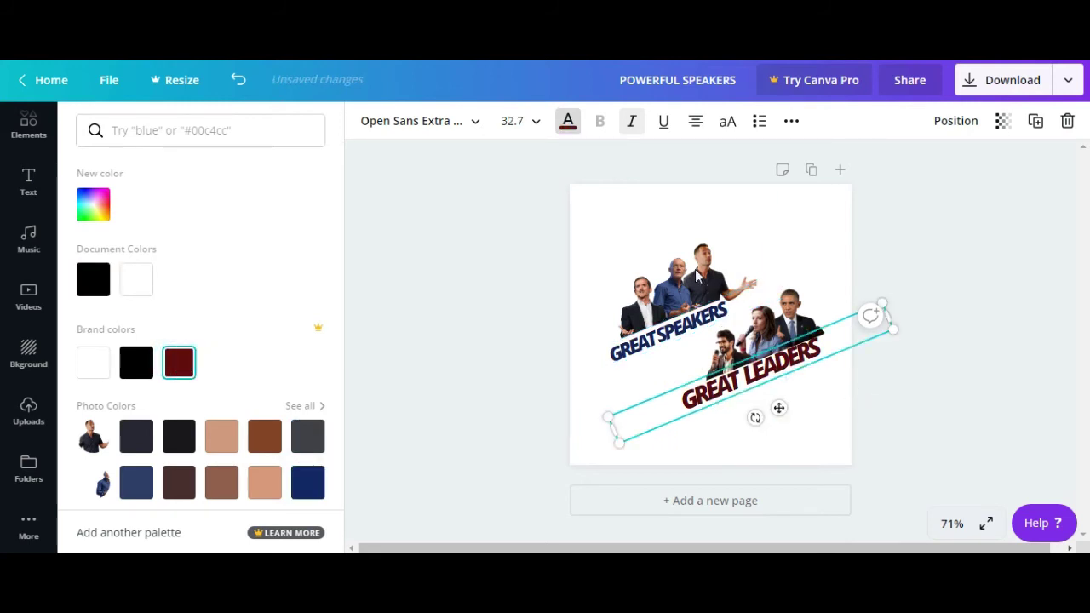
{"action": "left_click", "coordinate": [937, 247]}
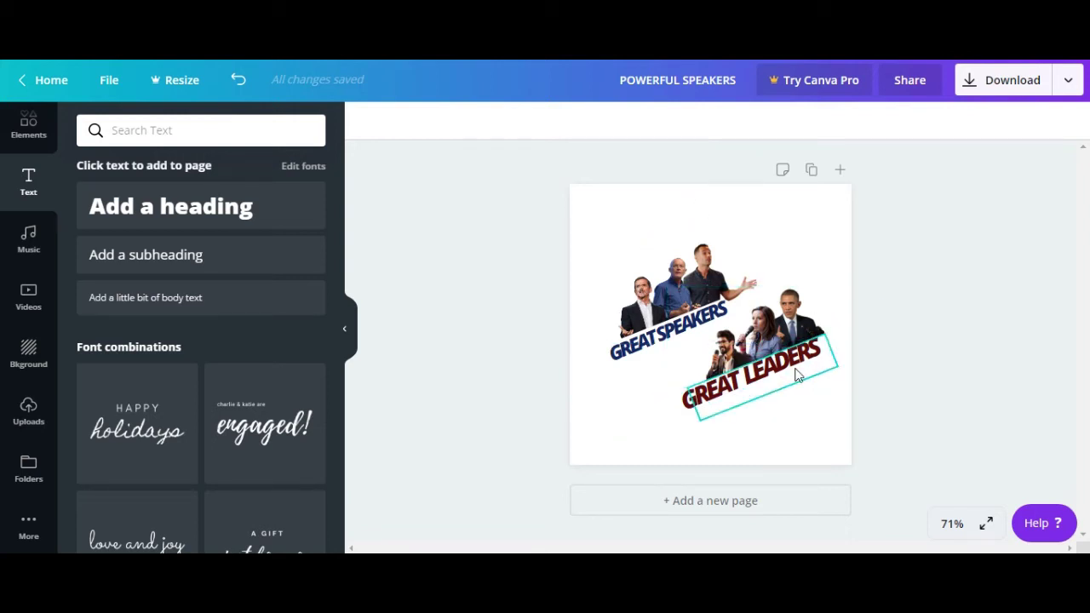
Step: Search Google in a new browser tab for "blue fadeout transparent image"
{"action": "key", "text": "ctrl+t"}
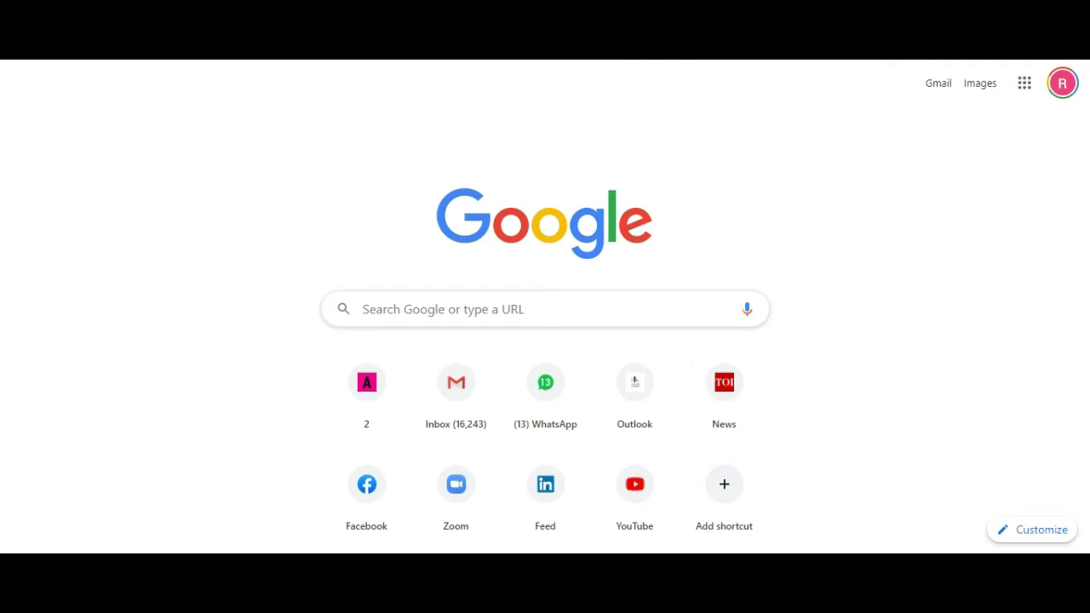
{"action": "type", "text": "blue"}
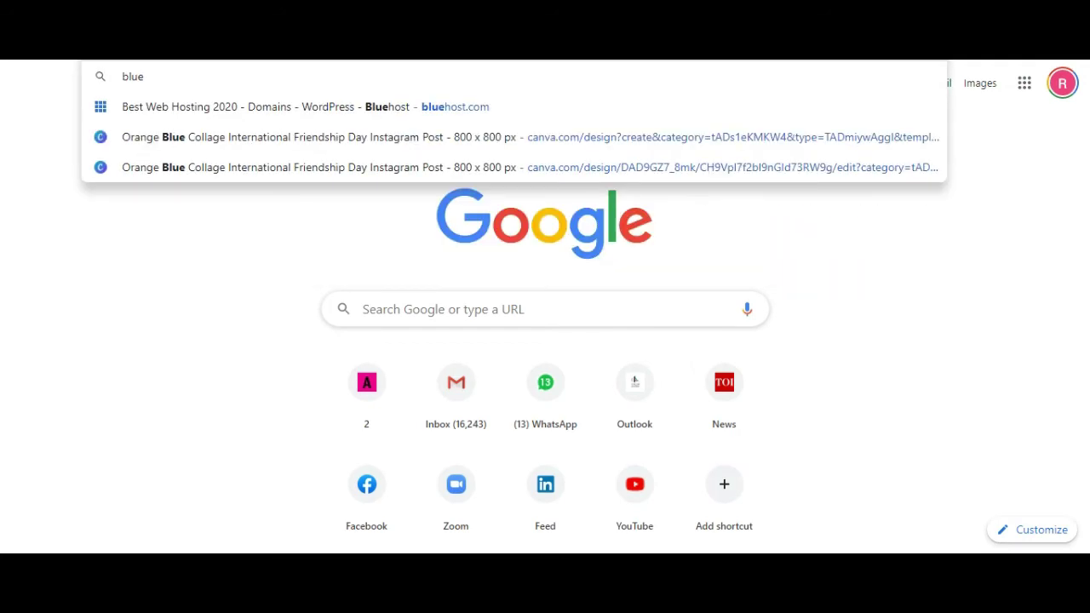
{"action": "type", "text": " fade"}
{"action": "key", "text": "Return"}
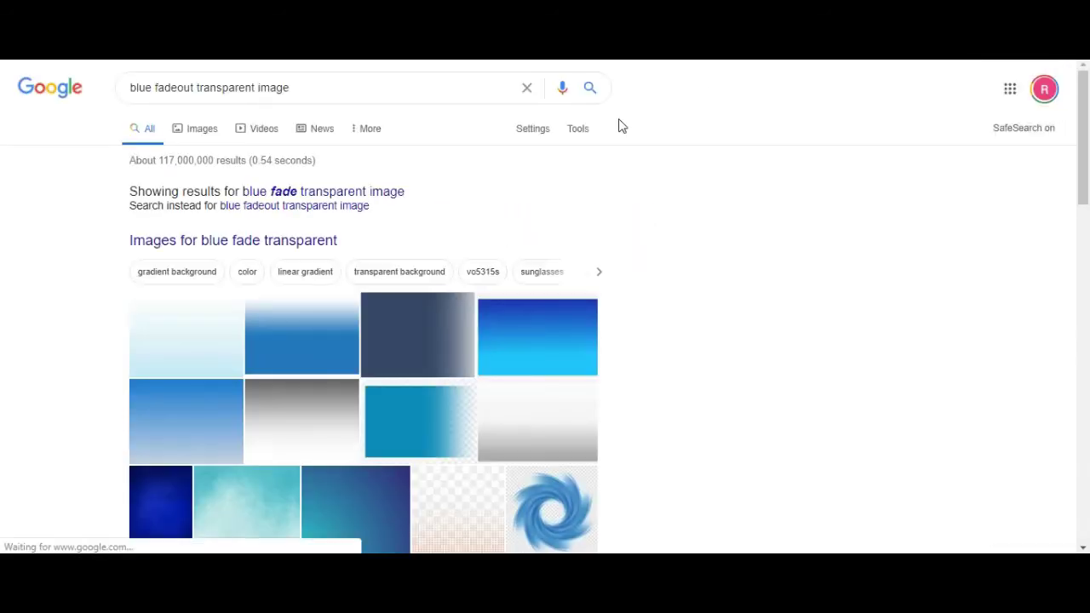
{"action": "left_click", "coordinate": [301, 365]}
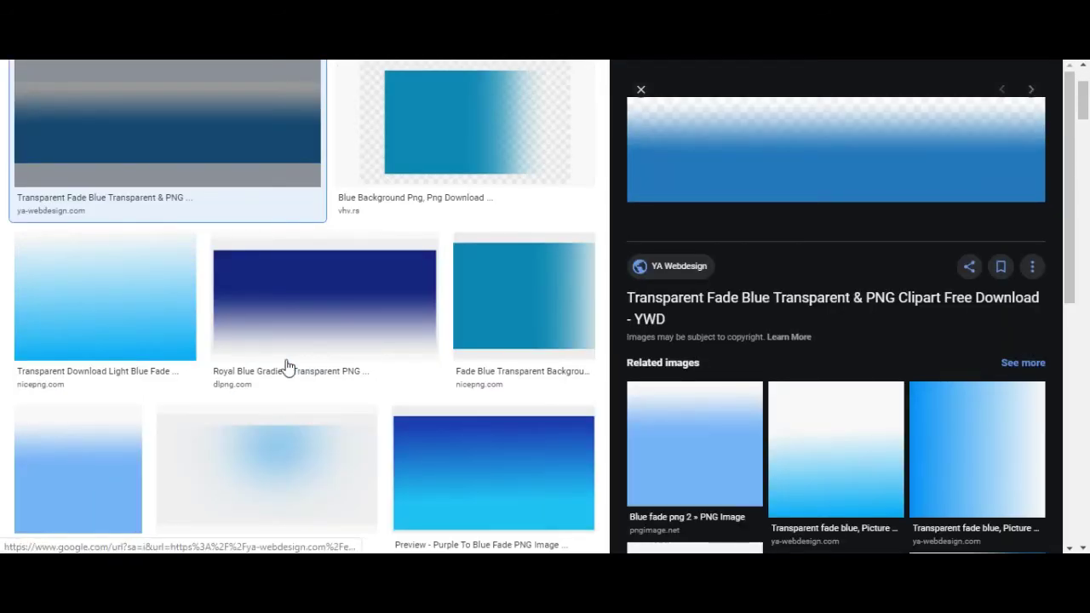
{"action": "right_click", "coordinate": [673, 167]}
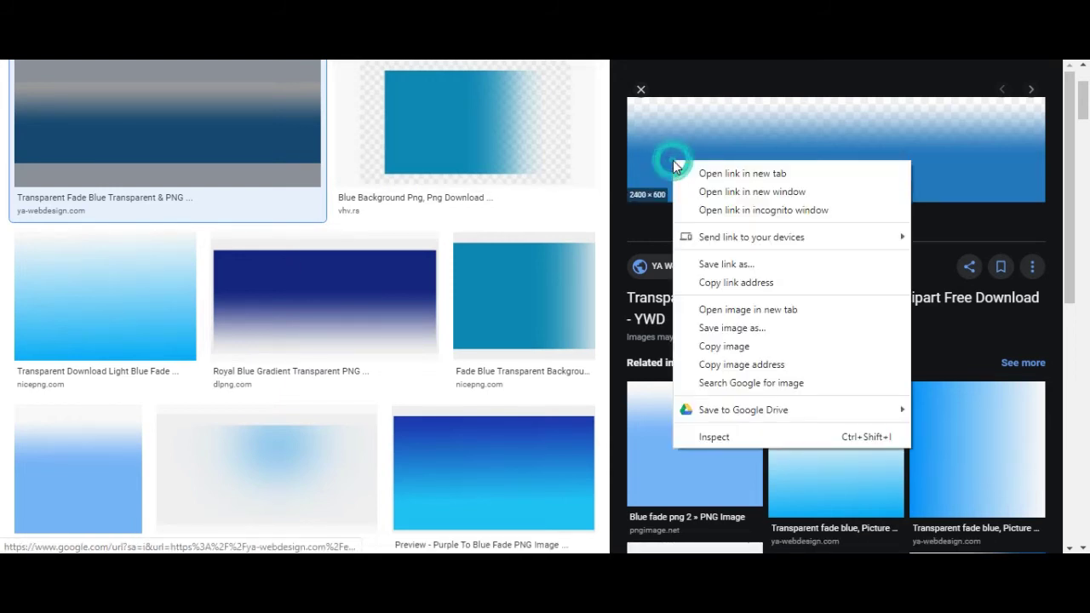
{"action": "left_click", "coordinate": [715, 325]}
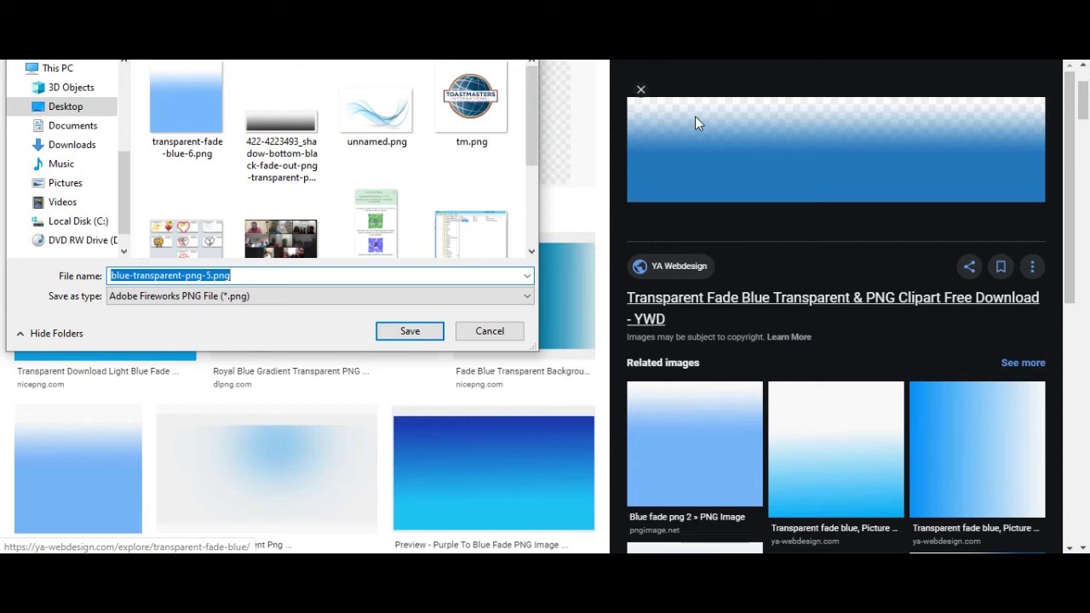
{"action": "left_click", "coordinate": [228, 281]}
{"action": "left_click", "coordinate": [490, 331]}
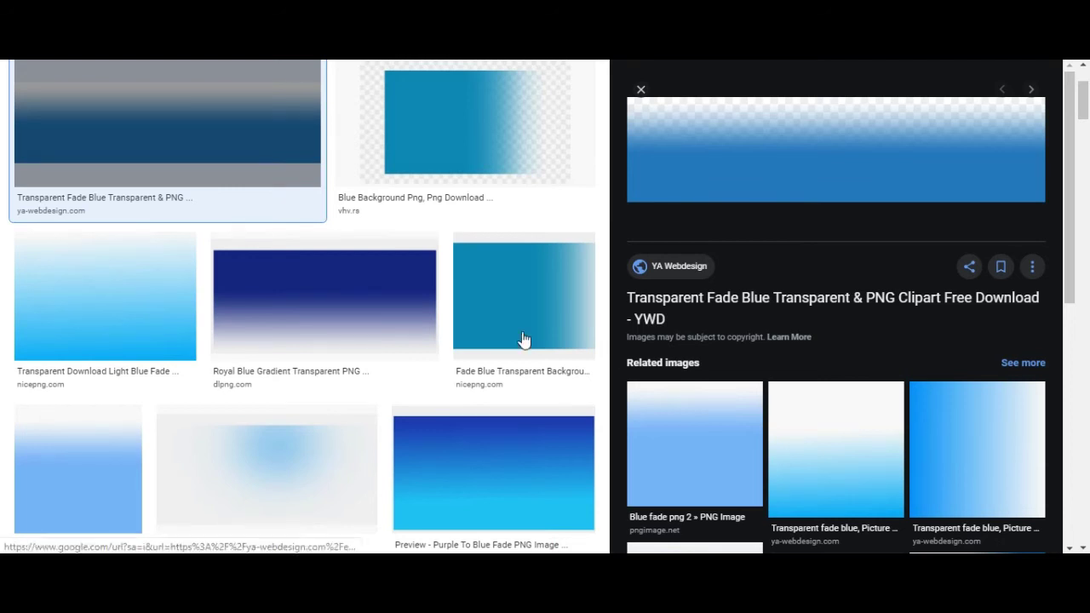
{"action": "left_click", "coordinate": [157, 267]}
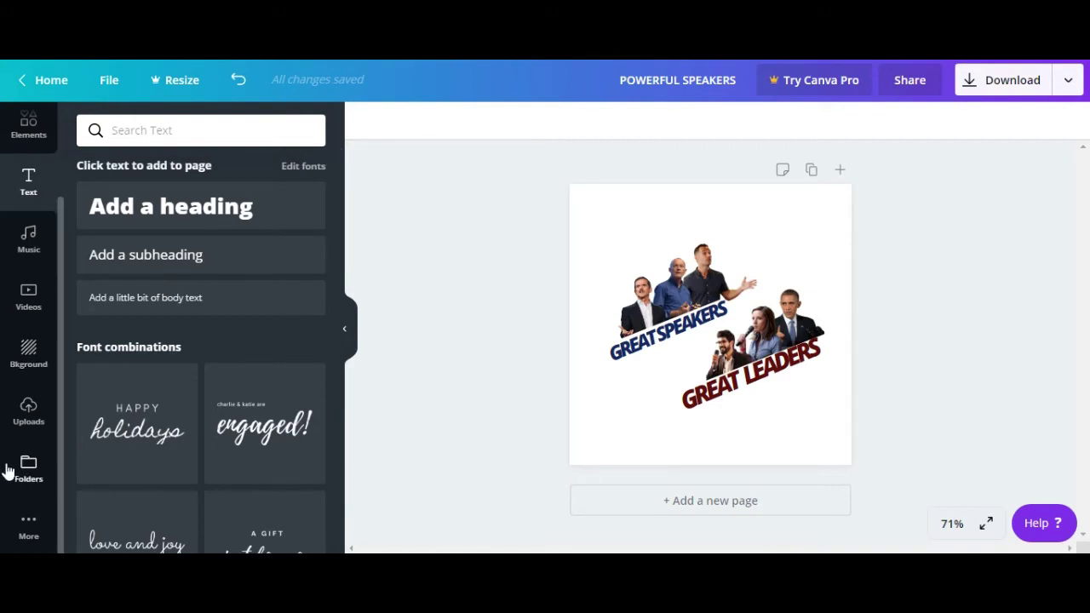
Step: Switch back to Canva, add the uploaded blue fade image and place it over the lower part of the page
{"action": "left_click", "coordinate": [34, 412]}
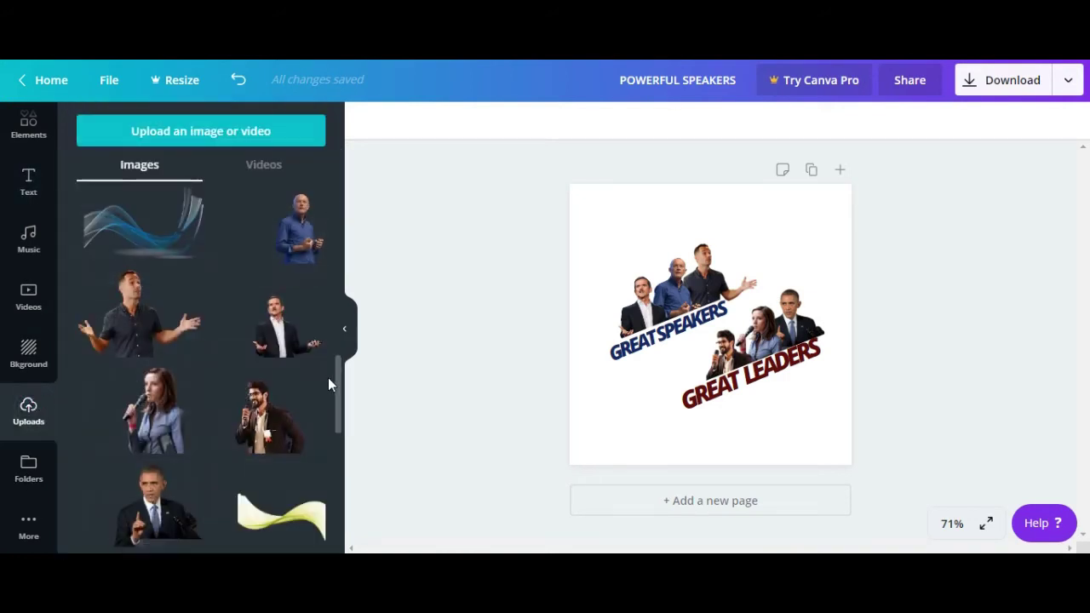
{"action": "left_click_drag", "start_coordinate": [337, 388], "coordinate": [337, 336]}
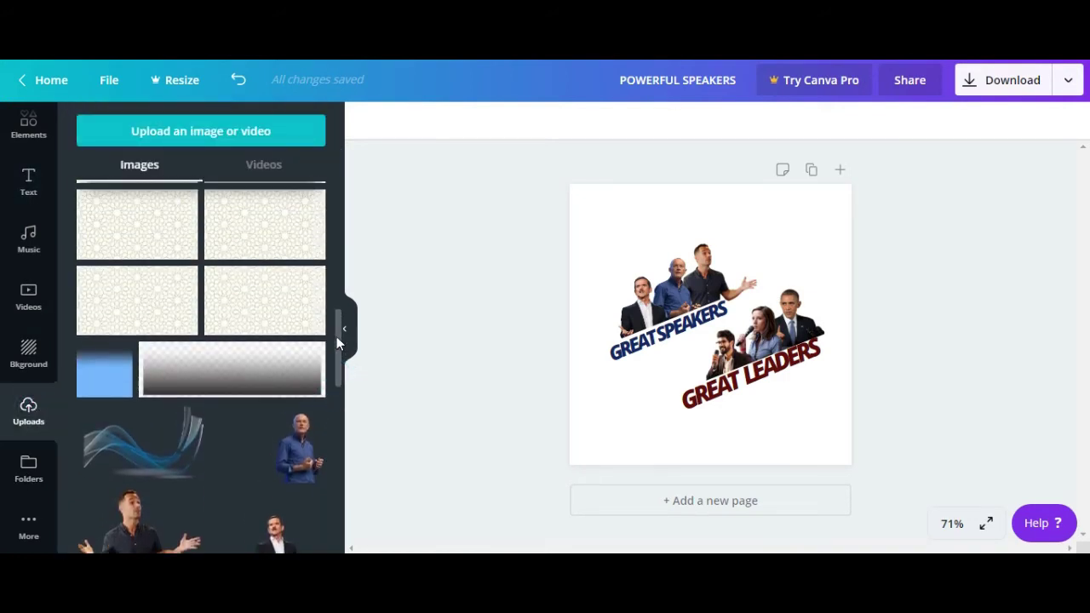
{"action": "left_click", "coordinate": [109, 375]}
{"action": "left_click_drag", "start_coordinate": [660, 381], "coordinate": [611, 492]}
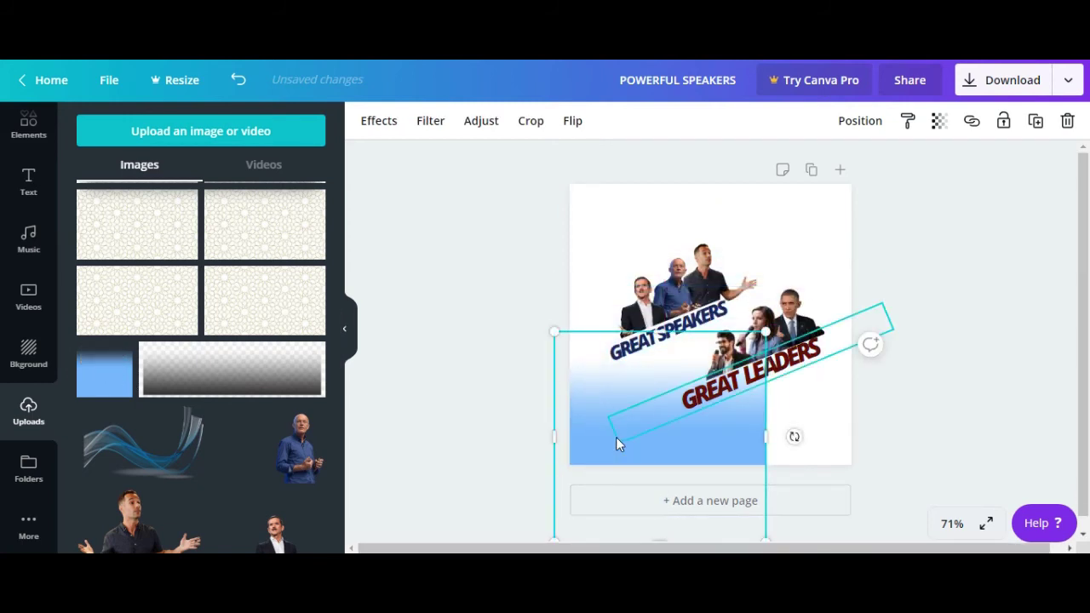
{"action": "left_click", "coordinate": [615, 438]}
{"action": "left_click", "coordinate": [681, 460]}
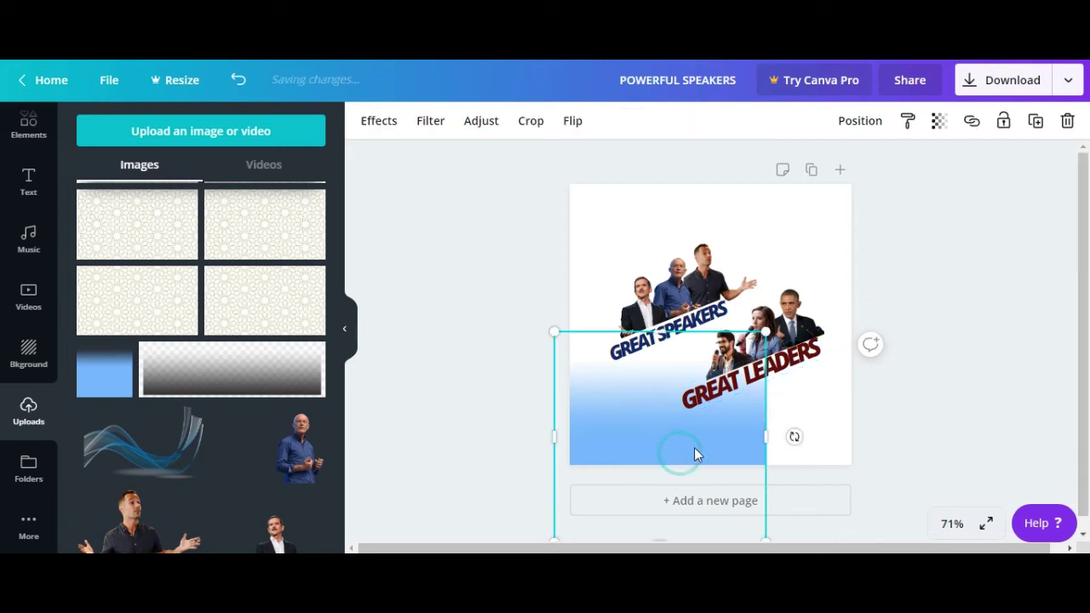
Step: Stretch the blue fade across the full page width and place a vertically flipped copy along the page's top edge
{"action": "left_click_drag", "start_coordinate": [765, 432], "coordinate": [797, 236]}
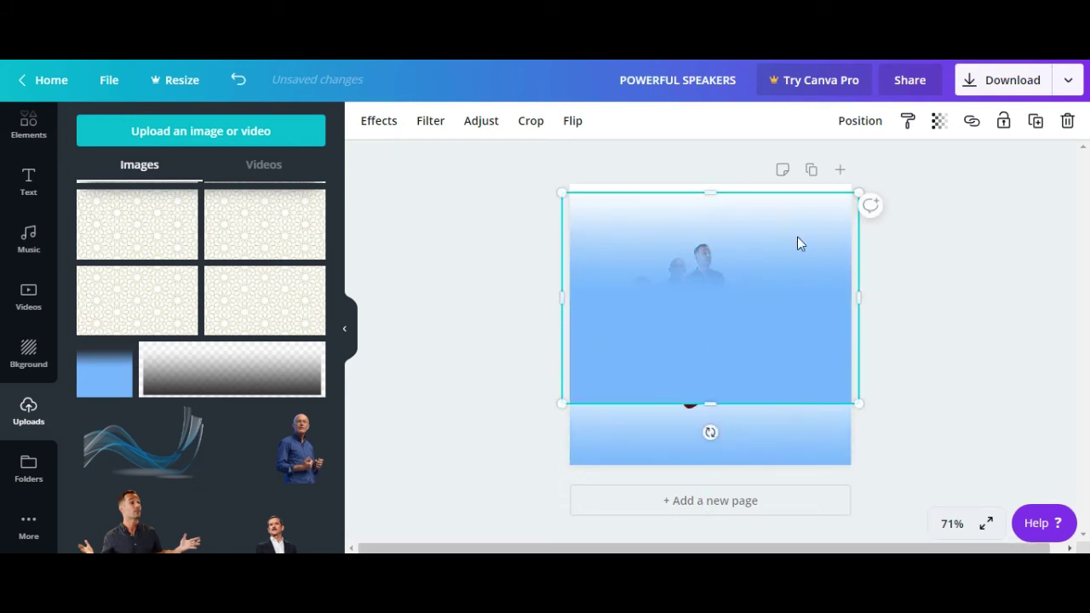
{"action": "left_click", "coordinate": [569, 125]}
{"action": "left_click", "coordinate": [593, 193]}
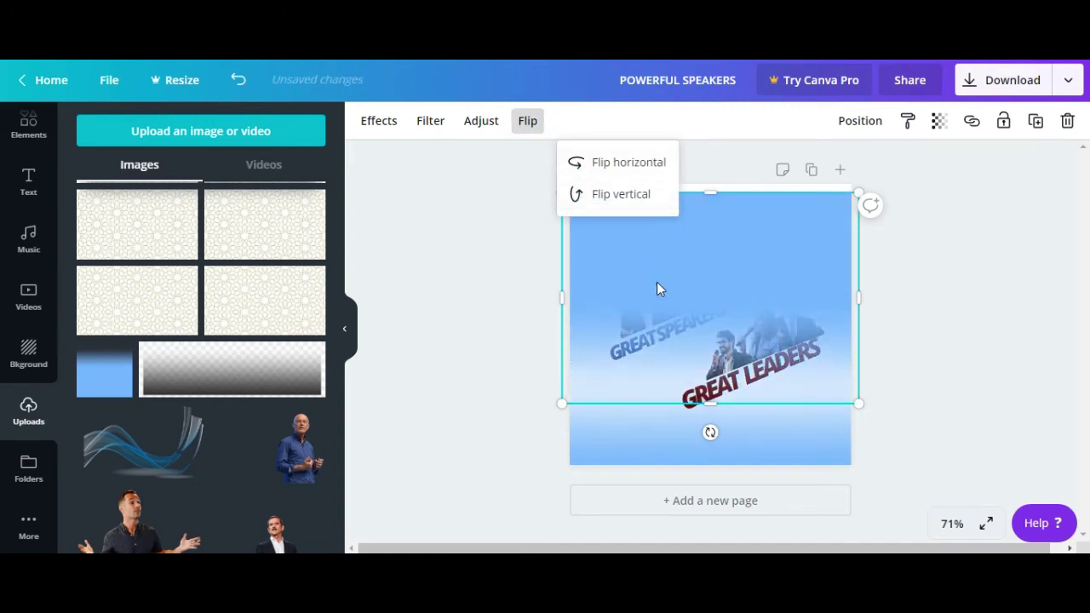
{"action": "left_click_drag", "start_coordinate": [672, 288], "coordinate": [664, 171]}
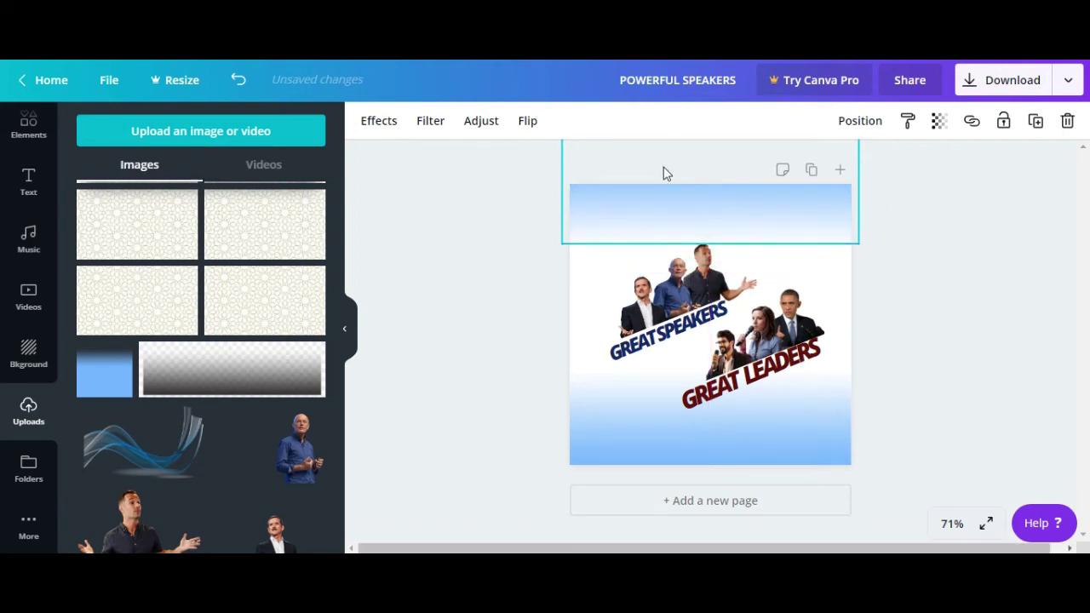
{"action": "left_click", "coordinate": [892, 284]}
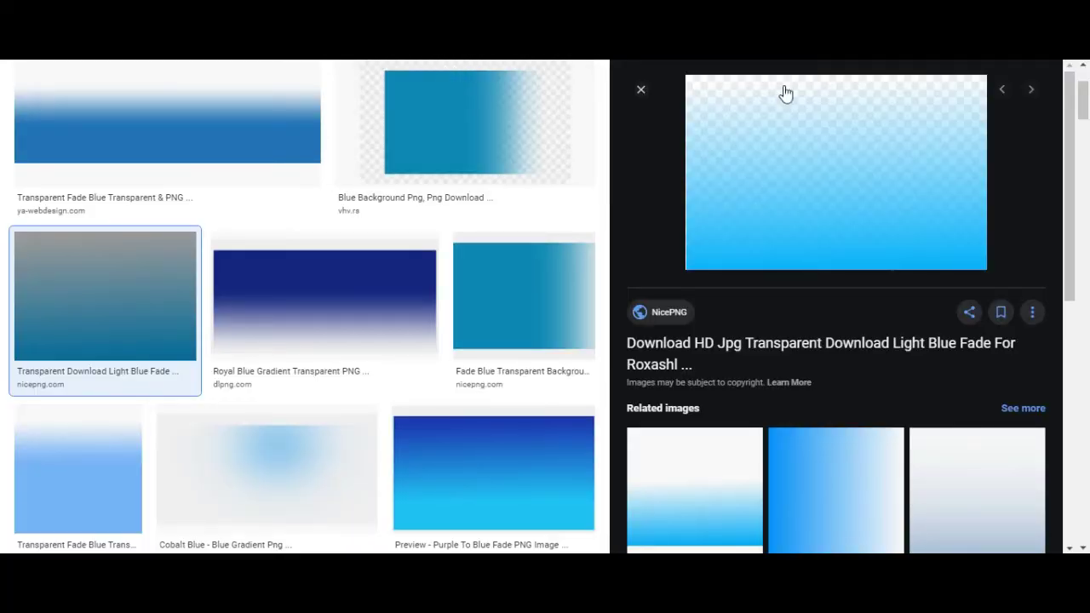
Step: Switch back to the Google image results and search for "waves transparent image"
{"action": "scroll", "coordinate": [1081, 85], "scroll_direction": "up", "scroll_amount": 2}
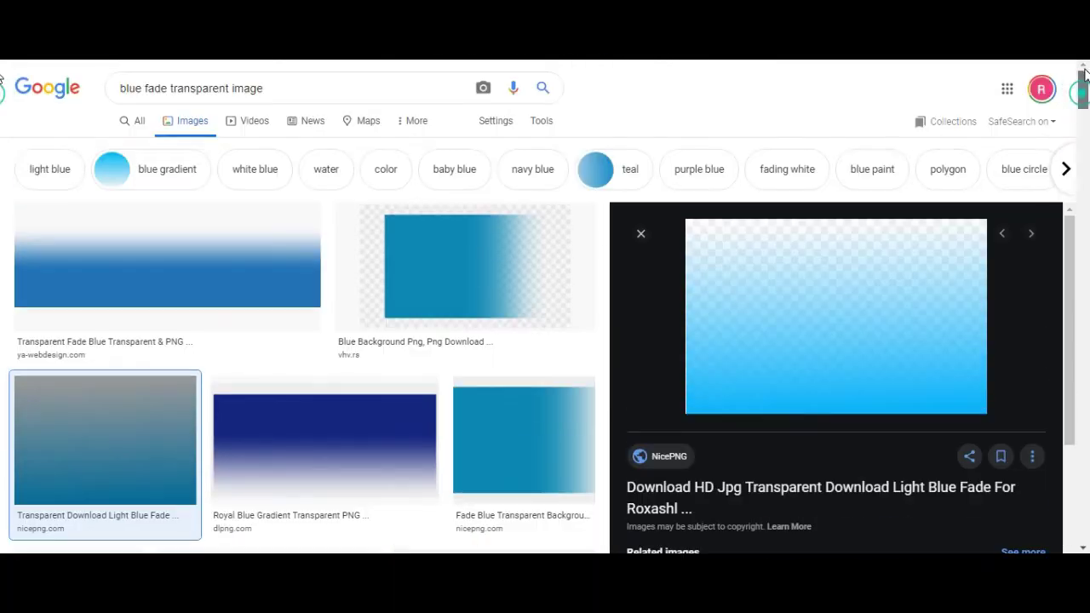
{"action": "left_click", "coordinate": [169, 91]}
{"action": "key", "text": "shift+Home"}
{"action": "type", "text": "waves"}
{"action": "key", "text": "Return"}
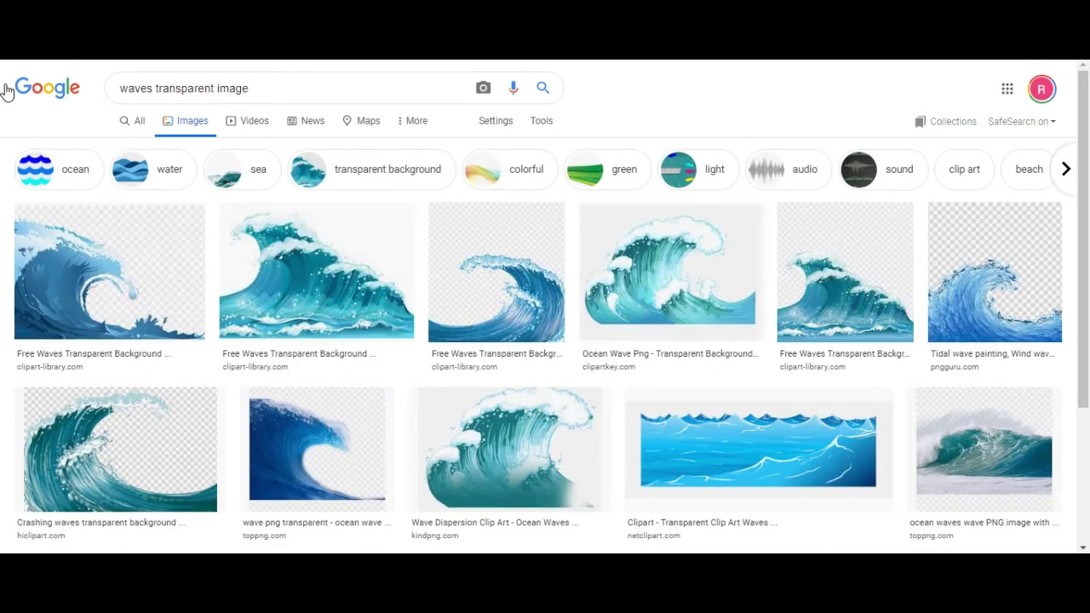
Step: Examine the wave image results and preview several abstract blue wave graphics that could suit the design
{"action": "scroll", "coordinate": [3, 129], "scroll_direction": "down", "scroll_amount": 1}
{"action": "left_click_drag", "start_coordinate": [1081, 133], "coordinate": [1080, 303]}
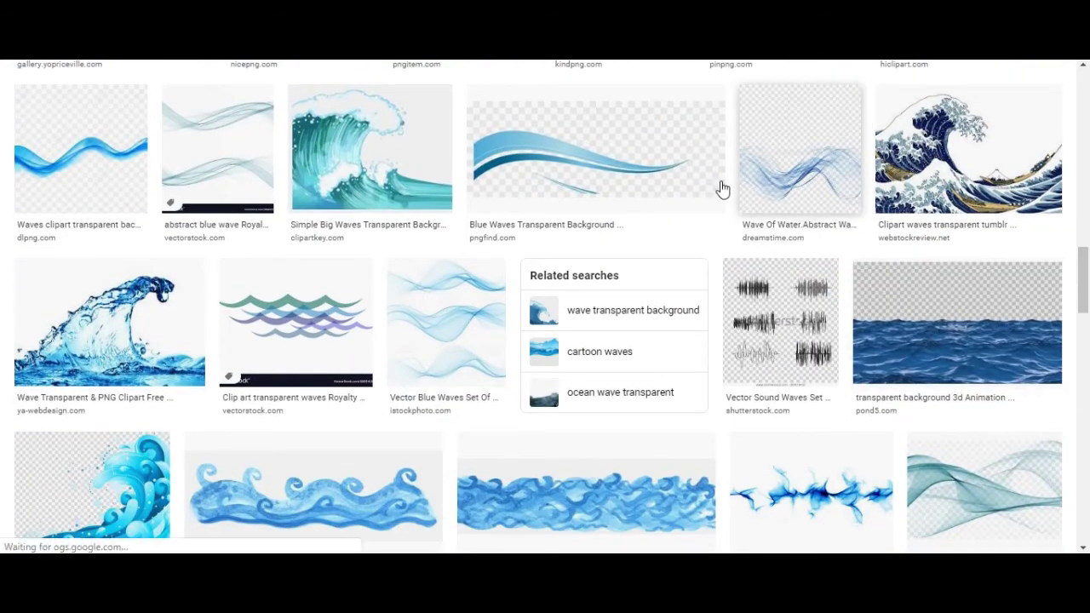
{"action": "left_click", "coordinate": [223, 185]}
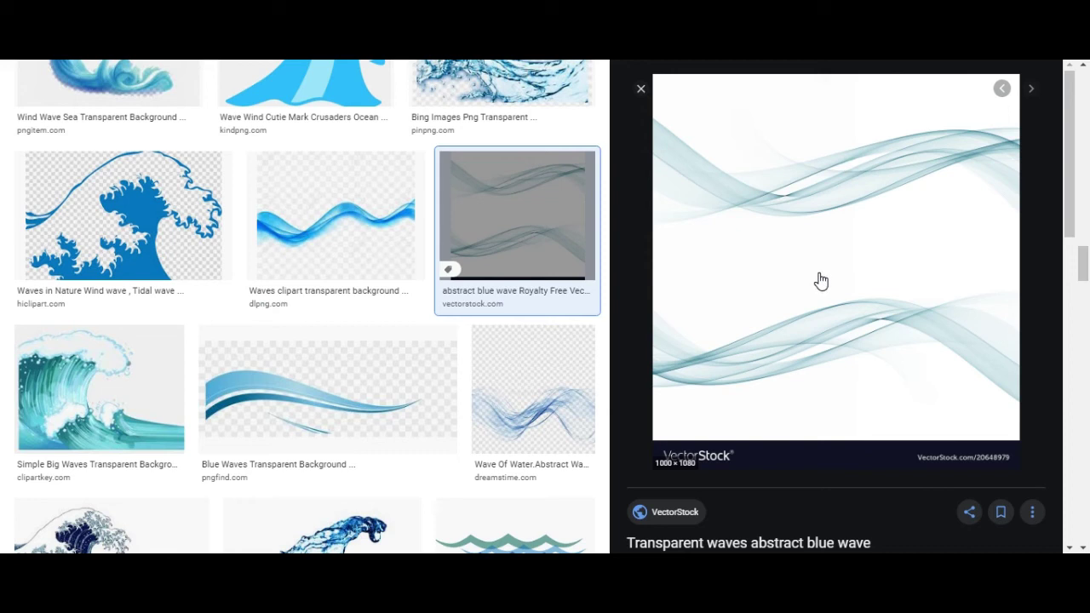
{"action": "left_click", "coordinate": [312, 185]}
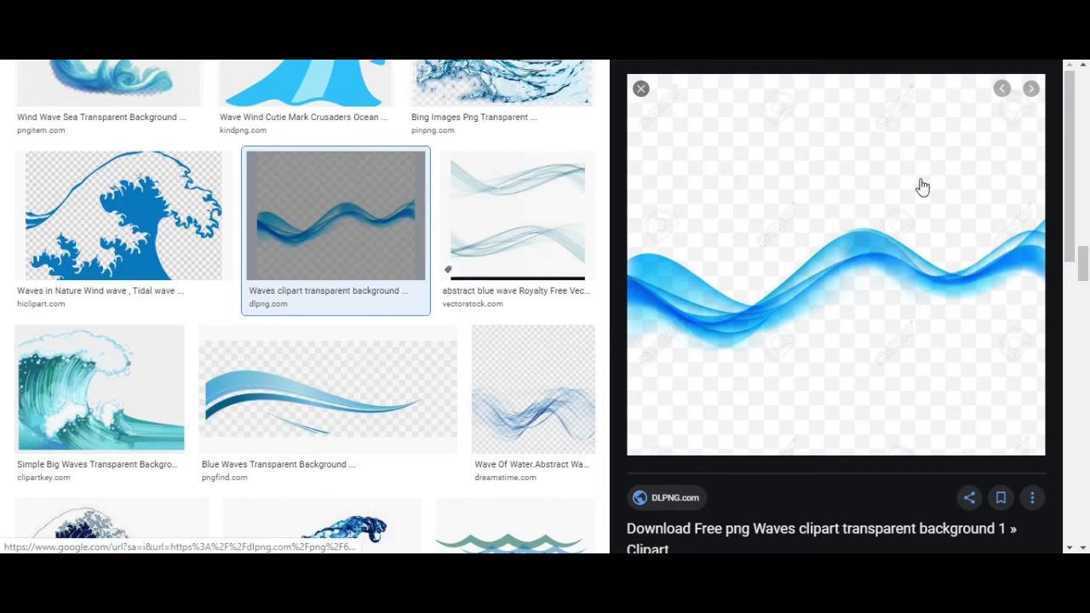
{"action": "left_click_drag", "start_coordinate": [1080, 254], "coordinate": [1084, 298]}
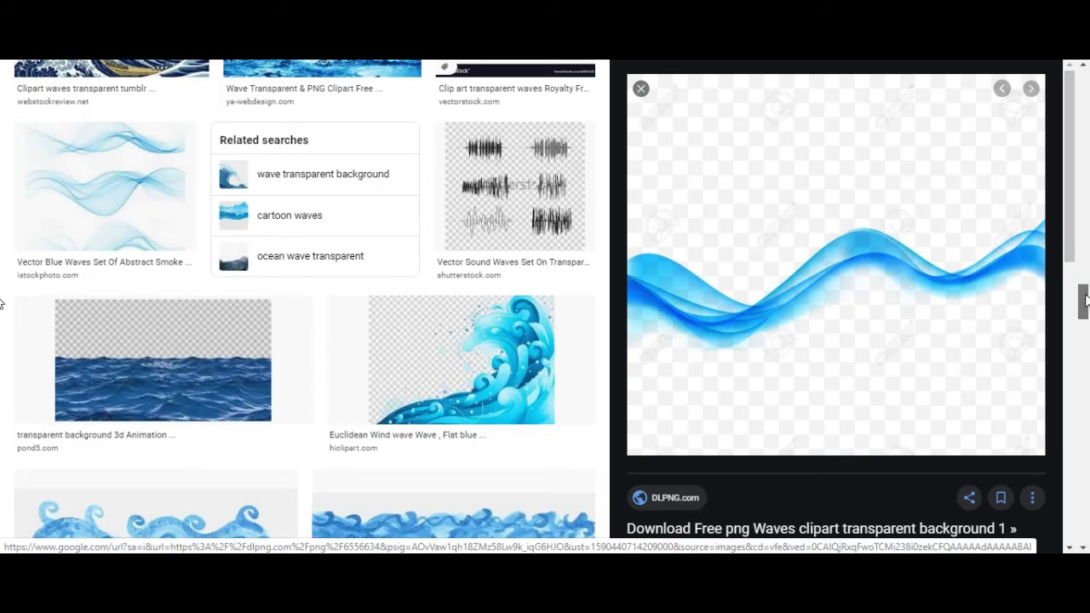
{"action": "left_click", "coordinate": [142, 164]}
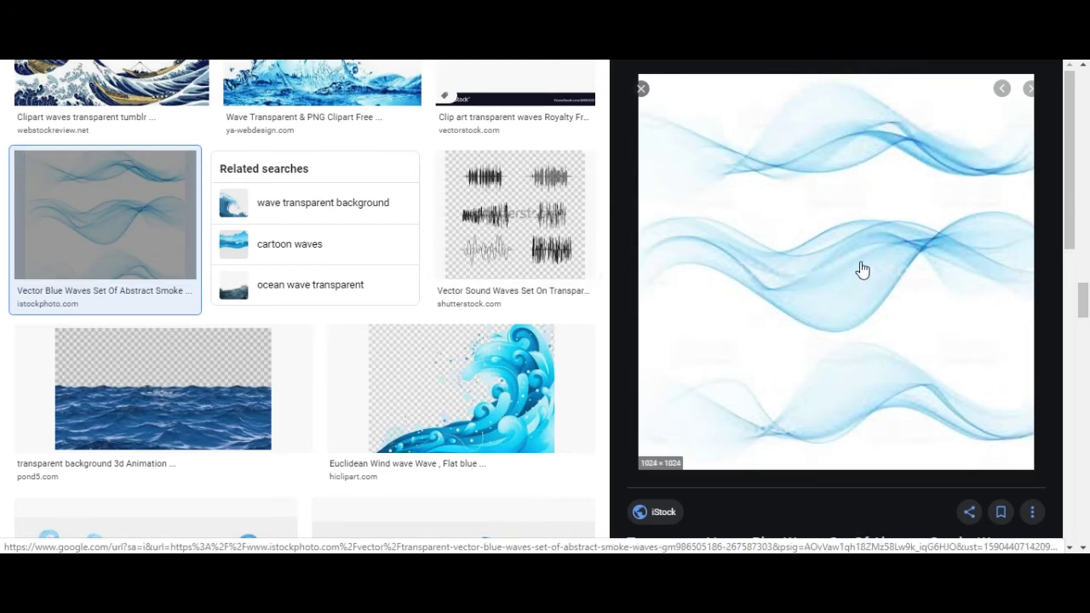
{"action": "left_click_drag", "start_coordinate": [1083, 299], "coordinate": [1085, 338]}
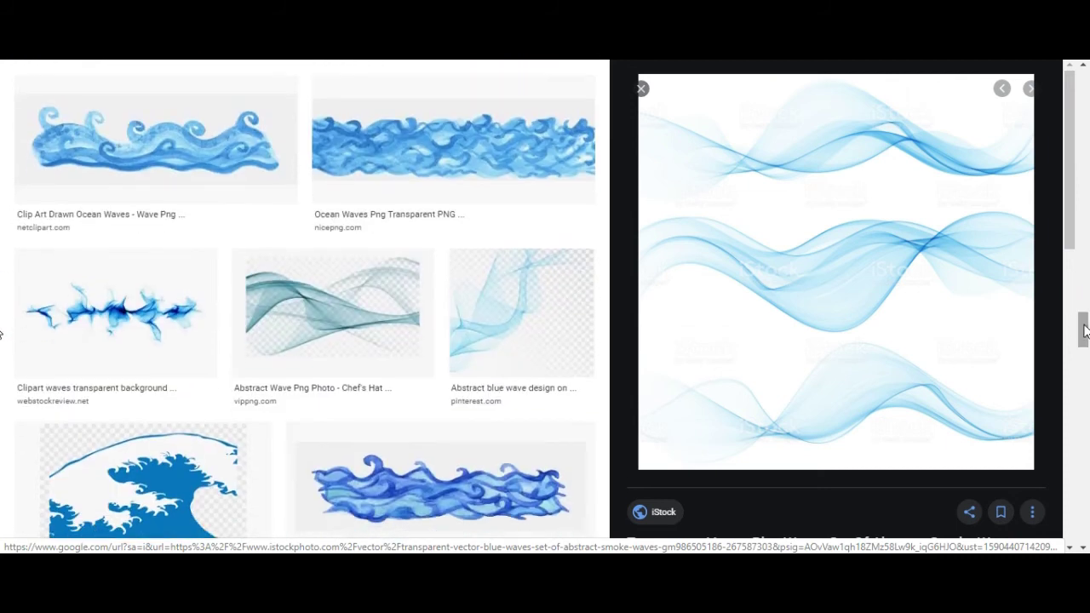
{"action": "left_click", "coordinate": [181, 303]}
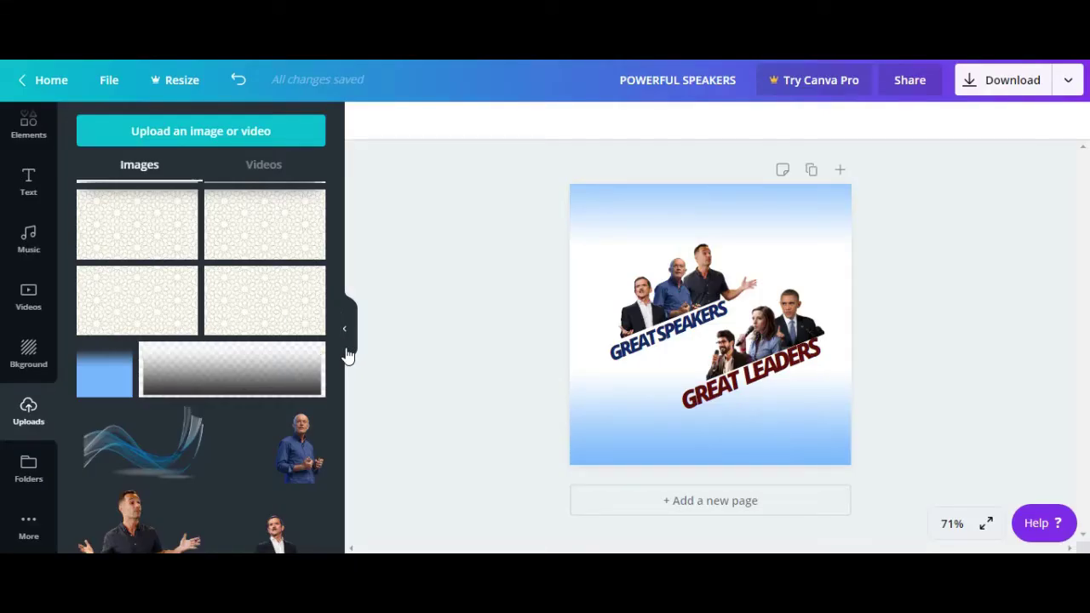
Step: Switch back to Canva, add the uploaded blue wave graphic and enlarge it over the page's upper-left area
{"action": "mouse_move", "coordinate": [141, 460]}
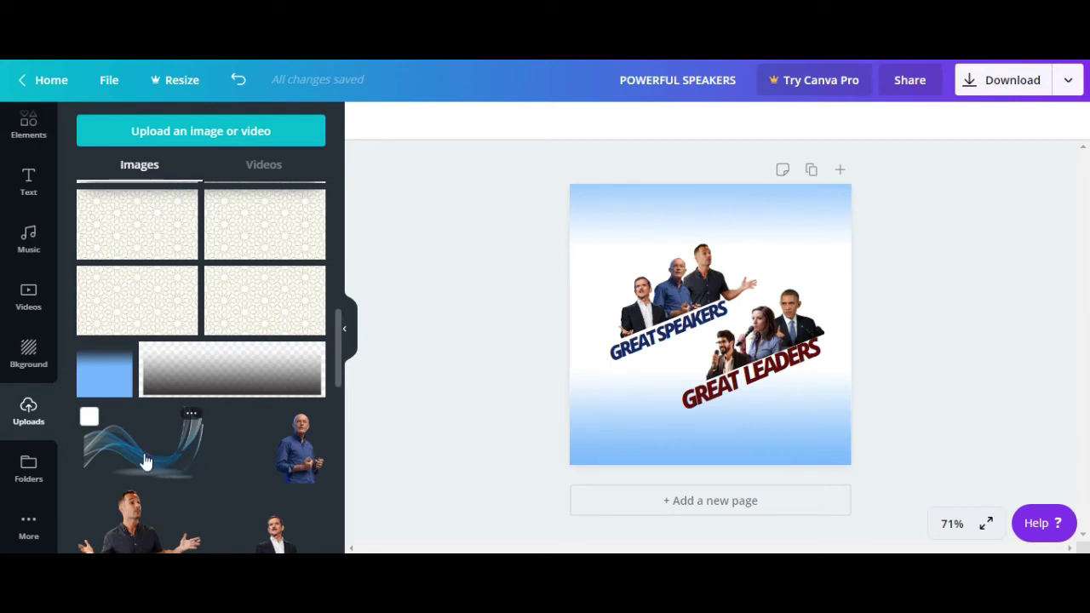
{"action": "left_click", "coordinate": [144, 460]}
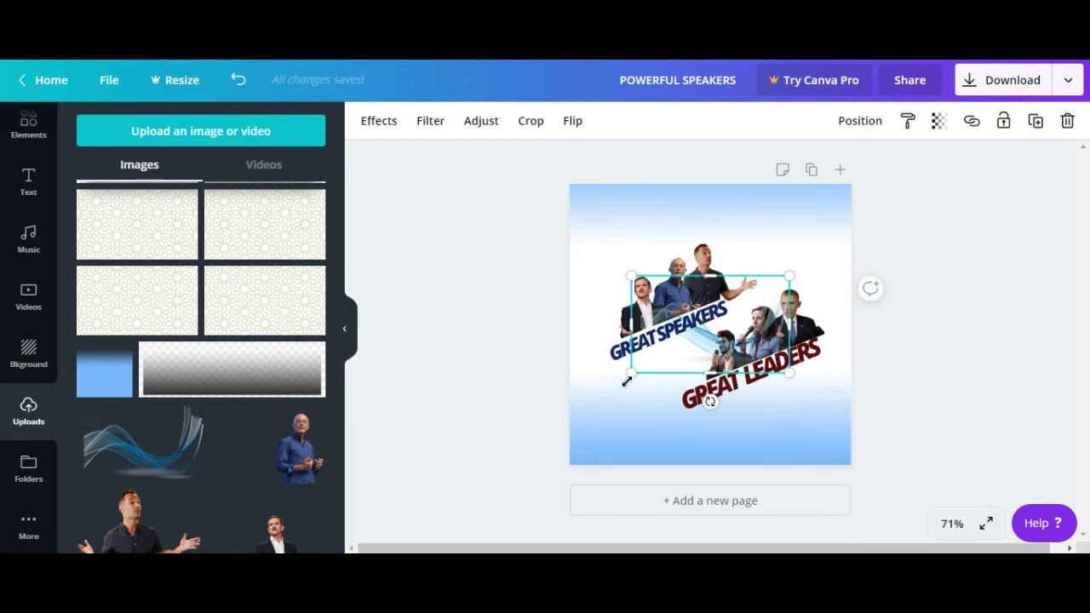
{"action": "left_click_drag", "start_coordinate": [627, 377], "coordinate": [402, 397]}
{"action": "left_click_drag", "start_coordinate": [623, 401], "coordinate": [613, 253]}
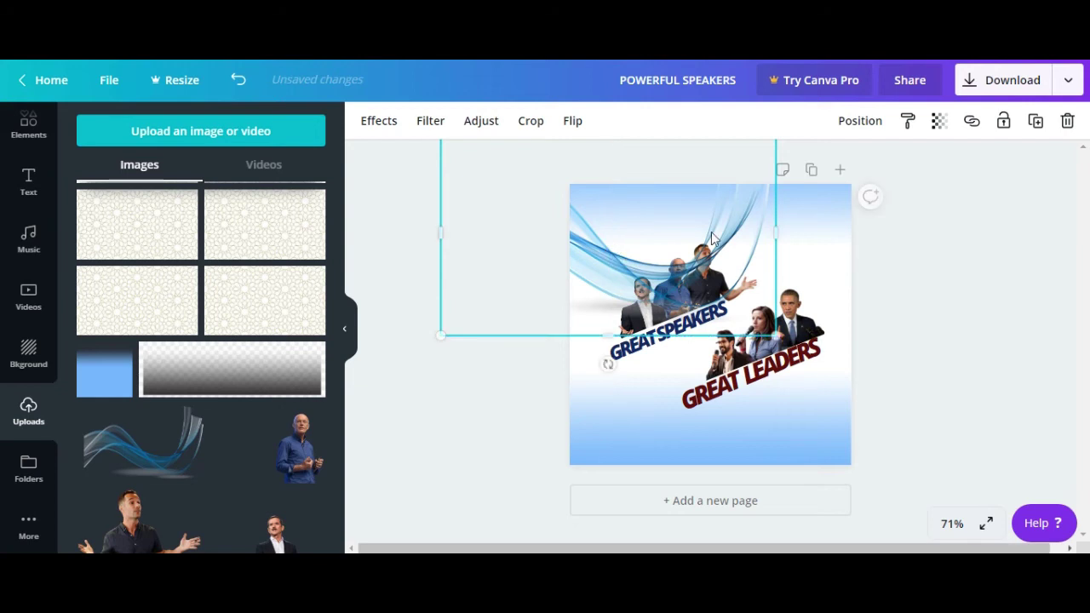
Step: Send the blue wave graphic to the back, behind the speaker group, and deselect it
{"action": "right_click", "coordinate": [731, 241]}
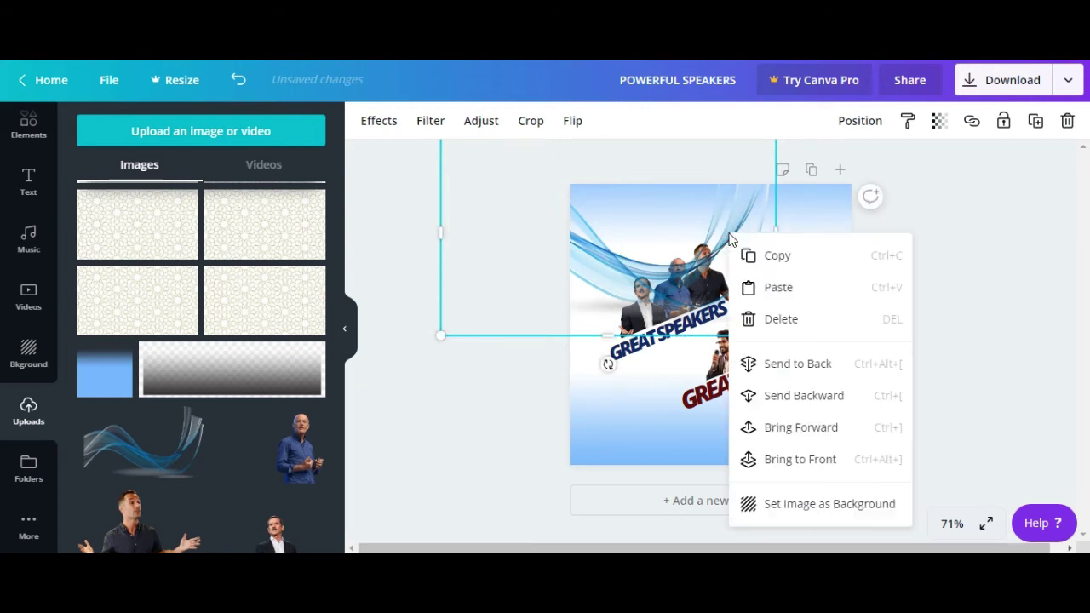
{"action": "left_click", "coordinate": [784, 367]}
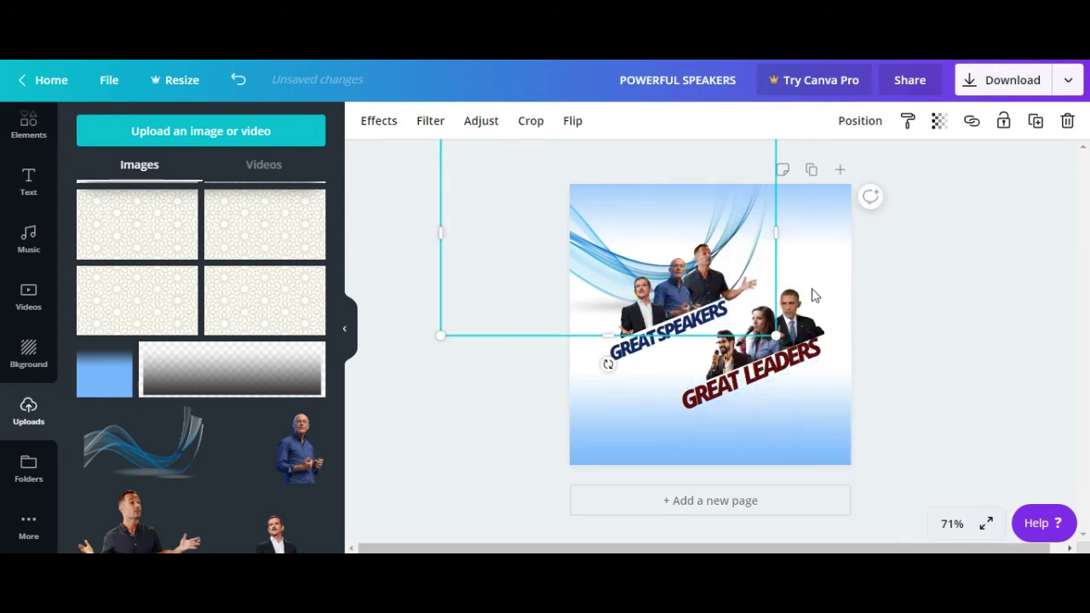
{"action": "left_click", "coordinate": [964, 308]}
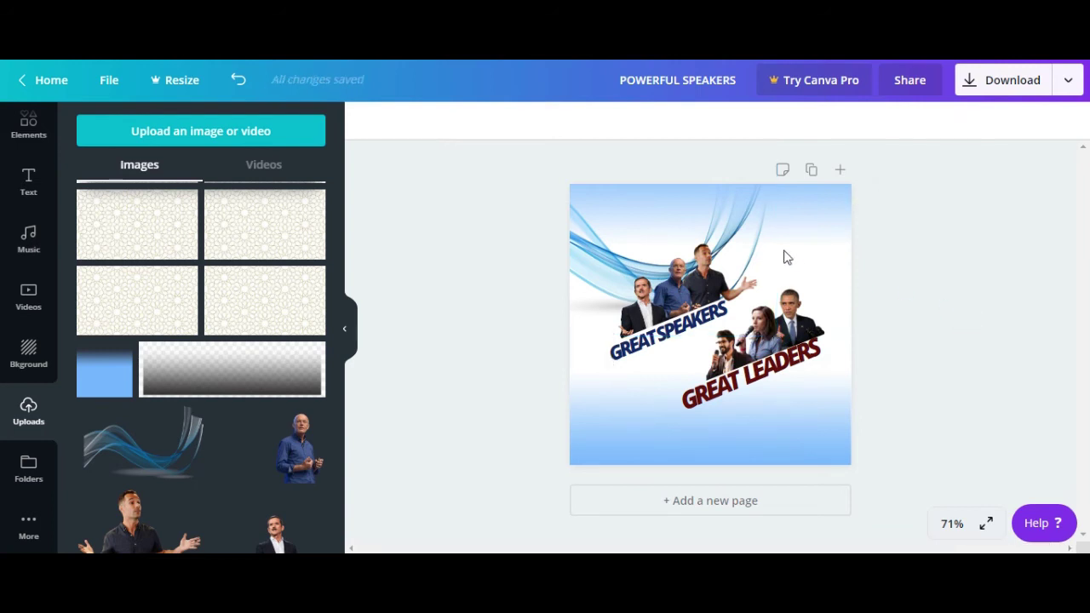
{"action": "left_click", "coordinate": [587, 230]}
{"action": "left_click", "coordinate": [597, 273]}
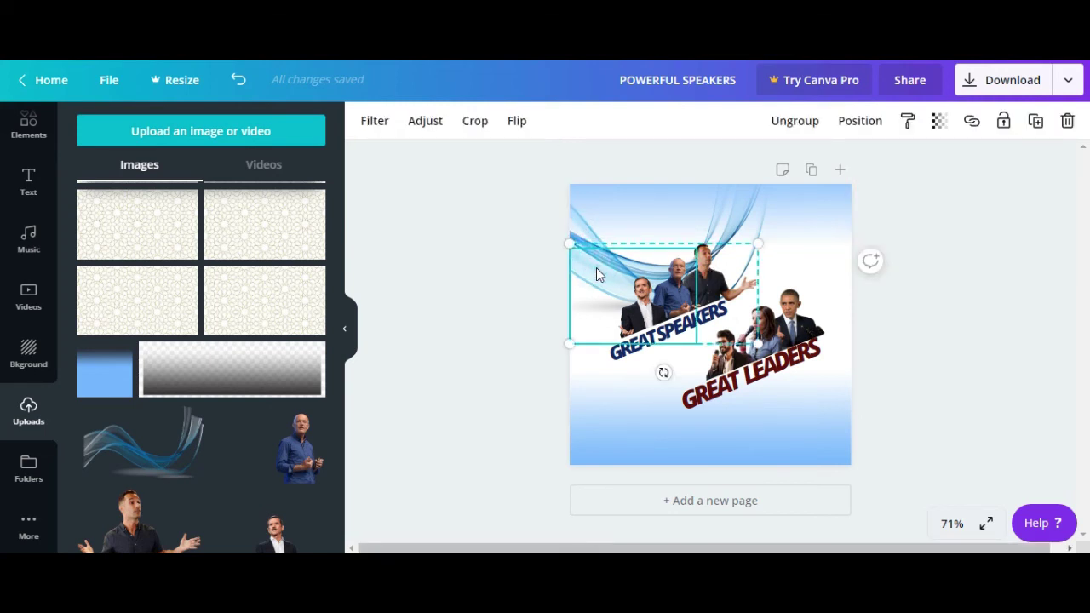
{"action": "left_click", "coordinate": [761, 219]}
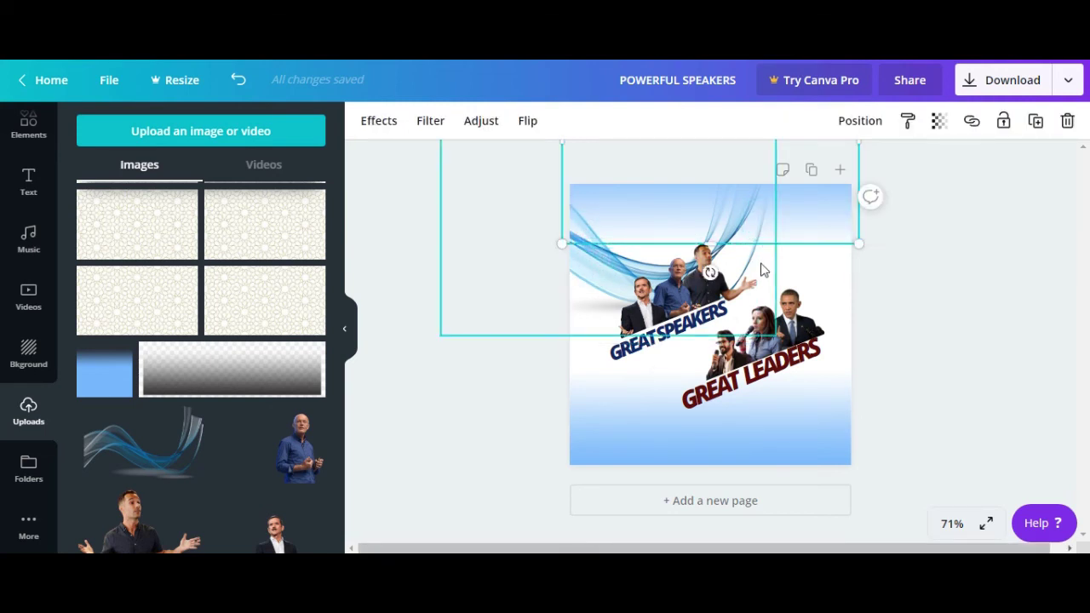
{"action": "left_click", "coordinate": [955, 290]}
Step: Add a second enlarged wave graphic, rotated nearly upside down, and position it over the lower group toward the page's right edge
{"action": "left_click", "coordinate": [170, 445]}
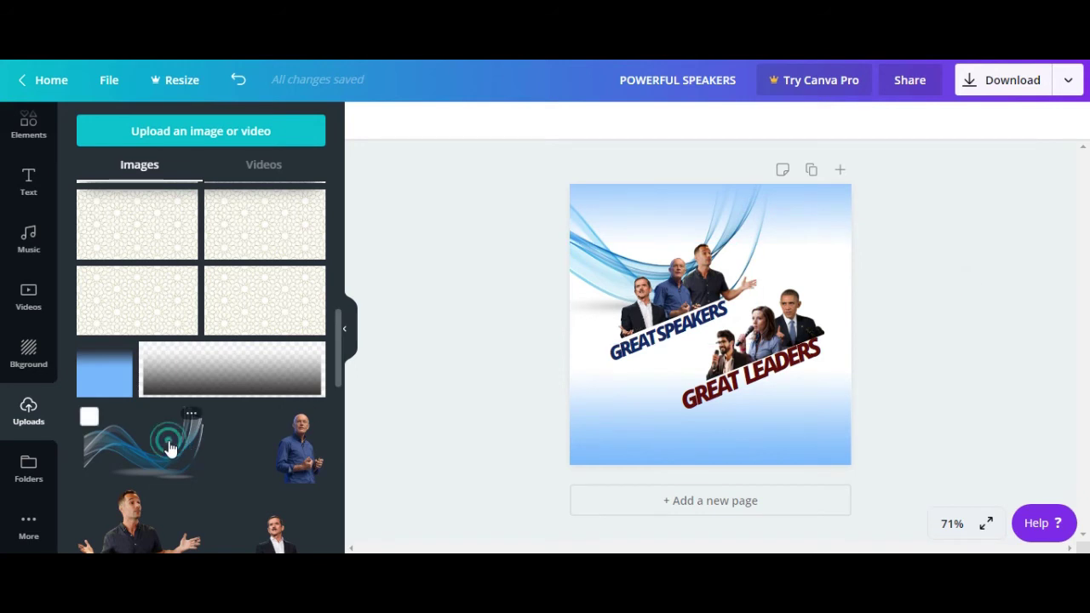
{"action": "left_click_drag", "start_coordinate": [693, 346], "coordinate": [669, 330]}
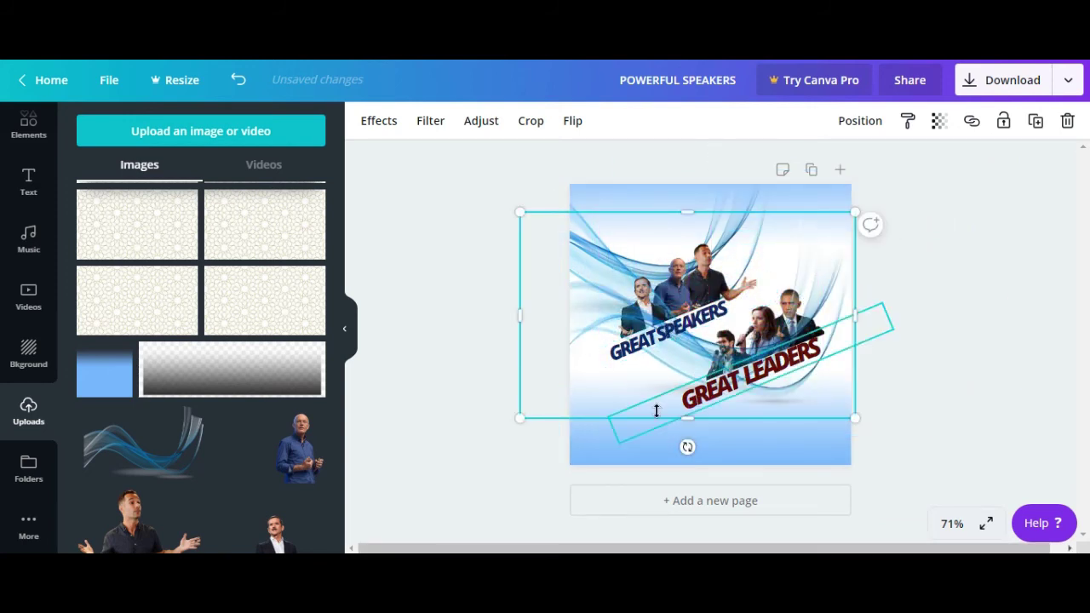
{"action": "left_click_drag", "start_coordinate": [686, 447], "coordinate": [686, 268]}
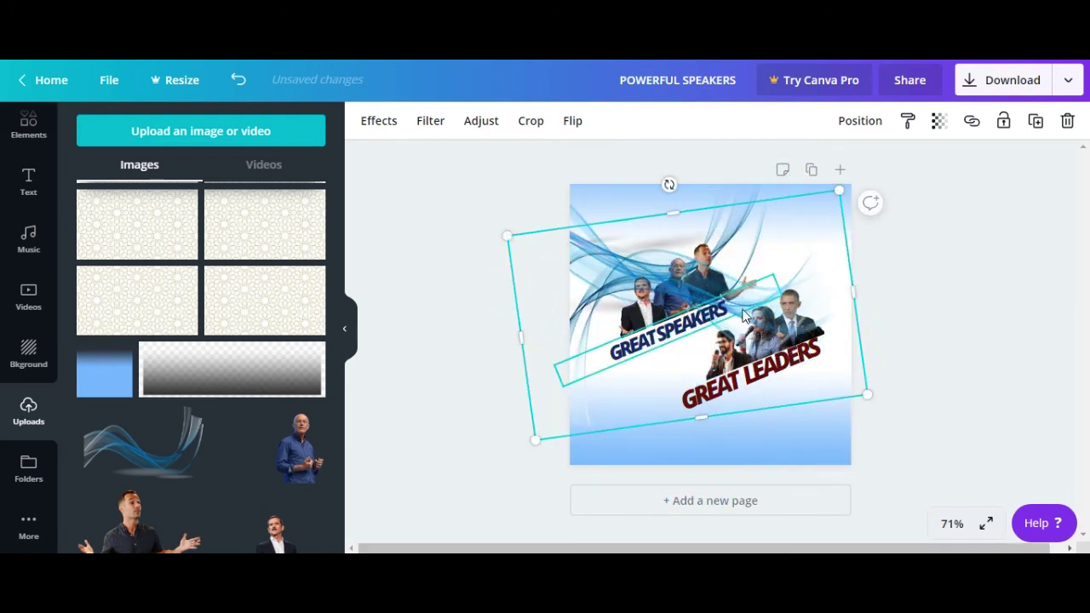
{"action": "left_click_drag", "start_coordinate": [796, 283], "coordinate": [935, 305]}
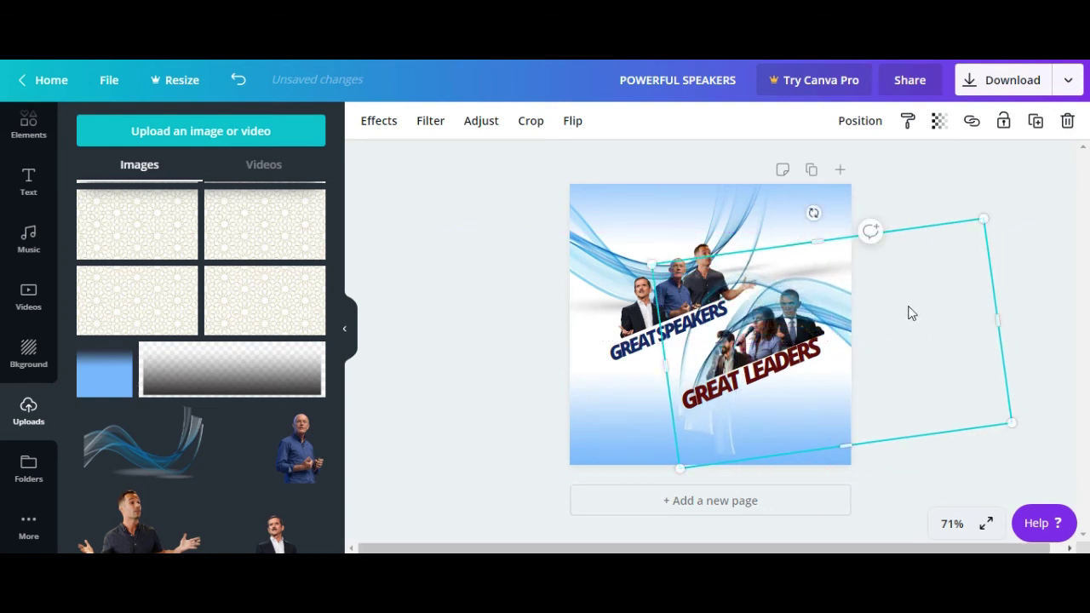
Step: Send the second wave graphic to the back and nudge it behind the GREAT LEADERS group, toward the page's right edge
{"action": "right_click", "coordinate": [841, 320]}
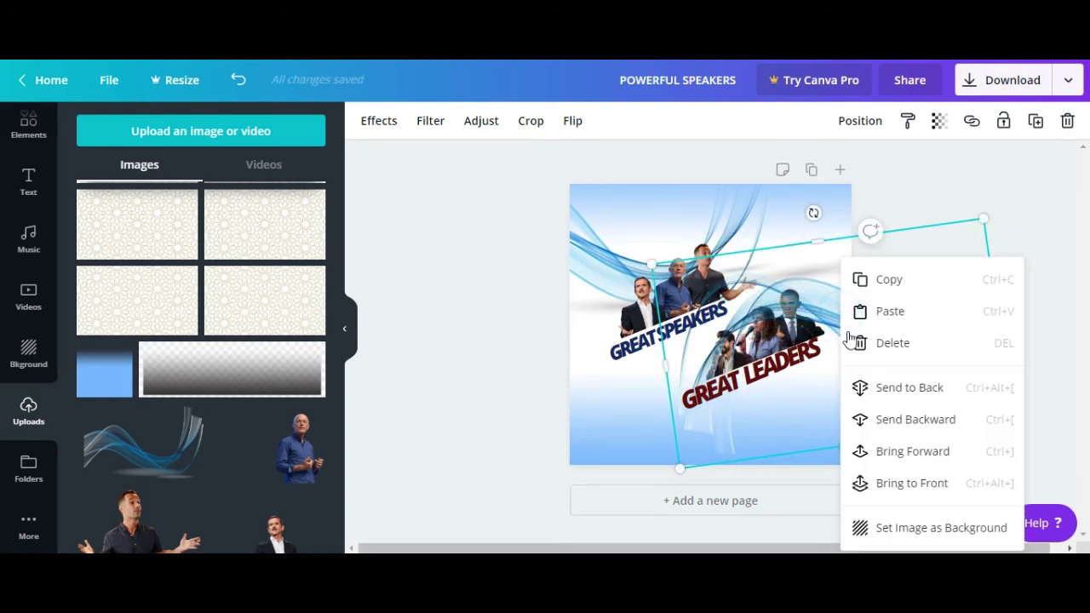
{"action": "left_click", "coordinate": [904, 391]}
{"action": "key", "text": "shift+Right"}
{"action": "key", "text": "shift+Right"}
{"action": "key", "text": "shift+Right"}
{"action": "key", "text": "shift+Right"}
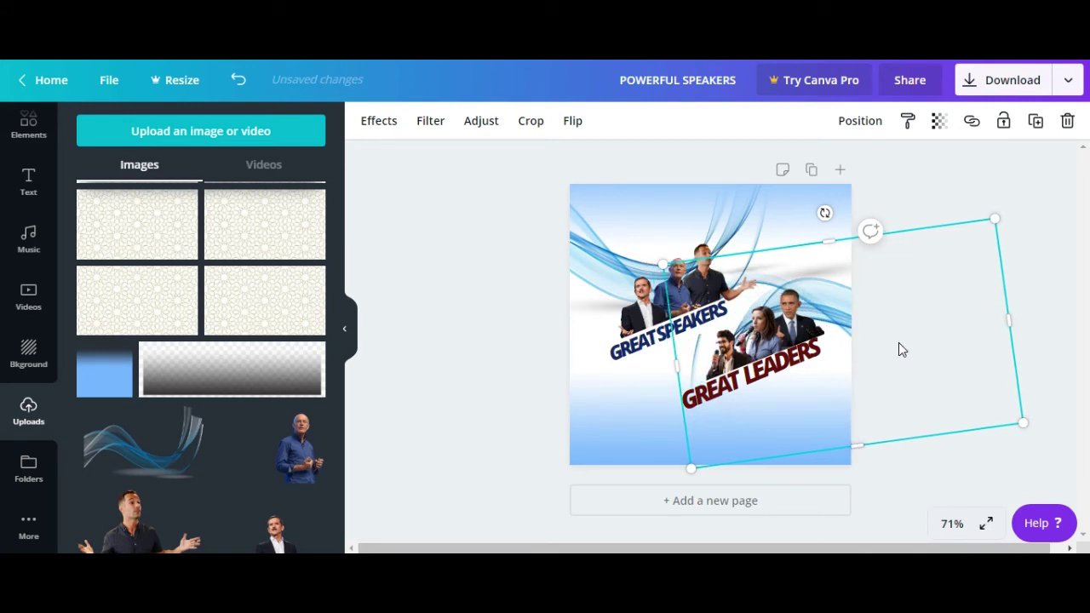
{"action": "key", "text": "shift+Down"}
{"action": "key", "text": "shift+Down"}
{"action": "key", "text": "shift+Left"}
{"action": "key", "text": "shift+Left"}
{"action": "key", "text": "shift+Left"}
{"action": "key", "text": "shift+Left"}
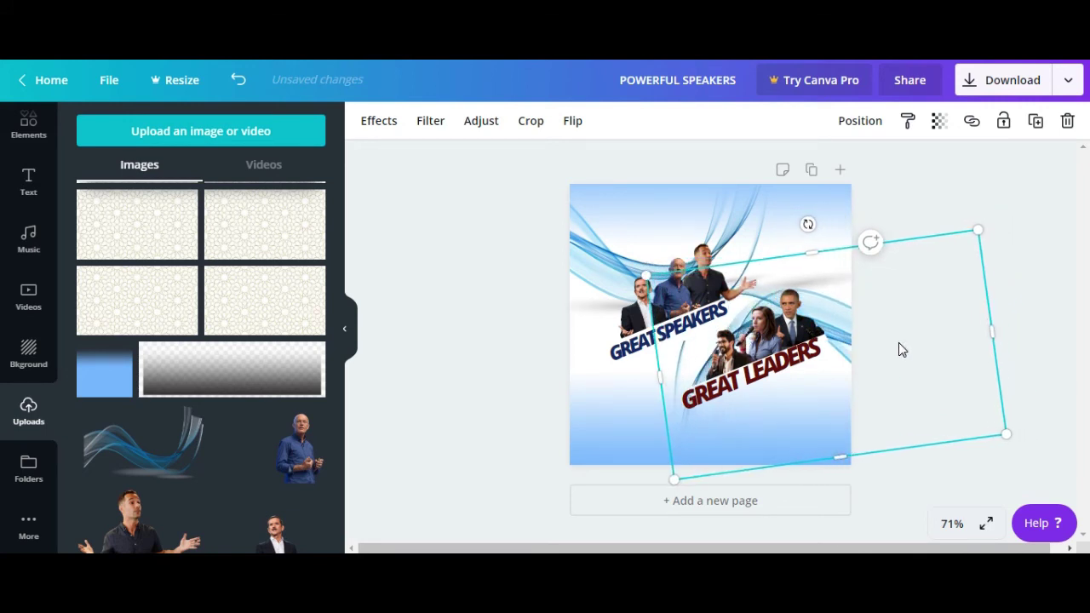
{"action": "key", "text": "shift+Left"}
{"action": "key", "text": "shift+Down"}
{"action": "key", "text": "shift+Left"}
{"action": "key", "text": "shift+Down"}
{"action": "key", "text": "shift+Down"}
{"action": "key", "text": "shift+Down"}
{"action": "key", "text": "shift+Down"}
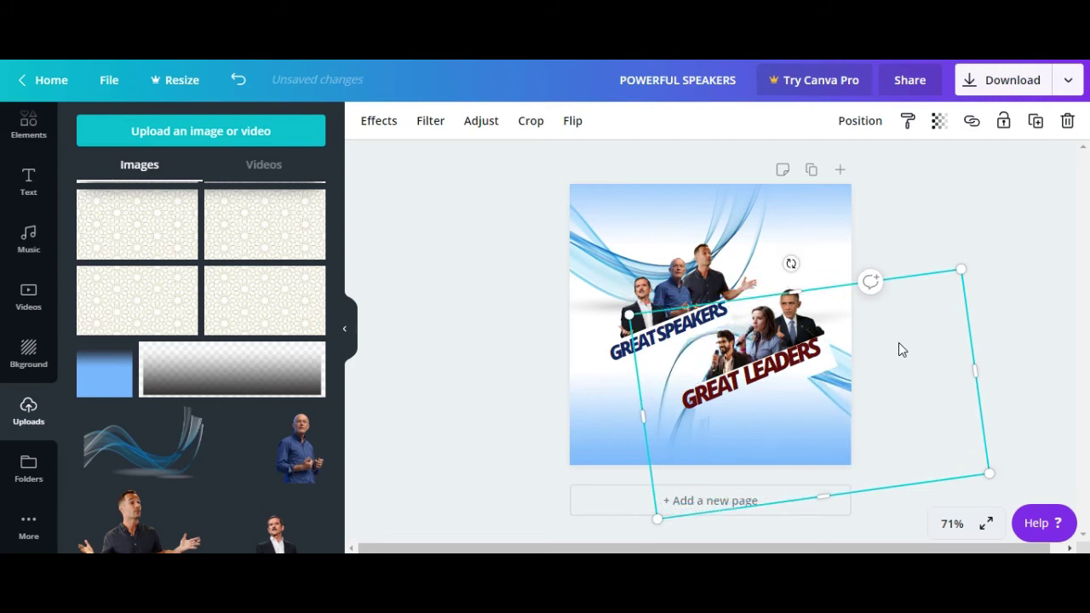
{"action": "key", "text": "shift+Right"}
{"action": "key", "text": "shift+Right"}
{"action": "key", "text": "shift+Right"}
{"action": "key", "text": "shift+Right"}
{"action": "key", "text": "shift+Up"}
{"action": "key", "text": "shift+Up"}
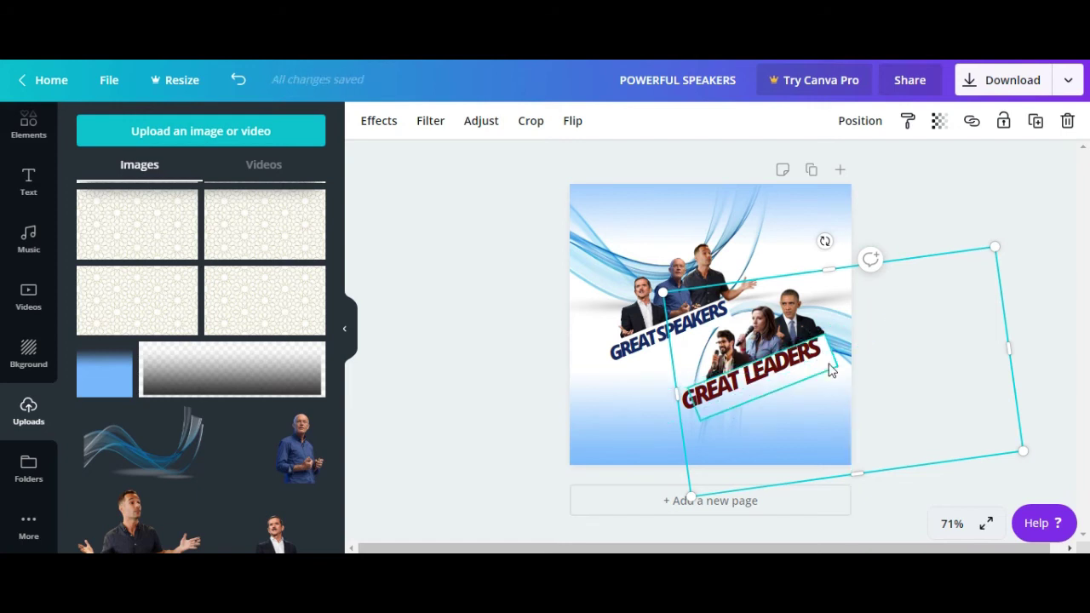
Step: Slightly adjust the height of the white strip behind the GREAT LEADERS heading and deselect it
{"action": "left_click", "coordinate": [833, 376]}
{"action": "left_click_drag", "start_coordinate": [771, 389], "coordinate": [769, 397]}
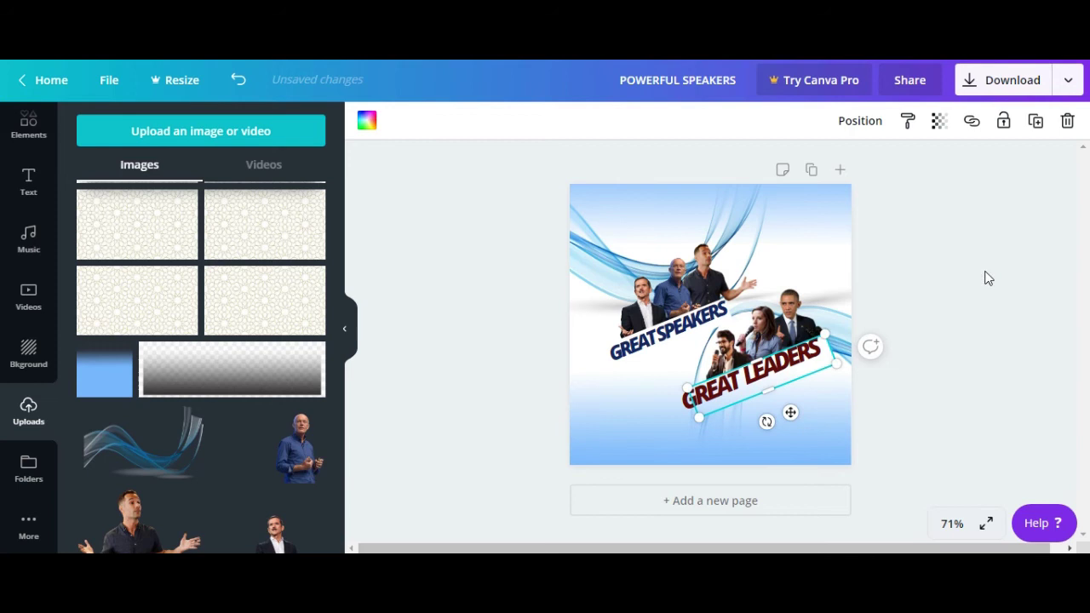
{"action": "left_click", "coordinate": [986, 235]}
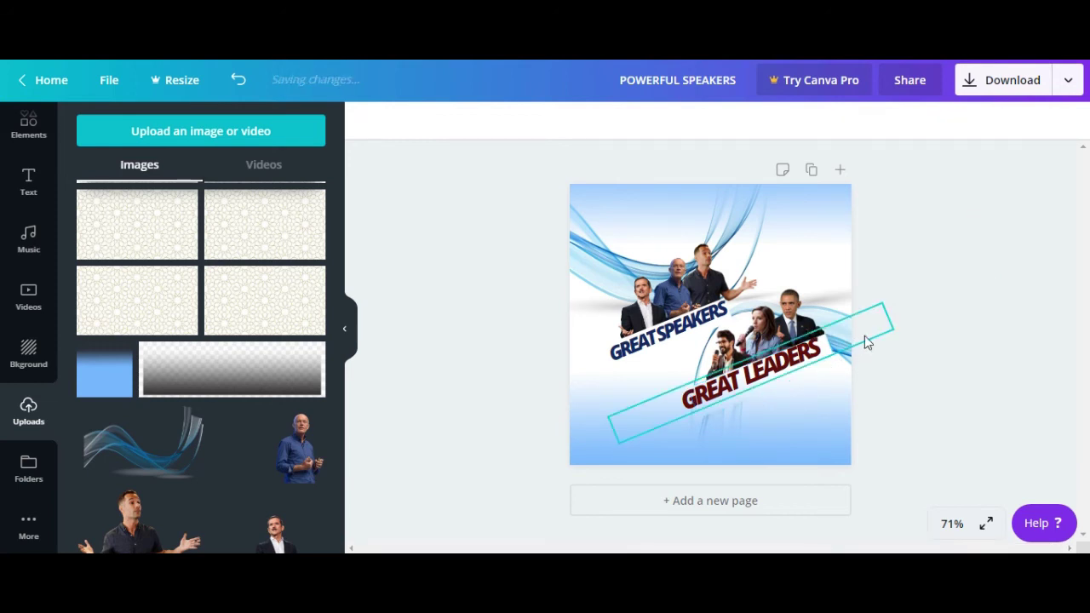
{"action": "left_click", "coordinate": [828, 300]}
{"action": "left_click", "coordinate": [888, 378]}
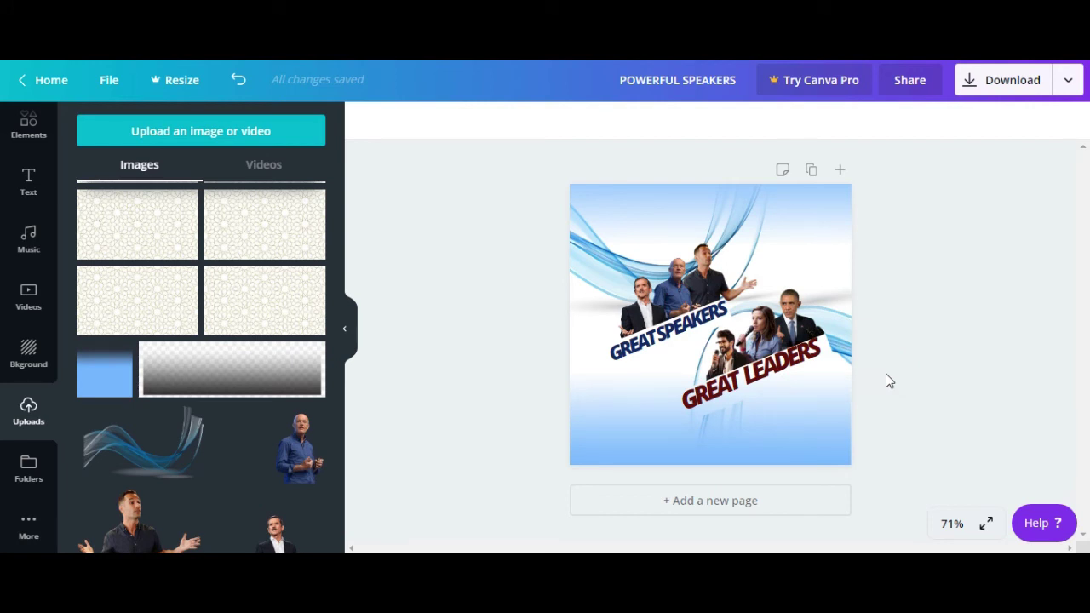
Step: Duplicate the GREAT LEADERS heading, place the copy just below it, and replace its text with "1.6.2020 / 8 PM"
{"action": "left_click", "coordinate": [758, 379]}
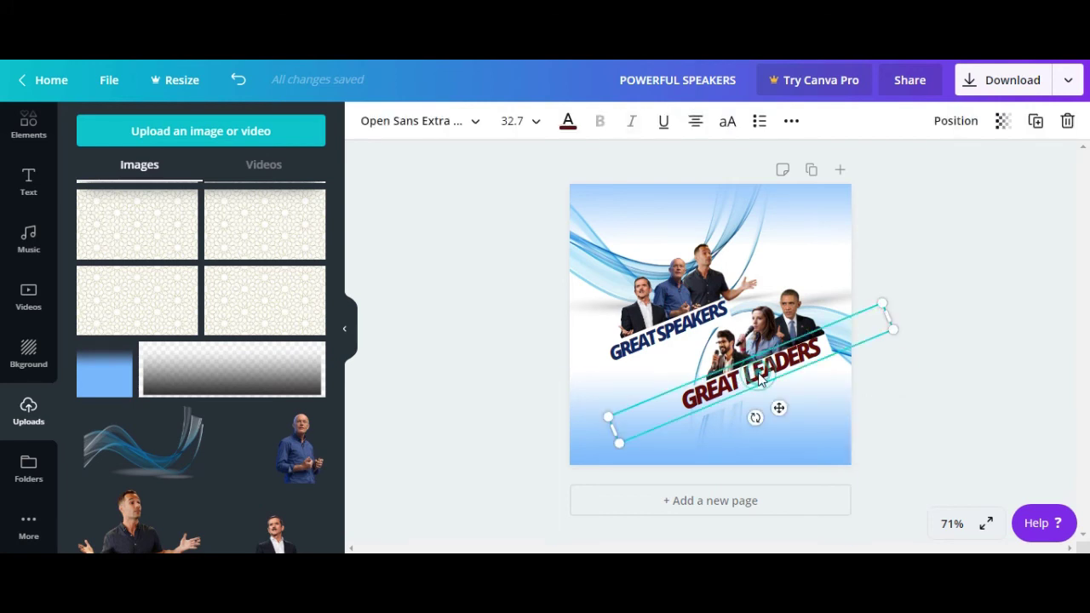
{"action": "key", "text": "ctrl+d"}
{"action": "left_click_drag", "start_coordinate": [772, 388], "coordinate": [749, 405]}
{"action": "double_click", "coordinate": [748, 404]}
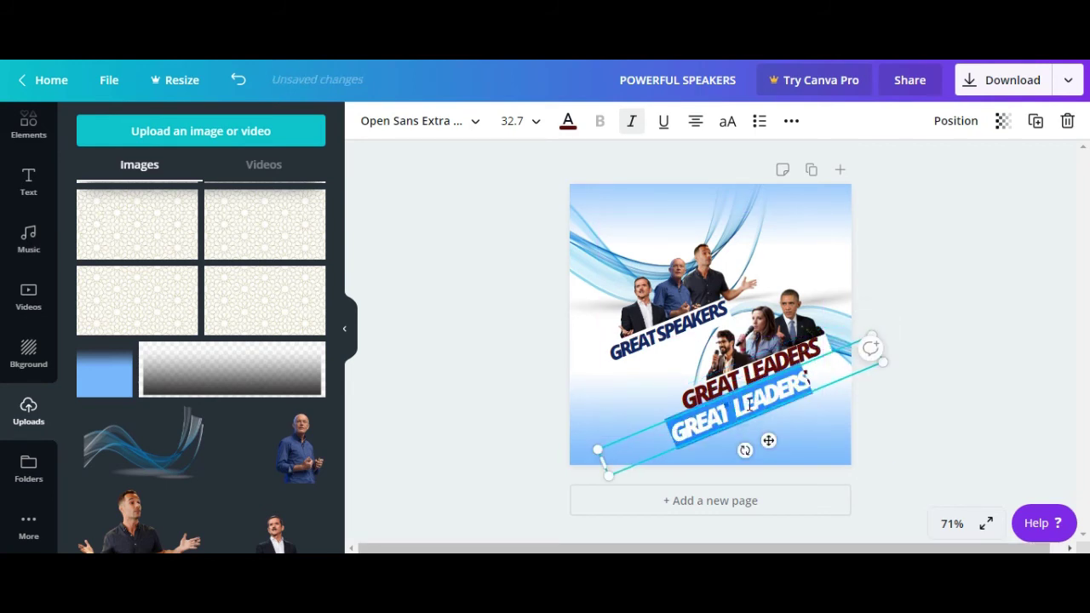
{"action": "type", "text": "1.6.2020 / 8 pm"}
{"action": "key", "text": "BackSpace"}
{"action": "key", "text": "BackSpace"}
{"action": "type", "text": "PM"}
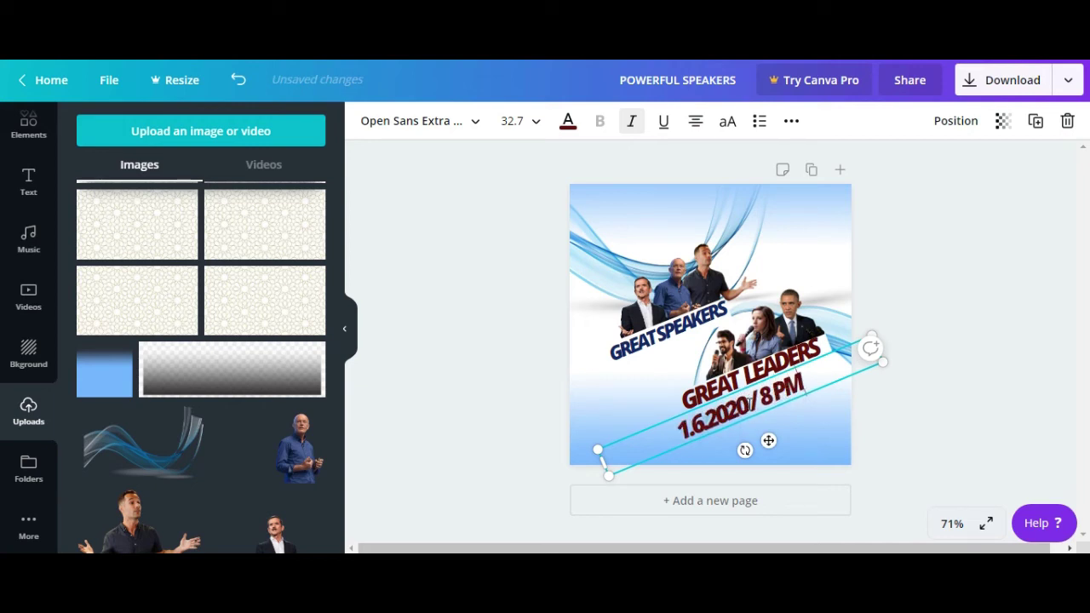
Step: Color the date line dark charcoal from the photo colors and shrink it to about size 16.6
{"action": "triple_click", "coordinate": [748, 405]}
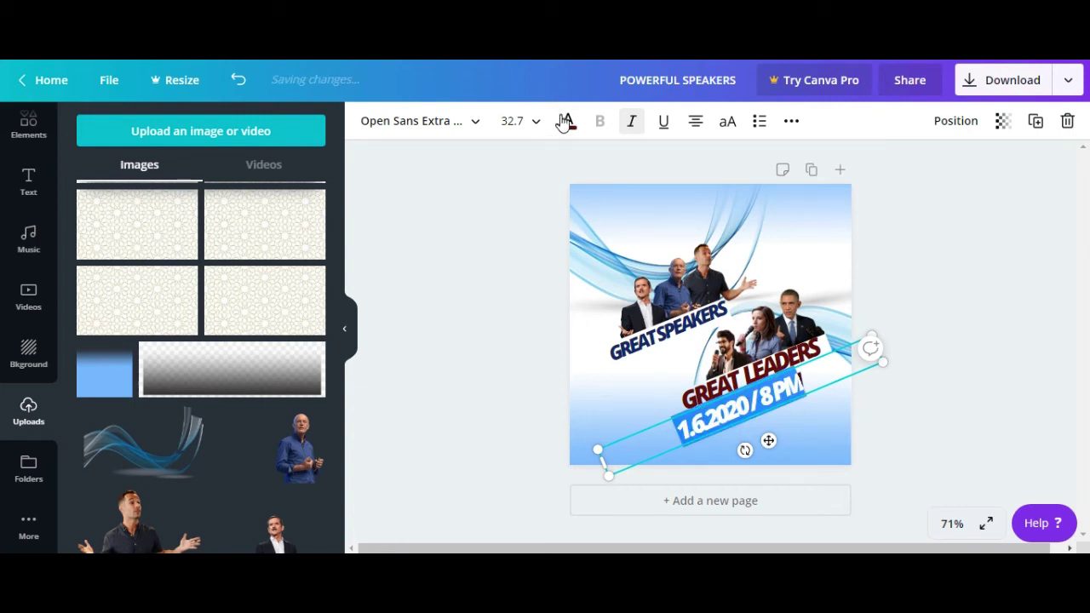
{"action": "left_click", "coordinate": [565, 121]}
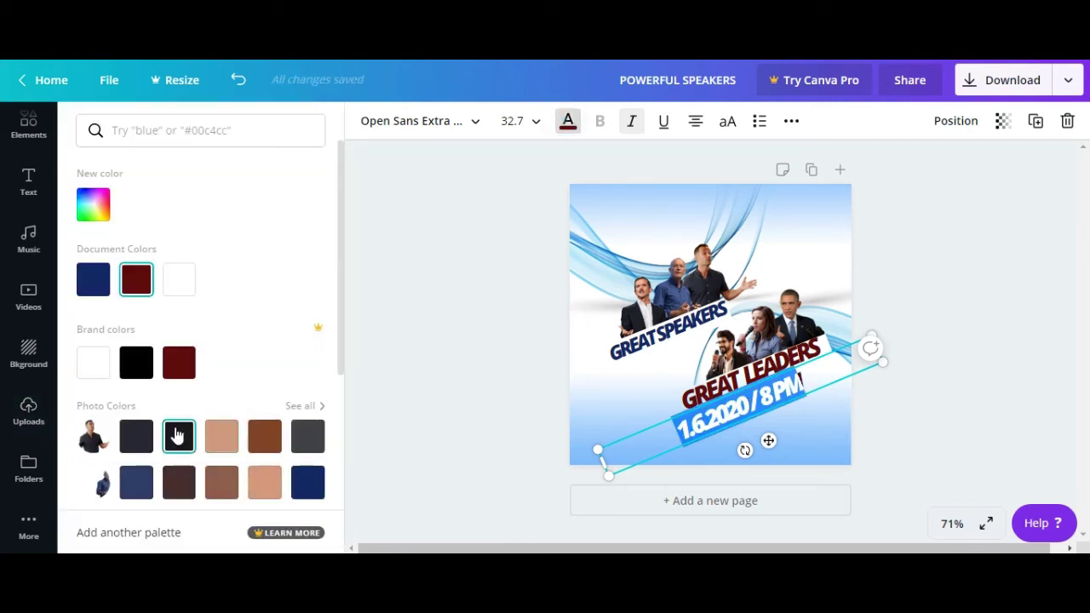
{"action": "left_click", "coordinate": [136, 436]}
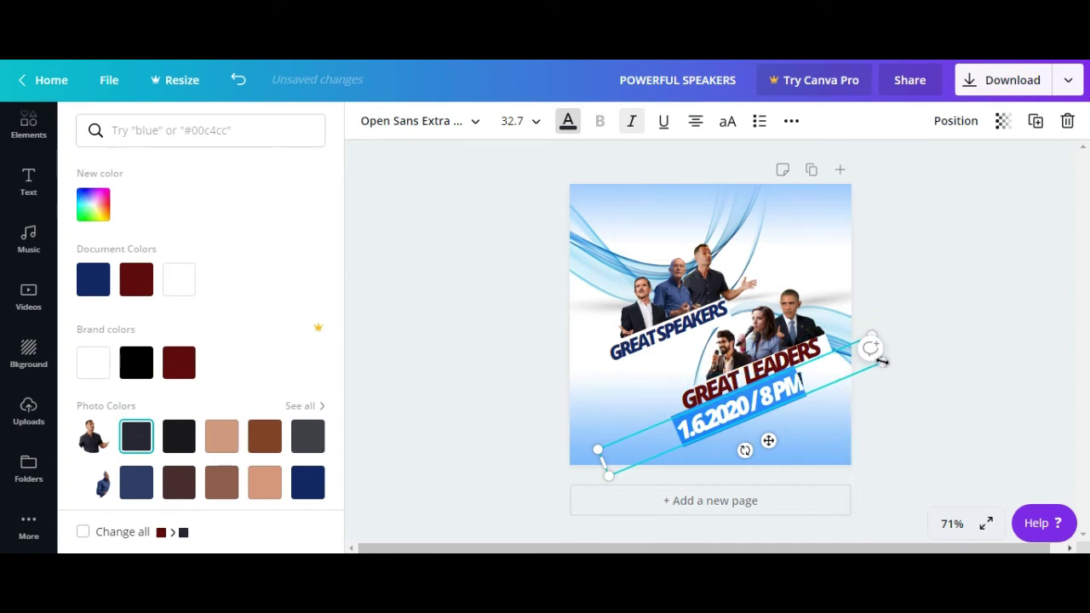
{"action": "left_click_drag", "start_coordinate": [848, 364], "coordinate": [750, 414]}
{"action": "left_click", "coordinate": [991, 339]}
{"action": "left_click", "coordinate": [957, 286]}
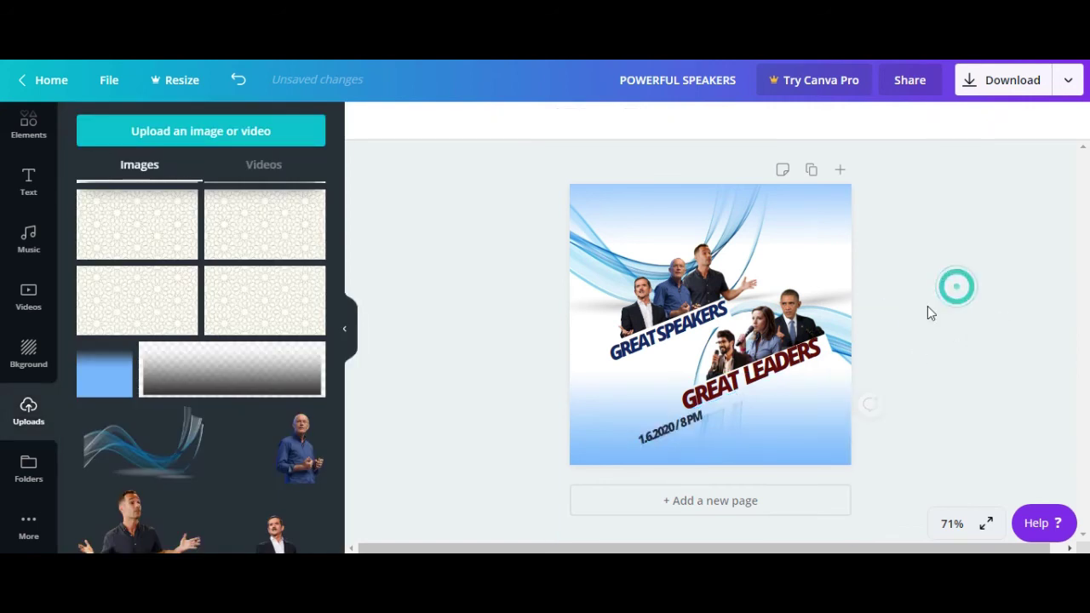
Step: Extend the date line to read "1.6.2020 / 8 PM / KUWAIT" and place it directly under the GREAT LEADERS heading
{"action": "left_click_drag", "start_coordinate": [709, 423], "coordinate": [747, 396]}
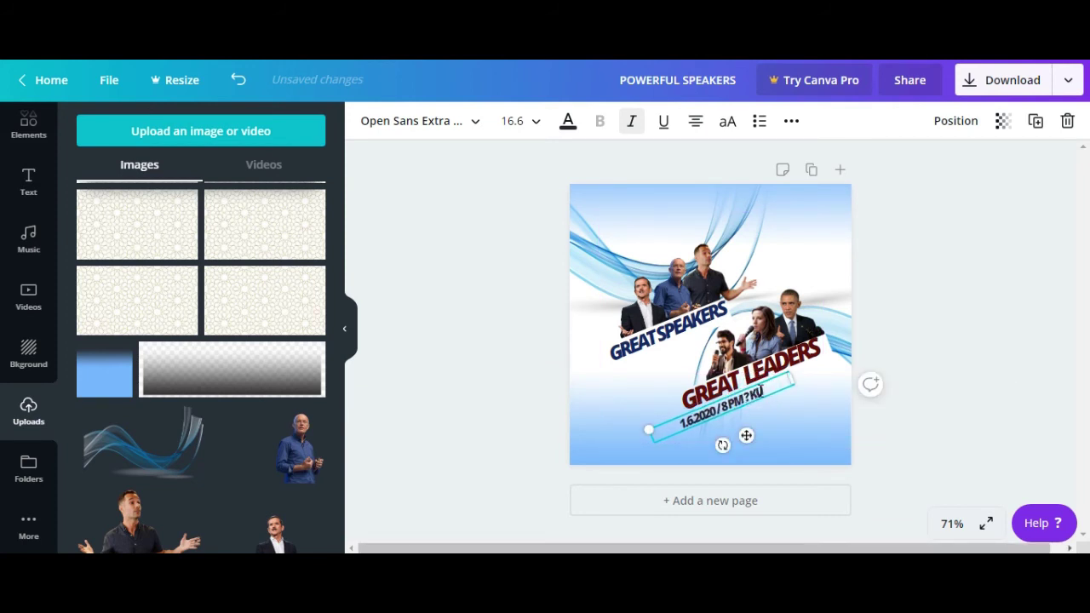
{"action": "type", "text": "/ KUWAI"}
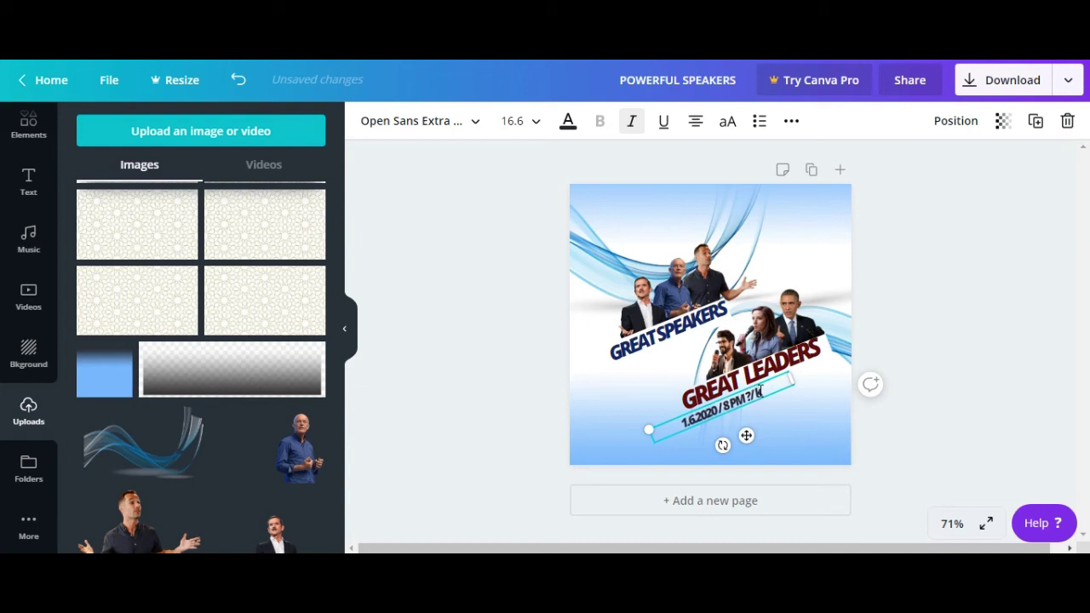
{"action": "key", "text": "BackSpace"}
{"action": "key", "text": "BackSpace"}
{"action": "key", "text": "BackSpace"}
{"action": "key", "text": "BackSpace"}
{"action": "key", "text": "BackSpace"}
{"action": "type", "text": "kuwait"}
{"action": "key", "text": "BackSpace"}
{"action": "key", "text": "BackSpace"}
{"action": "key", "text": "BackSpace"}
{"action": "key", "text": "BackSpace"}
{"action": "key", "text": "BackSpace"}
{"action": "key", "text": "BackSpace"}
{"action": "type", "text": "KUWAIT"}
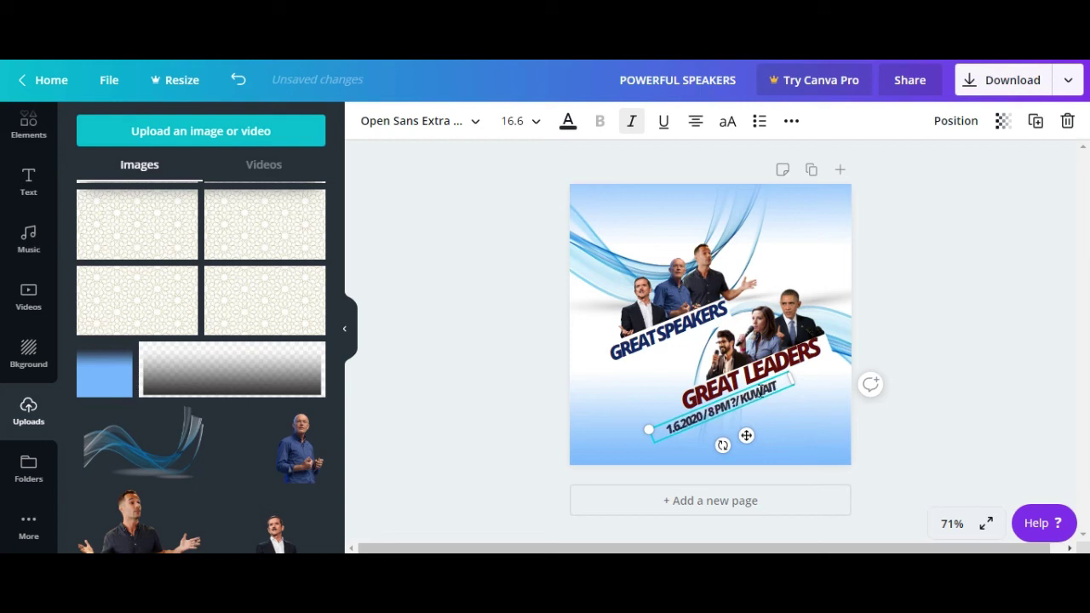
{"action": "key", "text": "BackSpace"}
{"action": "left_click_drag", "start_coordinate": [746, 431], "coordinate": [794, 413]}
{"action": "left_click", "coordinate": [926, 300]}
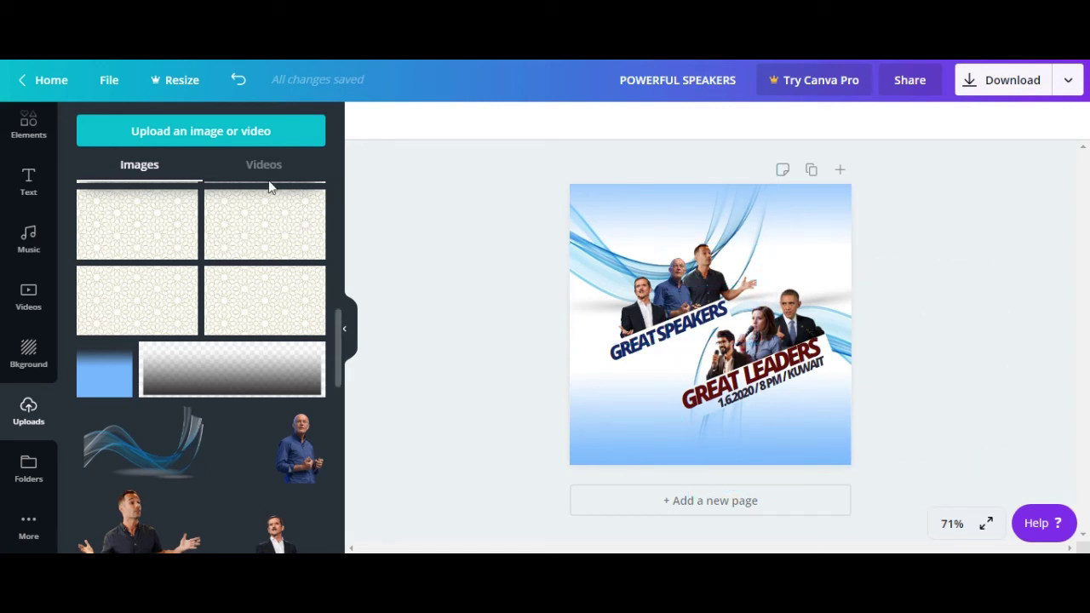
Step: Leave this design and create a new blank design with custom dimensions of 500 × 500 px
{"action": "left_click", "coordinate": [49, 85]}
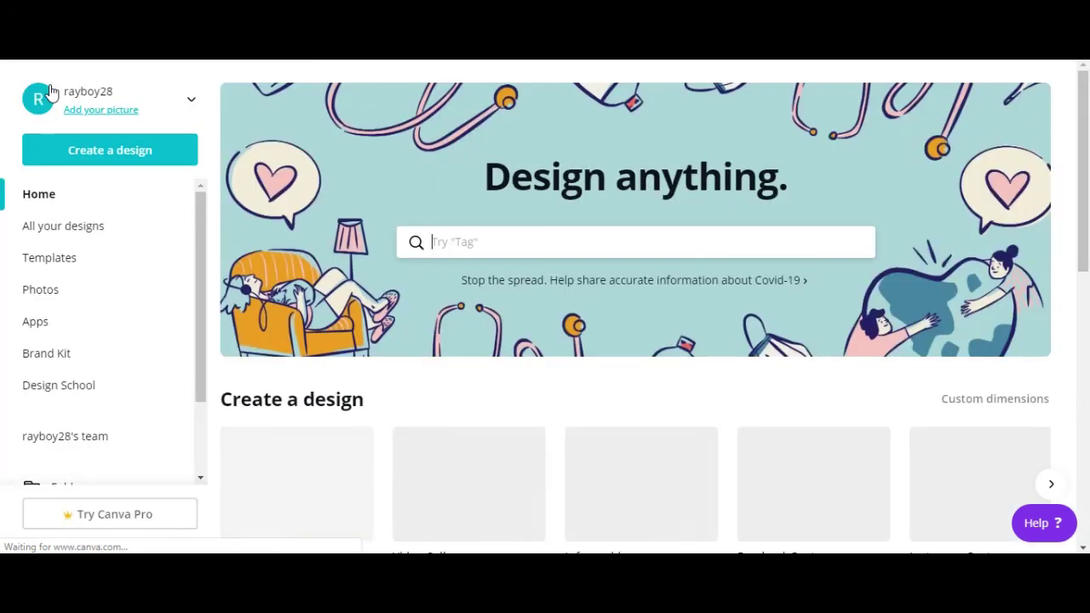
{"action": "left_click", "coordinate": [96, 146]}
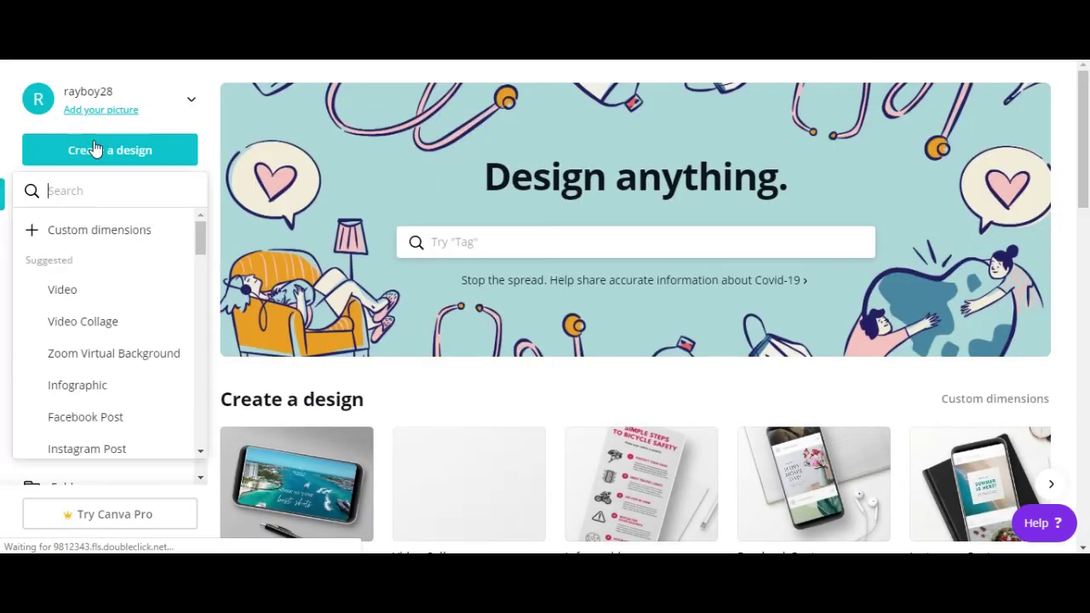
{"action": "left_click", "coordinate": [98, 226]}
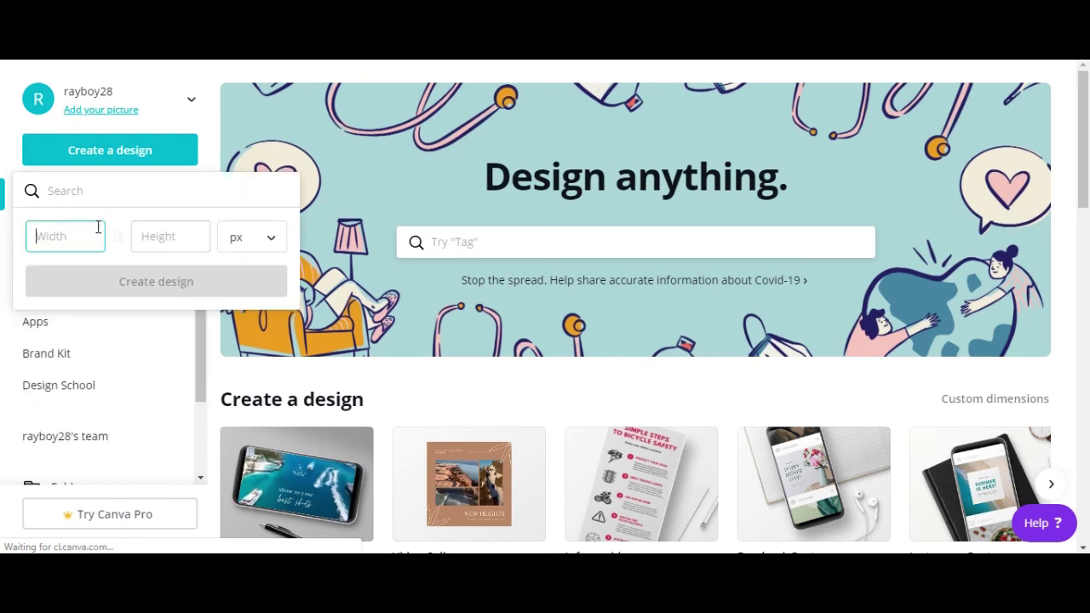
{"action": "type", "text": "500"}
{"action": "key", "text": "Tab"}
{"action": "type", "text": "500"}
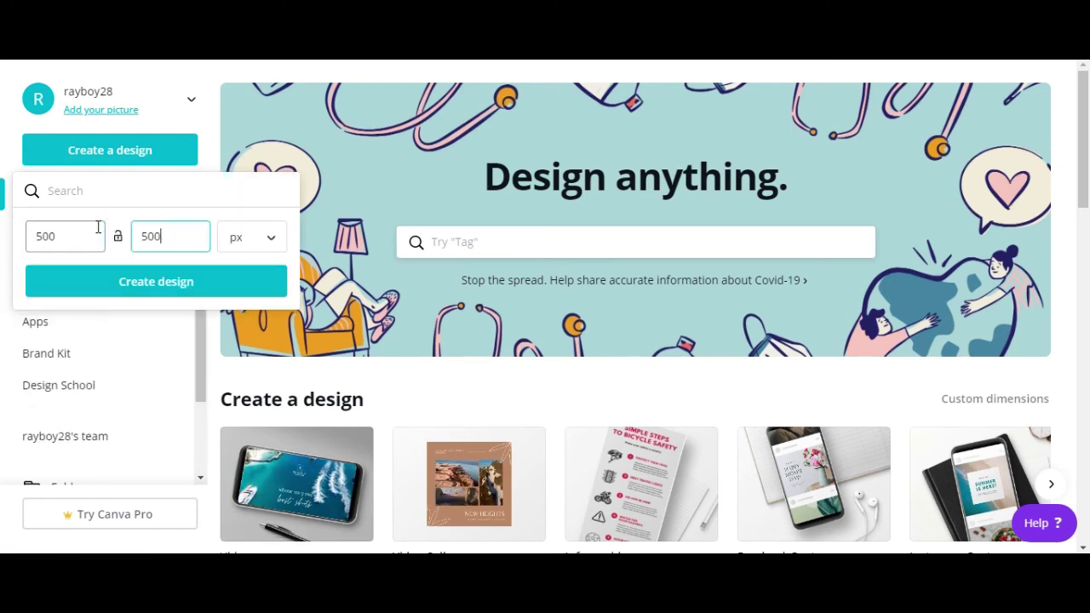
{"action": "left_click", "coordinate": [157, 286]}
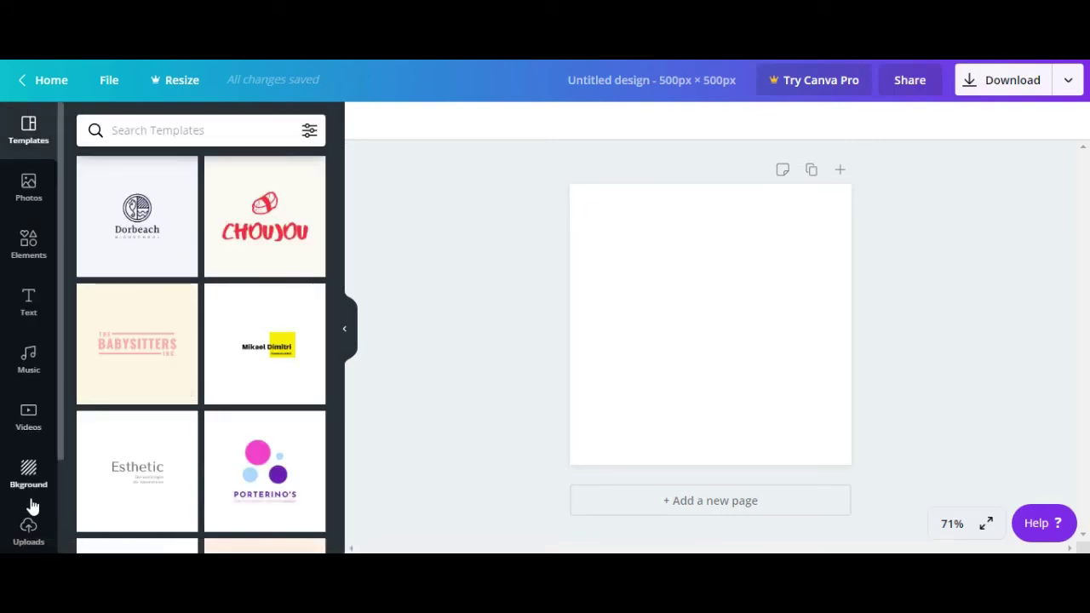
Step: Add the uploaded cutout of the man in the blue shirt, enlarge it, and place it in the page's right half
{"action": "left_click_drag", "start_coordinate": [66, 434], "coordinate": [64, 507]}
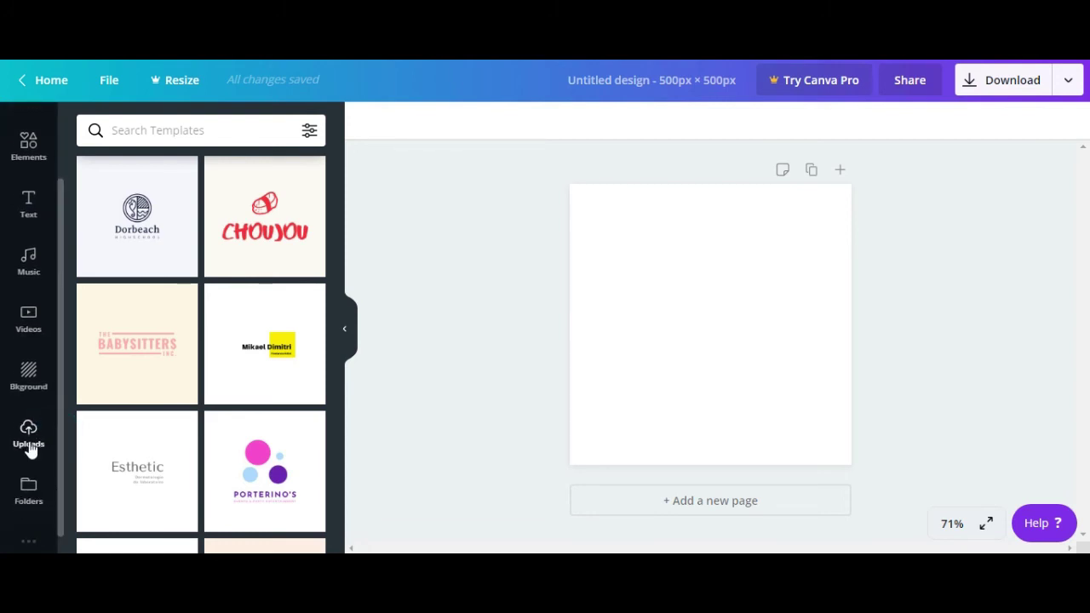
{"action": "left_click", "coordinate": [29, 441]}
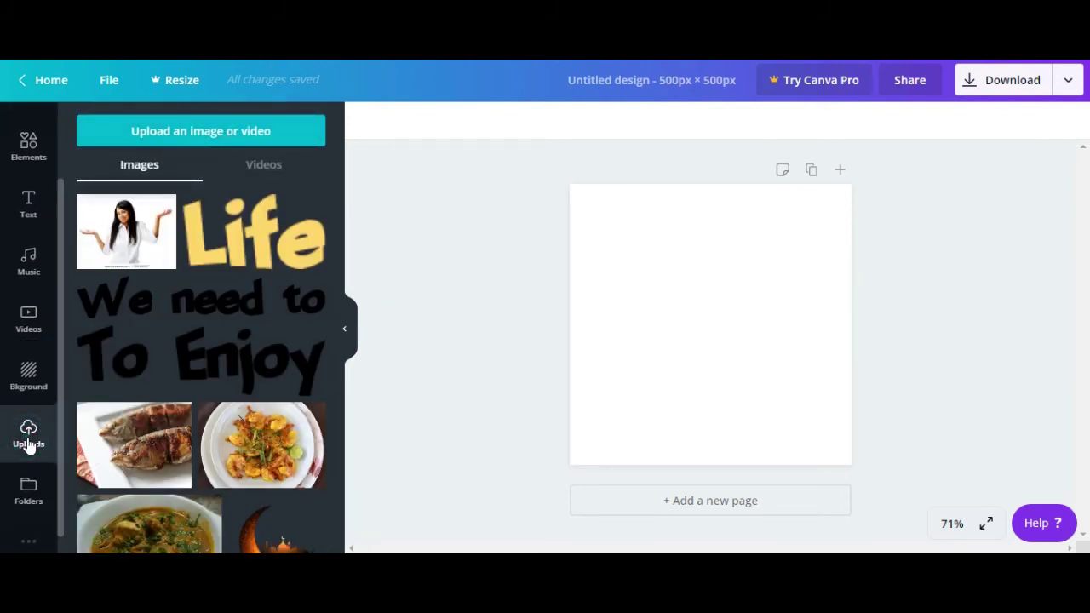
{"action": "left_click_drag", "start_coordinate": [343, 253], "coordinate": [328, 460]}
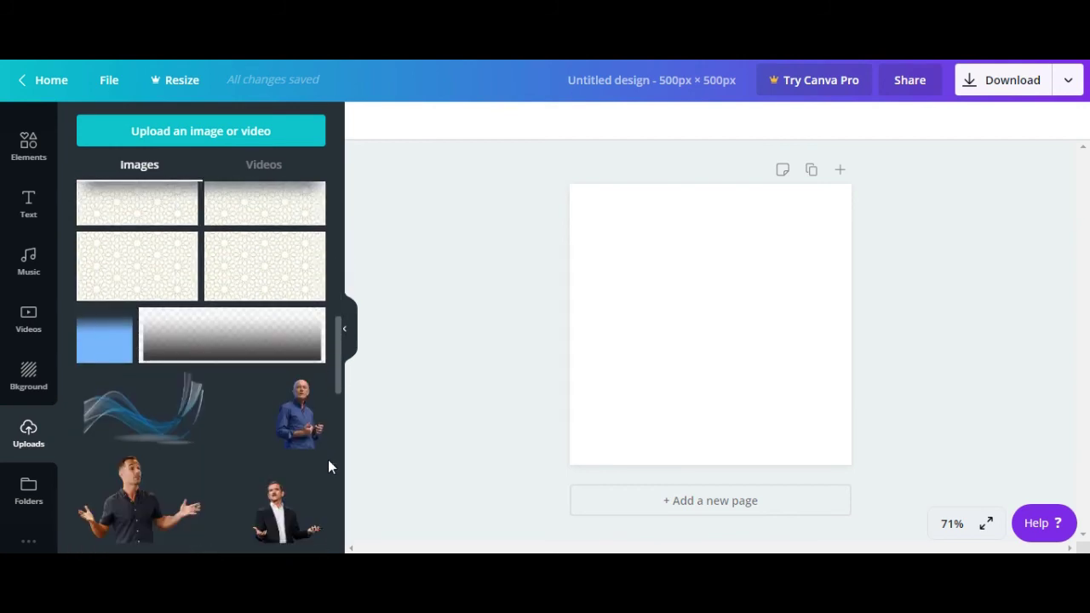
{"action": "left_click_drag", "start_coordinate": [334, 388], "coordinate": [335, 411]}
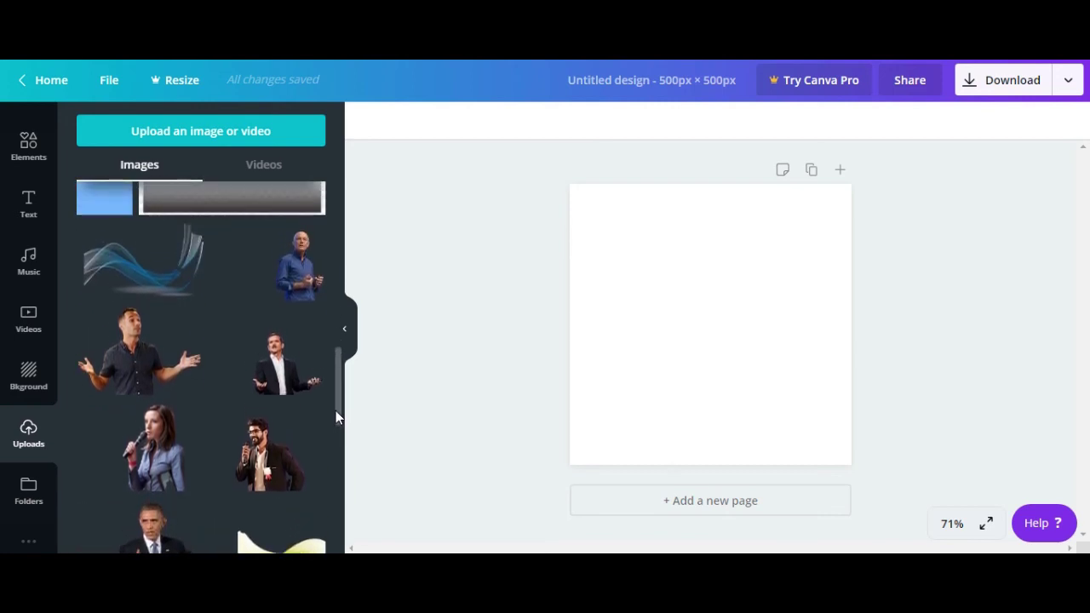
{"action": "left_click", "coordinate": [303, 270]}
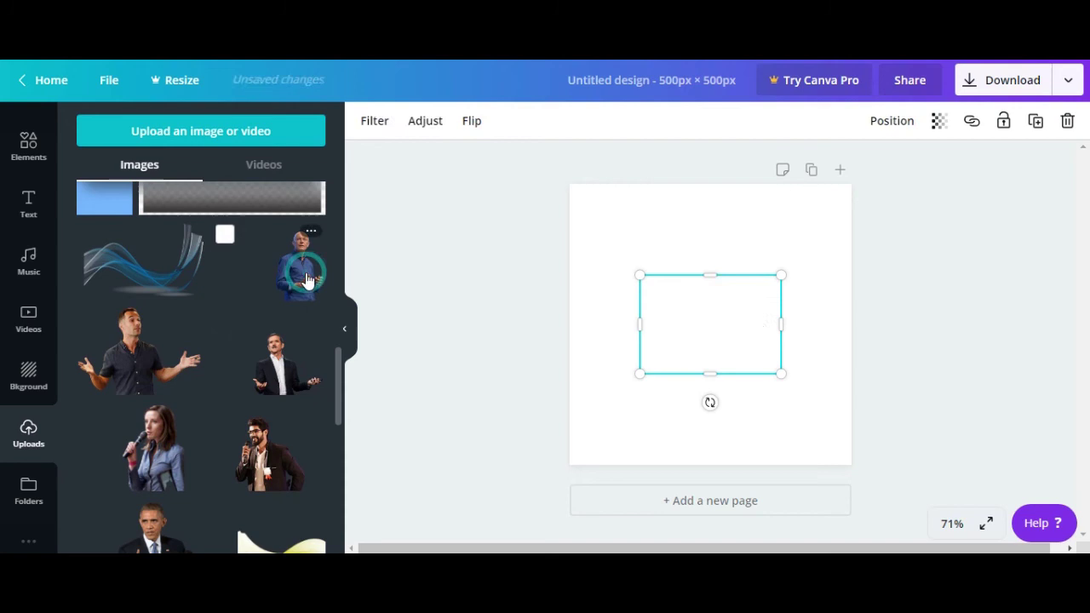
{"action": "left_click_drag", "start_coordinate": [642, 280], "coordinate": [498, 175]}
{"action": "left_click_drag", "start_coordinate": [752, 352], "coordinate": [781, 403]}
{"action": "left_click_drag", "start_coordinate": [526, 328], "coordinate": [706, 335]}
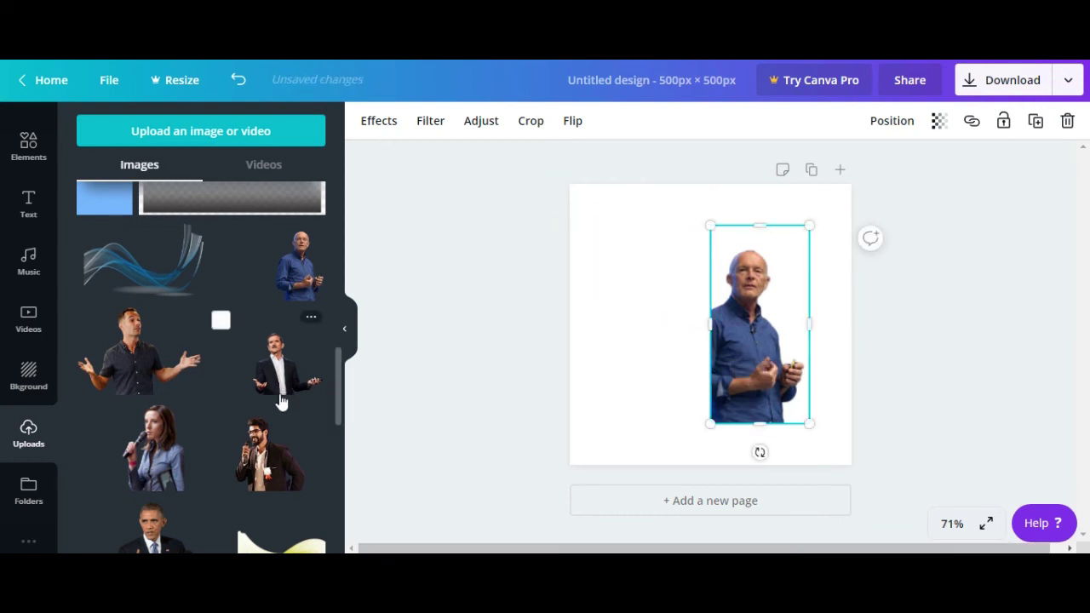
{"action": "left_click", "coordinate": [614, 316]}
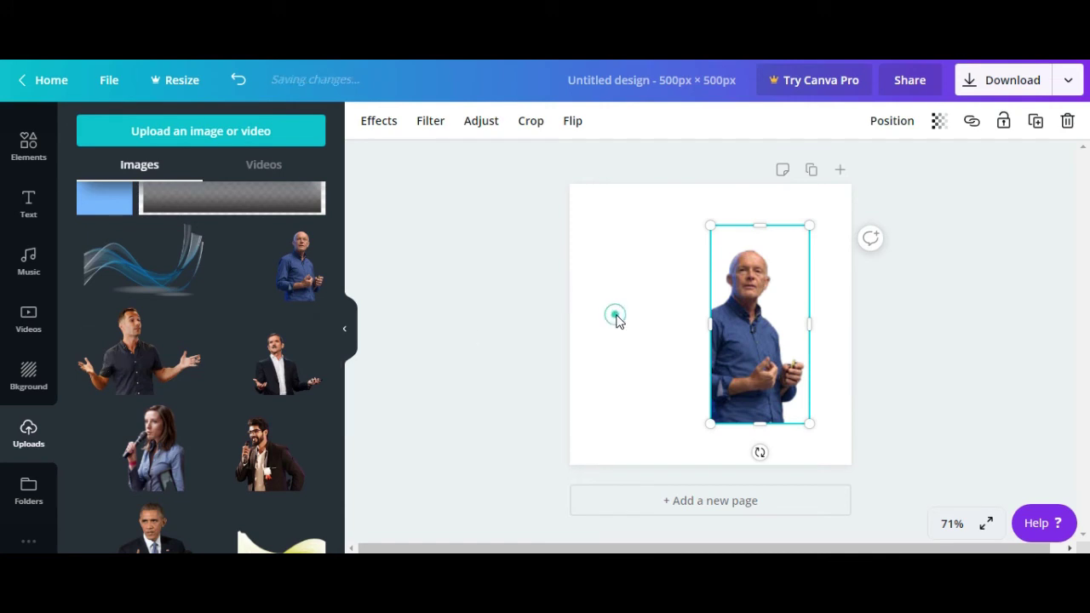
Step: Add the uploaded cutout of the dark-shirted man with spread arms, enlarge it, and place it in front, left of the blue-shirted man
{"action": "left_click", "coordinate": [162, 360]}
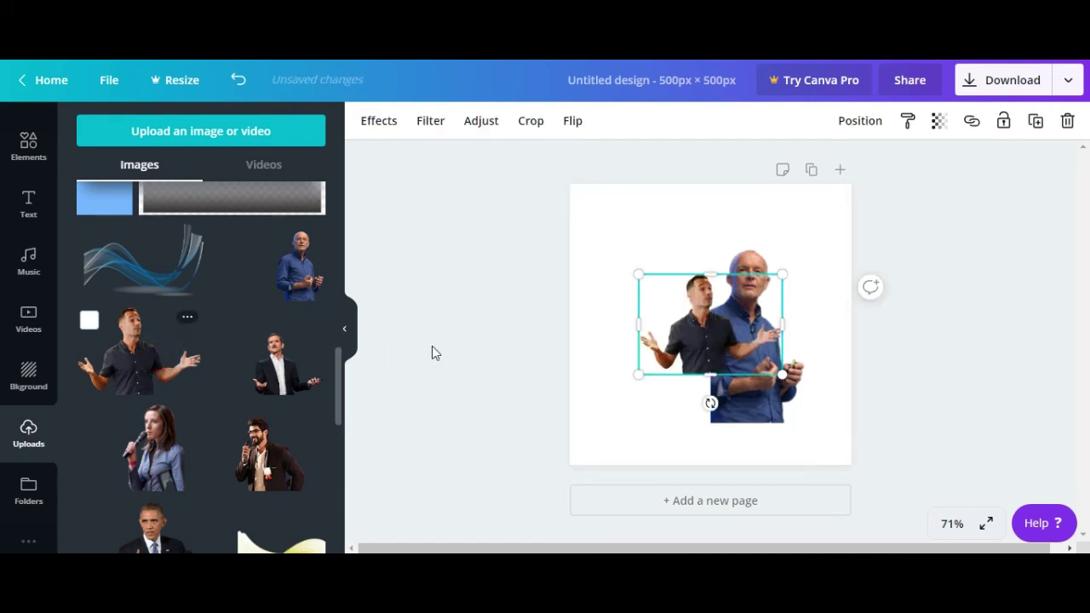
{"action": "left_click_drag", "start_coordinate": [642, 273], "coordinate": [513, 214]}
{"action": "left_click_drag", "start_coordinate": [612, 304], "coordinate": [650, 360]}
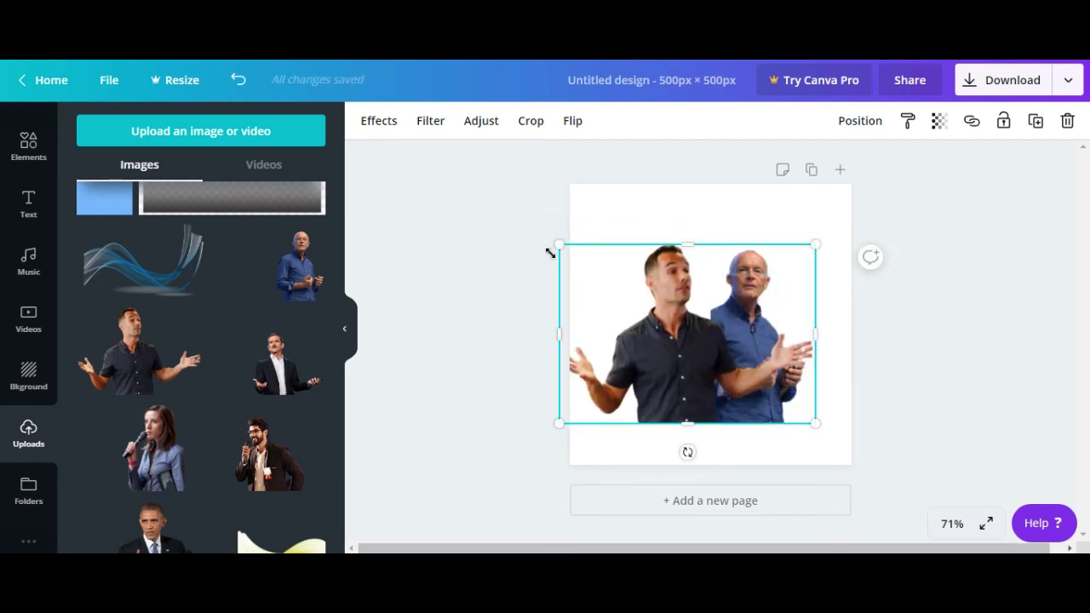
{"action": "mouse_move", "coordinate": [559, 248]}
{"action": "left_mouse_down"}
{"action": "mouse_move", "coordinate": [573, 255]}
{"action": "mouse_move", "coordinate": [554, 235]}
{"action": "left_mouse_up"}
{"action": "left_click_drag", "start_coordinate": [654, 355], "coordinate": [671, 354]}
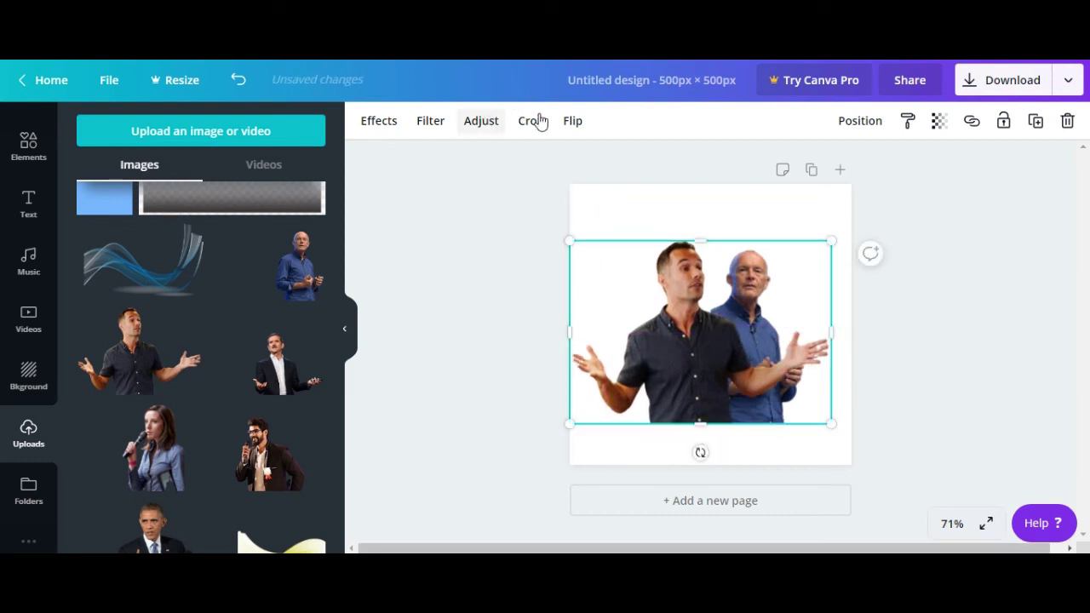
Step: Flip the dark-shirted man horizontally and crop his image so its inner edge meets the blue-shirted man's left edge
{"action": "left_click", "coordinate": [572, 121]}
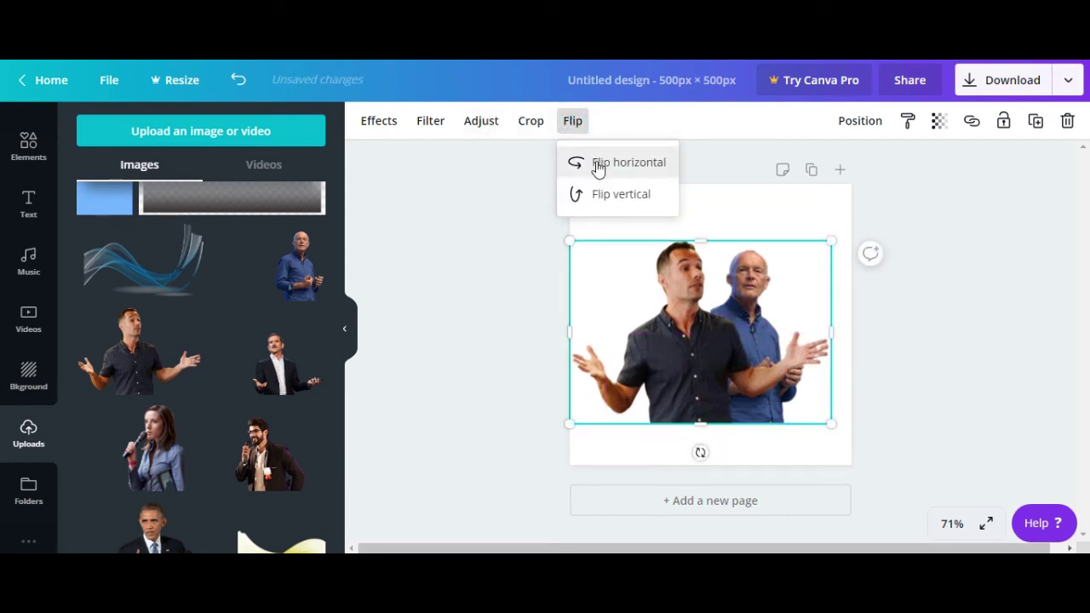
{"action": "left_click", "coordinate": [599, 164]}
{"action": "mouse_move", "coordinate": [700, 316]}
{"action": "left_mouse_down"}
{"action": "mouse_move", "coordinate": [678, 319]}
{"action": "mouse_move", "coordinate": [689, 313]}
{"action": "left_mouse_up"}
{"action": "left_click_drag", "start_coordinate": [798, 331], "coordinate": [710, 341]}
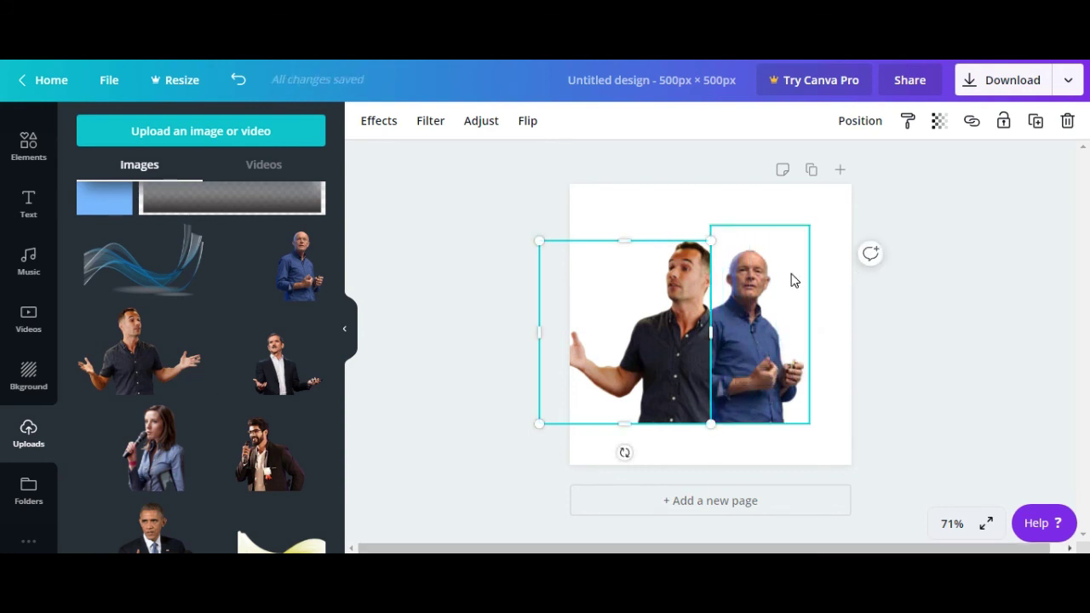
{"action": "left_click", "coordinate": [900, 275]}
Step: Select both men together, scale them down, and move them up and left in the page's upper-middle area
{"action": "left_click", "coordinate": [731, 361]}
{"action": "left_click", "coordinate": [658, 361], "text": "shift"}
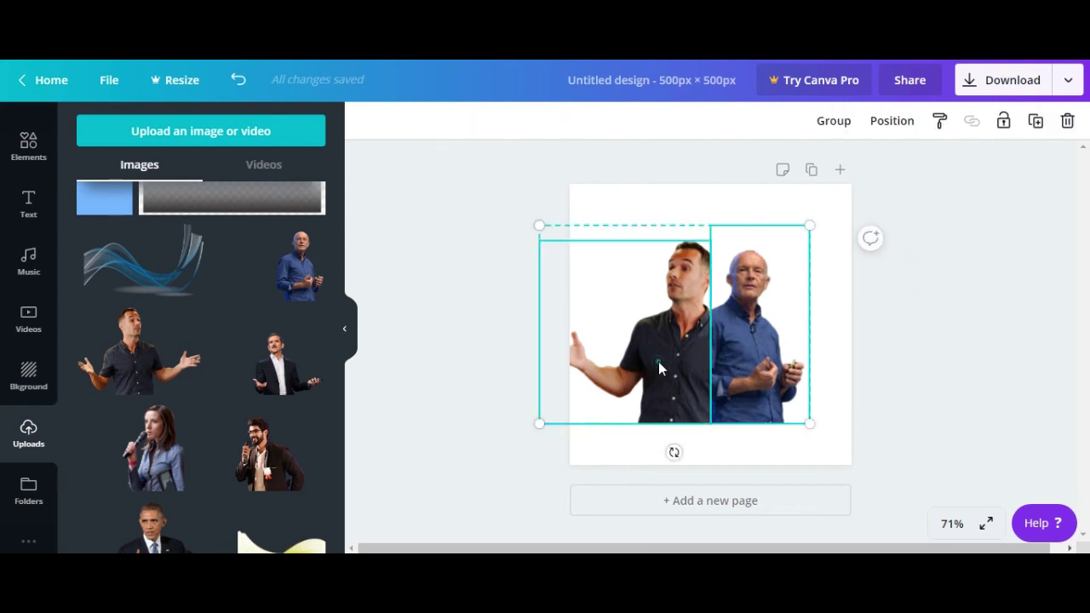
{"action": "left_click_drag", "start_coordinate": [540, 224], "coordinate": [588, 261]}
{"action": "left_click_drag", "start_coordinate": [771, 330], "coordinate": [748, 291]}
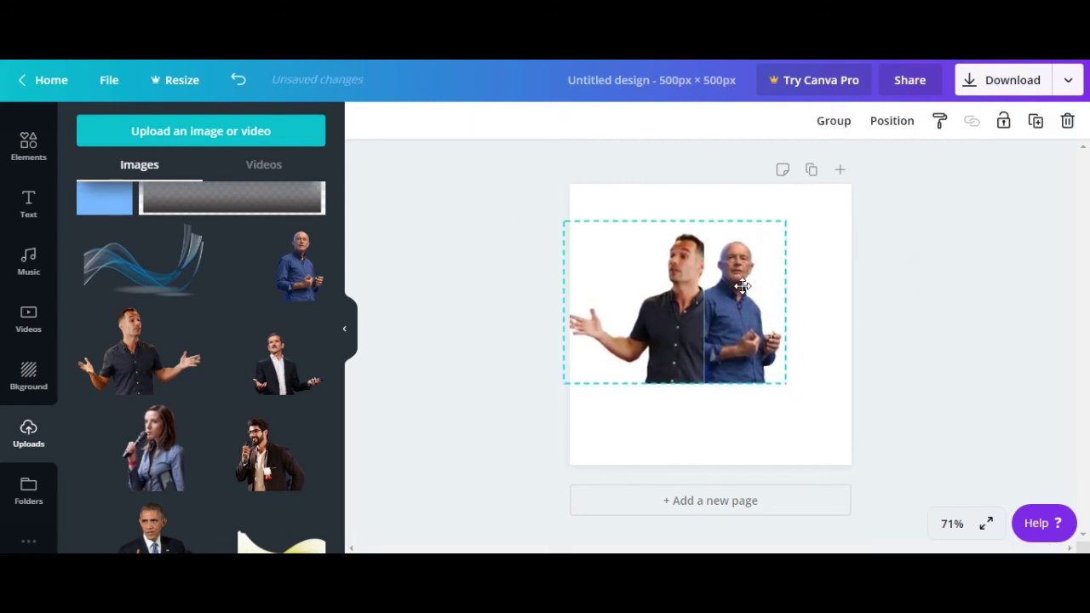
{"action": "left_click", "coordinate": [914, 292]}
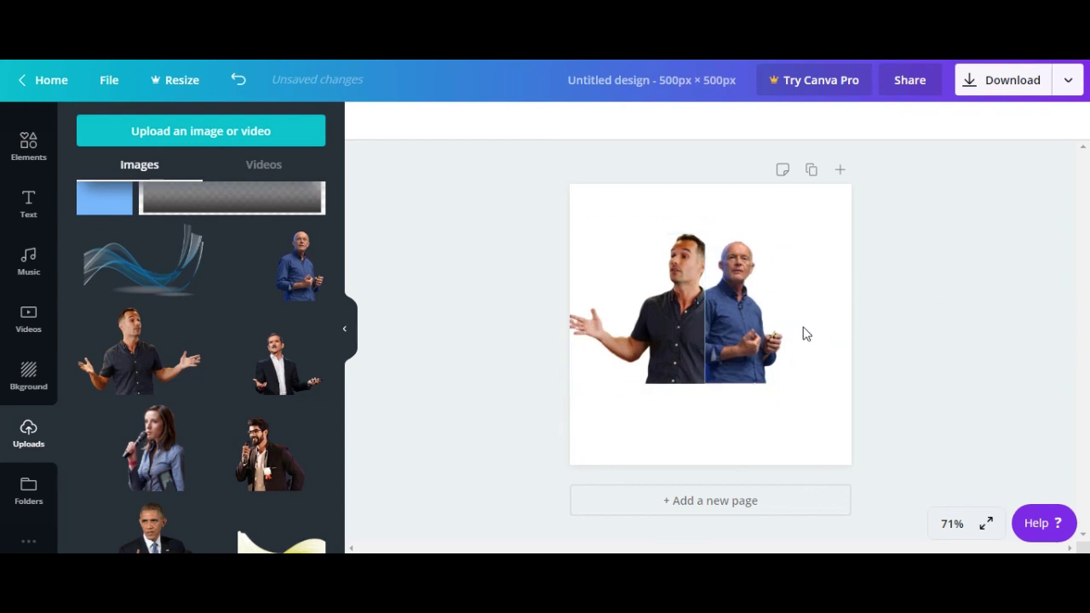
{"action": "left_click", "coordinate": [754, 335]}
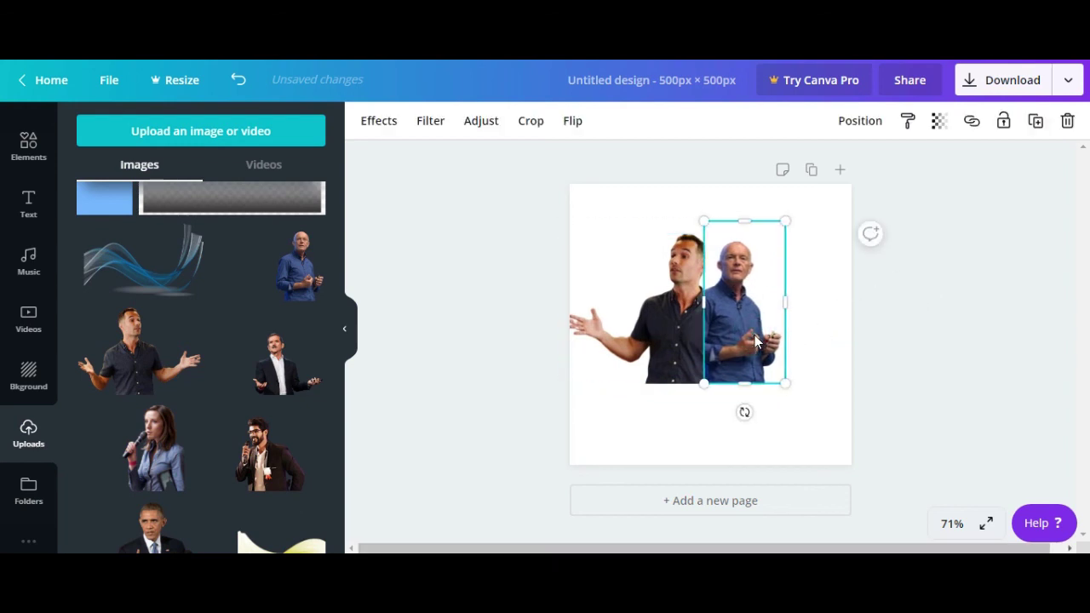
{"action": "left_click", "coordinate": [877, 345]}
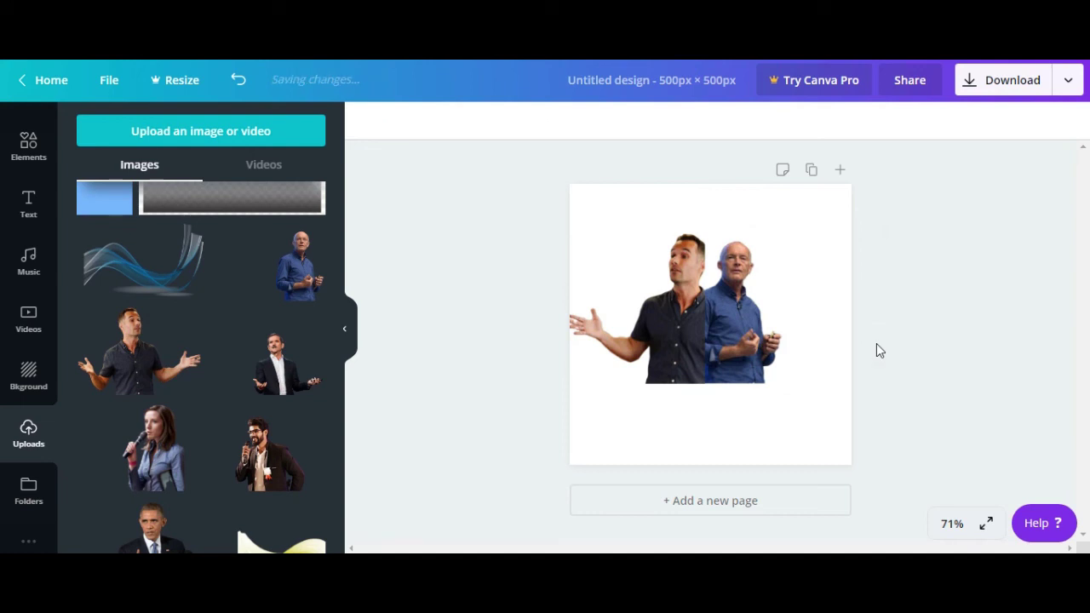
Step: Search the elements for "line" and add the plain solid straight line to the page
{"action": "left_click", "coordinate": [29, 138]}
{"action": "left_click", "coordinate": [134, 130]}
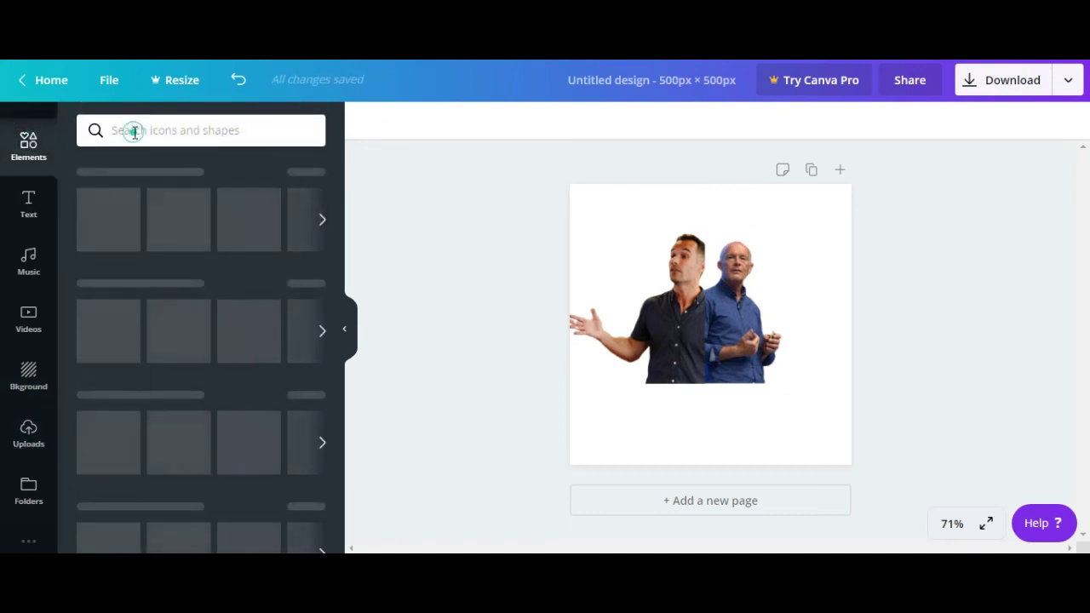
{"action": "type", "text": "line"}
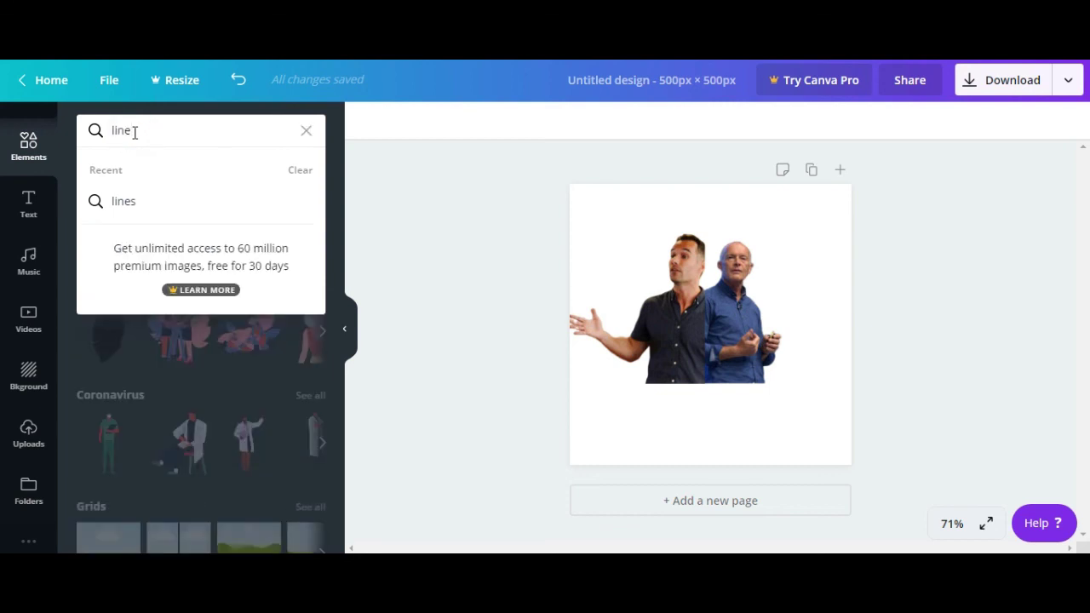
{"action": "key", "text": "Return"}
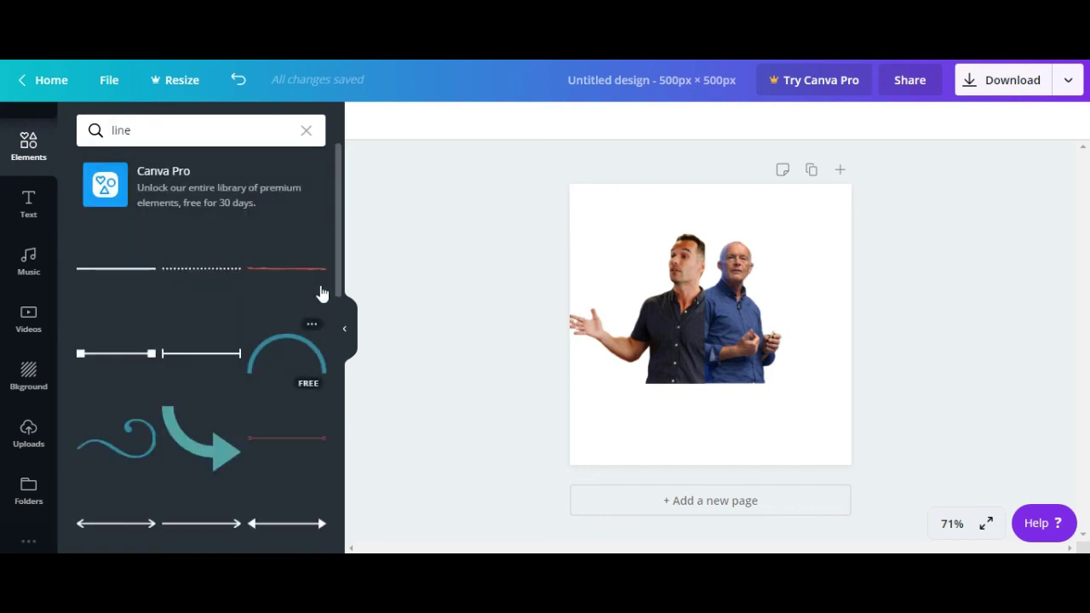
{"action": "left_click_drag", "start_coordinate": [338, 255], "coordinate": [346, 545]}
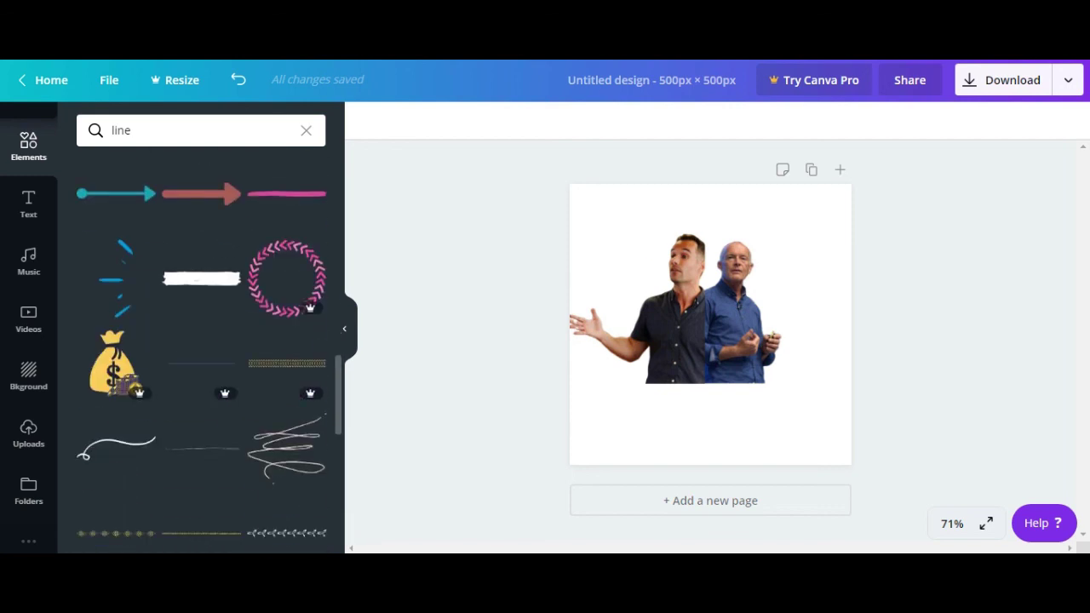
{"action": "scroll", "coordinate": [201, 355], "scroll_direction": "down", "scroll_amount": 1}
{"action": "left_click_drag", "start_coordinate": [346, 476], "coordinate": [346, 388]}
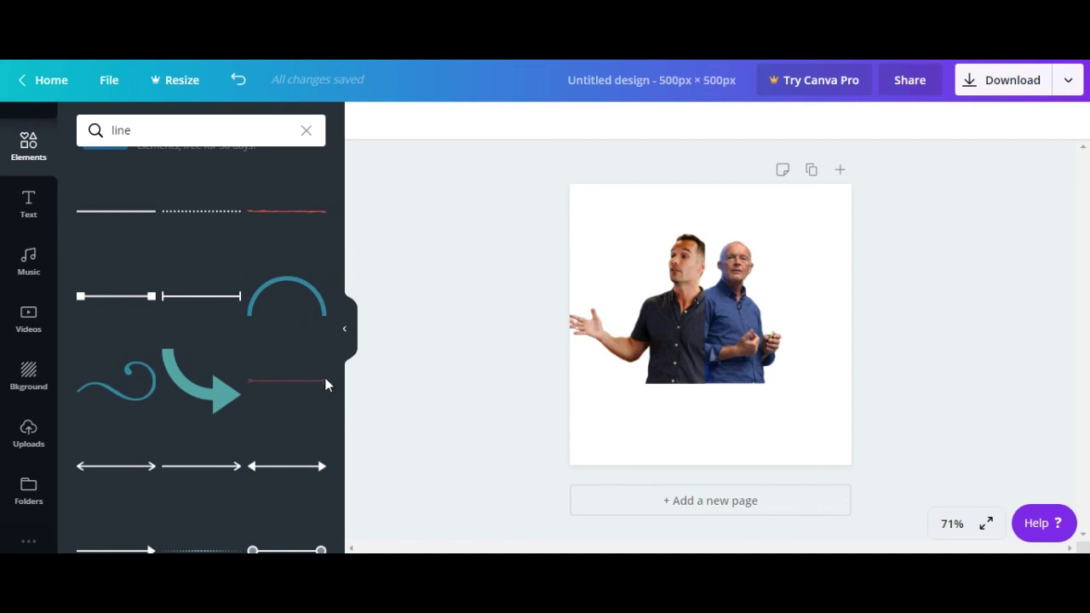
{"action": "left_click", "coordinate": [120, 223]}
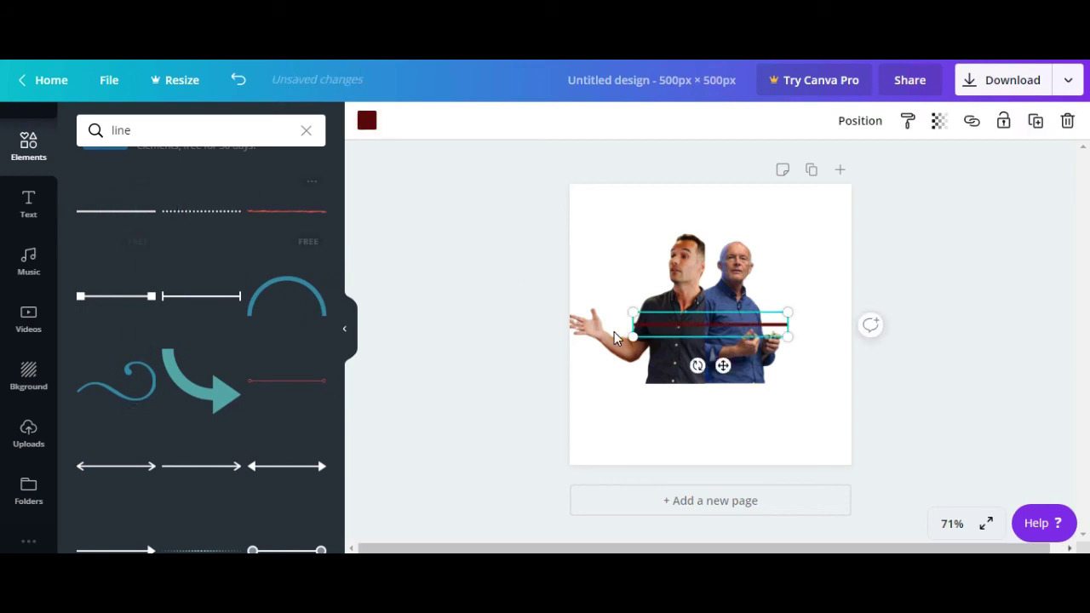
Step: Rotate the line to vertical and align it over the seam between the two men, extending below their images
{"action": "left_click_drag", "start_coordinate": [690, 331], "coordinate": [788, 224]}
{"action": "left_click_drag", "start_coordinate": [696, 221], "coordinate": [705, 372]}
{"action": "left_click_drag", "start_coordinate": [706, 377], "coordinate": [701, 383]}
{"action": "key", "text": "Down"}
{"action": "key", "text": "Down"}
{"action": "key", "text": "Down"}
{"action": "key", "text": "Down"}
{"action": "key", "text": "Down"}
{"action": "key", "text": "Down"}
{"action": "key", "text": "Down"}
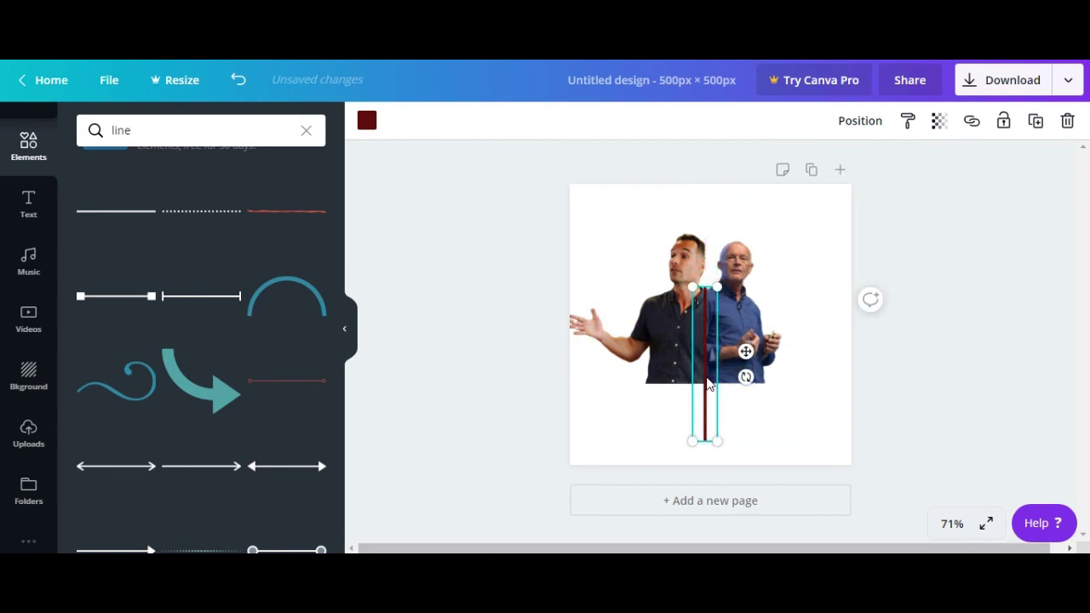
{"action": "left_click", "coordinate": [917, 271]}
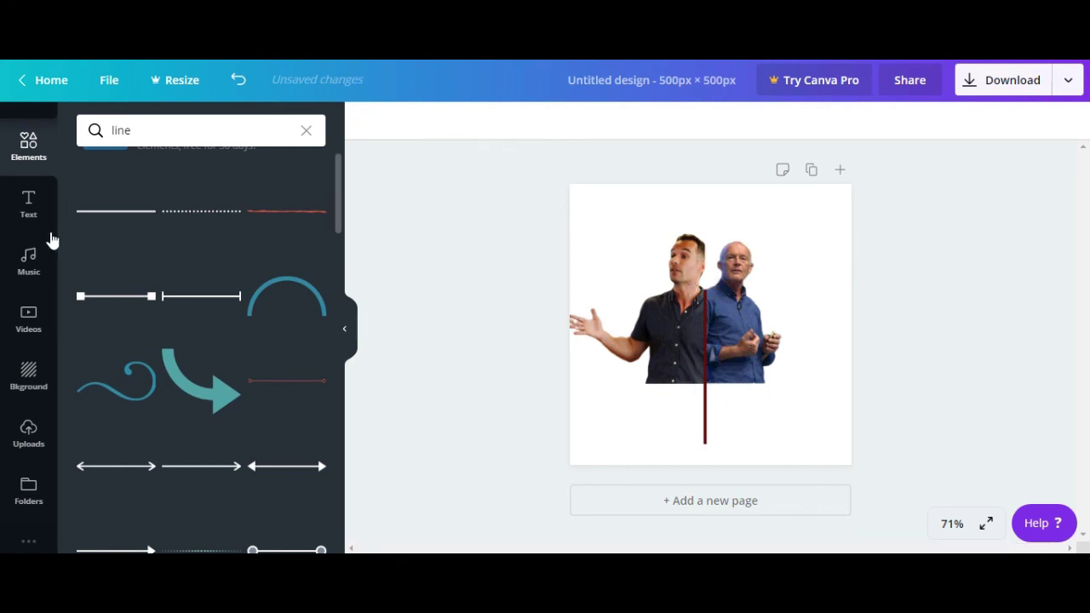
Step: Add a heading reading "THE GOOD" and tighten its letter spacing
{"action": "left_click", "coordinate": [25, 197]}
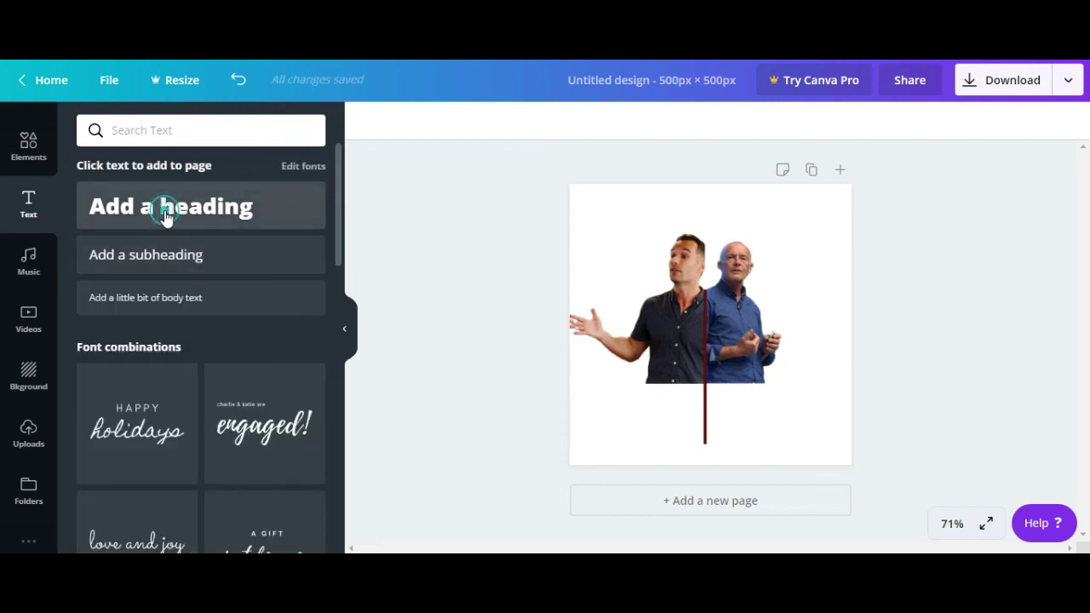
{"action": "left_click", "coordinate": [165, 214]}
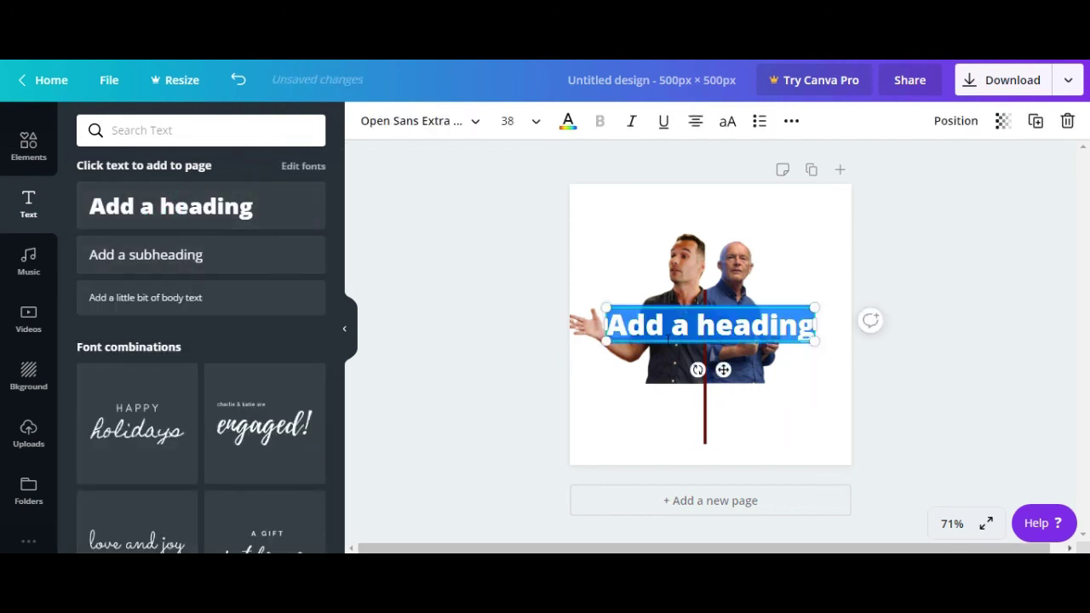
{"action": "type", "text": "THE GOO"}
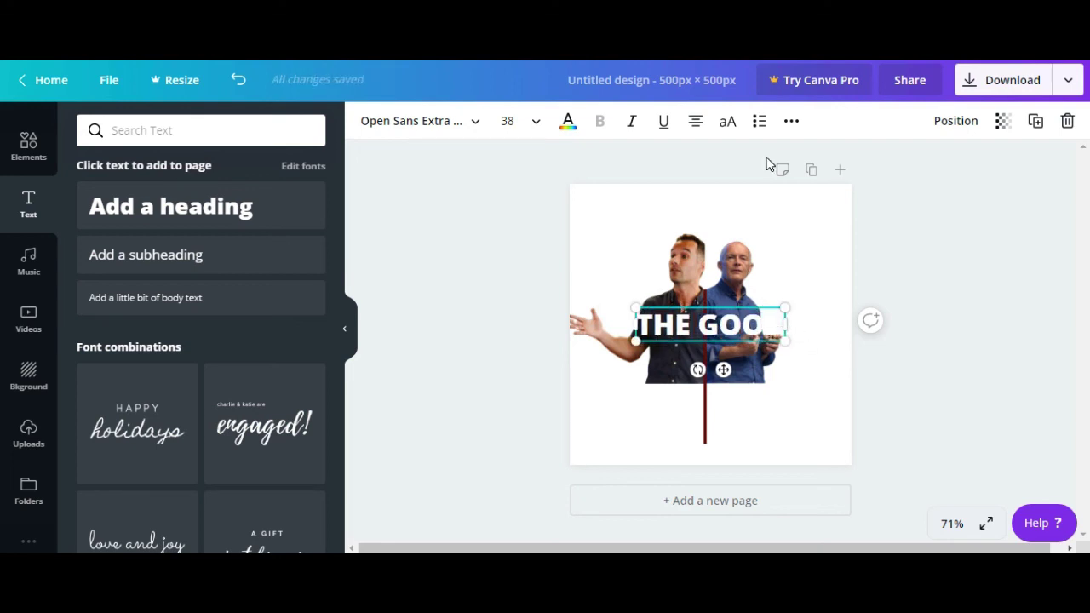
{"action": "left_click", "coordinate": [790, 121]}
{"action": "left_click", "coordinate": [671, 157]}
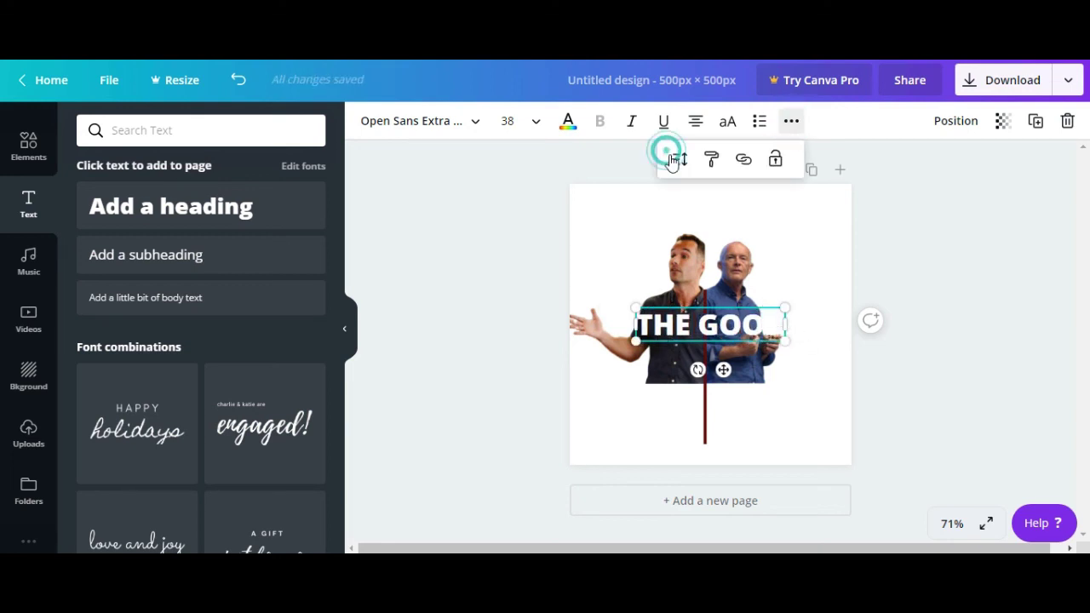
{"action": "left_click_drag", "start_coordinate": [776, 208], "coordinate": [769, 214]}
{"action": "left_click", "coordinate": [878, 394]}
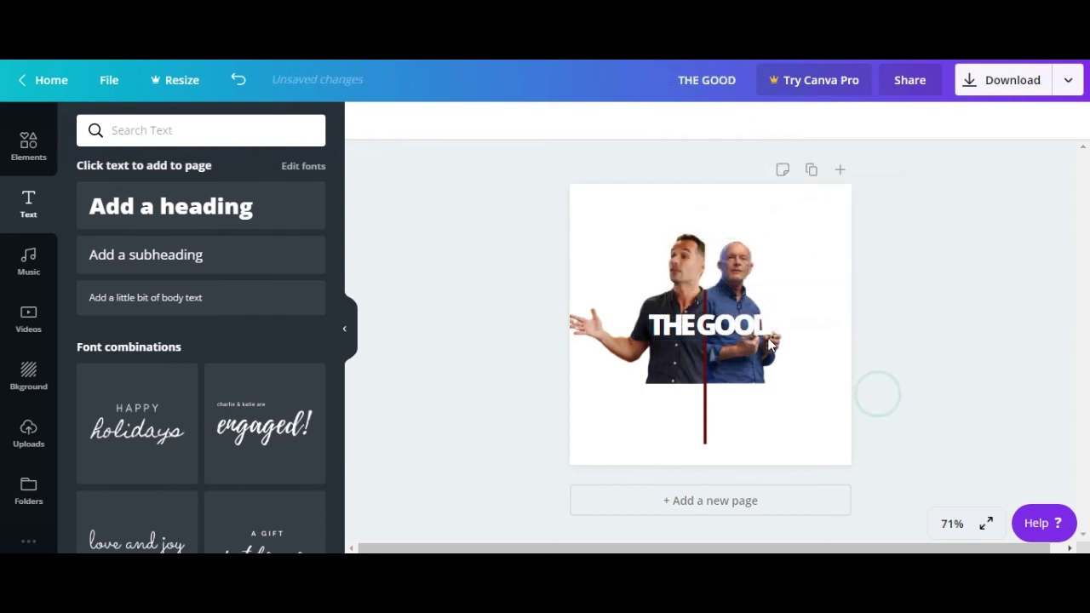
Step: Place the THE GOOD heading below the dark-shirted man, ending at the vertical line, and colour it dark red from the brand colors
{"action": "left_click_drag", "start_coordinate": [750, 328], "coordinate": [681, 402]}
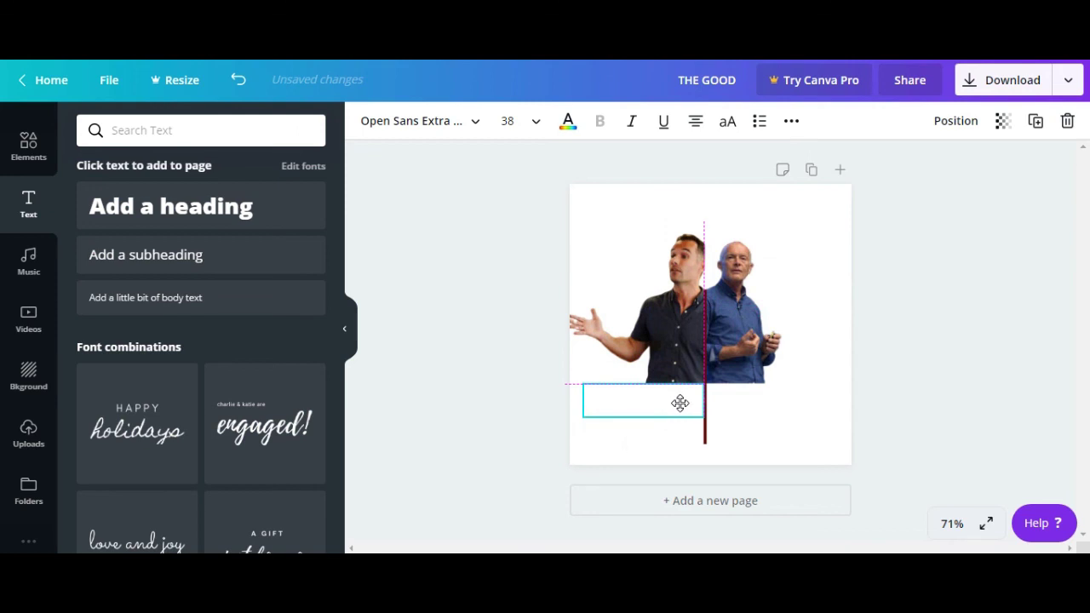
{"action": "left_click", "coordinate": [567, 122]}
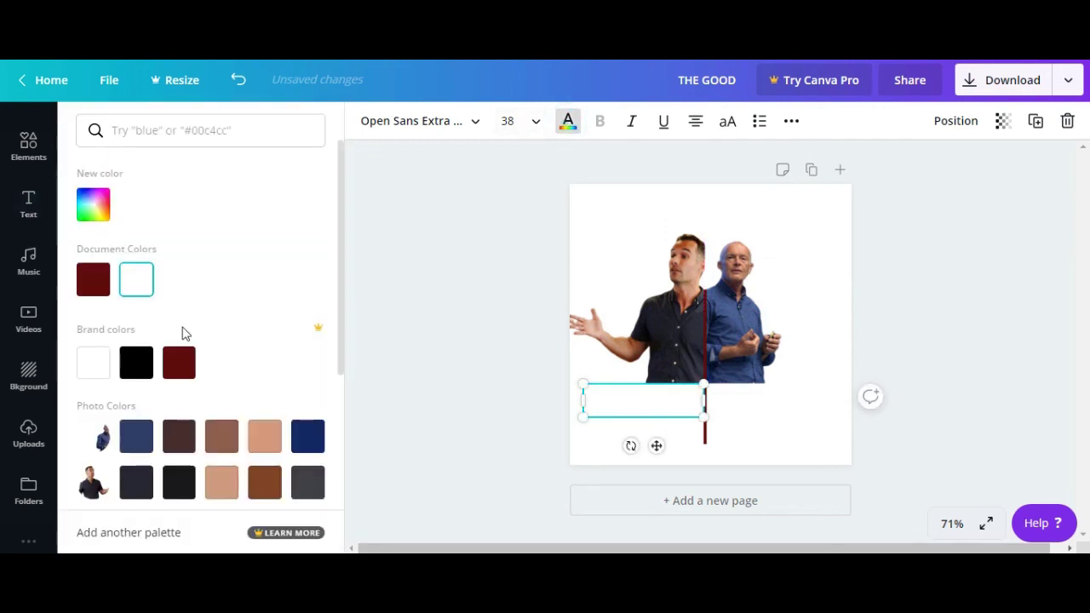
{"action": "left_click", "coordinate": [179, 363]}
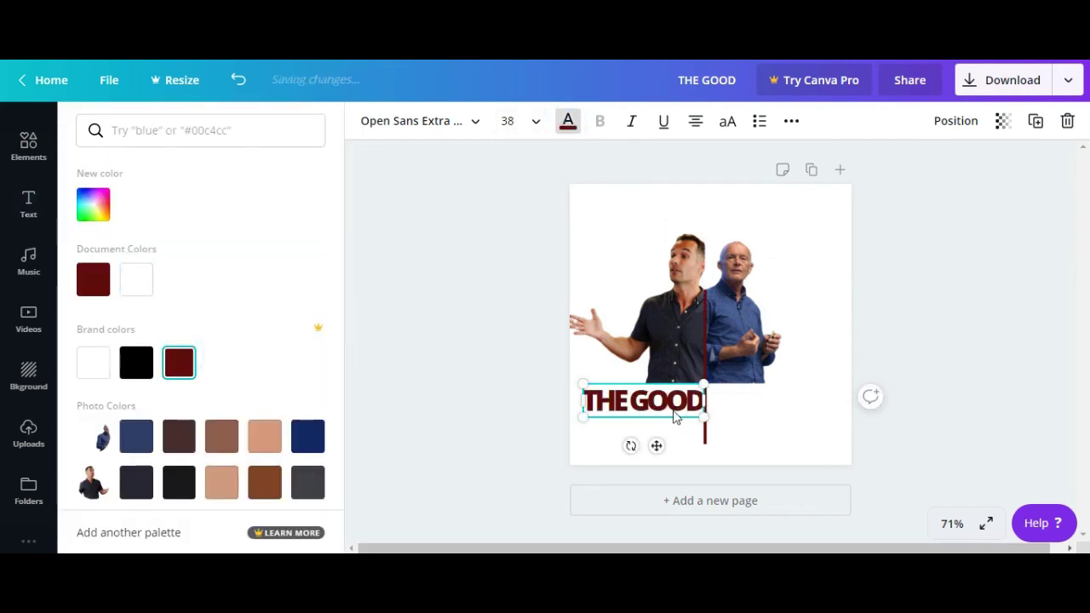
Step: Duplicate the THE GOOD heading, change the copy to "THE BAD", and place it right of the vertical line under the blue-shirted man
{"action": "key", "text": "ctrl+d"}
{"action": "left_click_drag", "start_coordinate": [673, 413], "coordinate": [790, 396]}
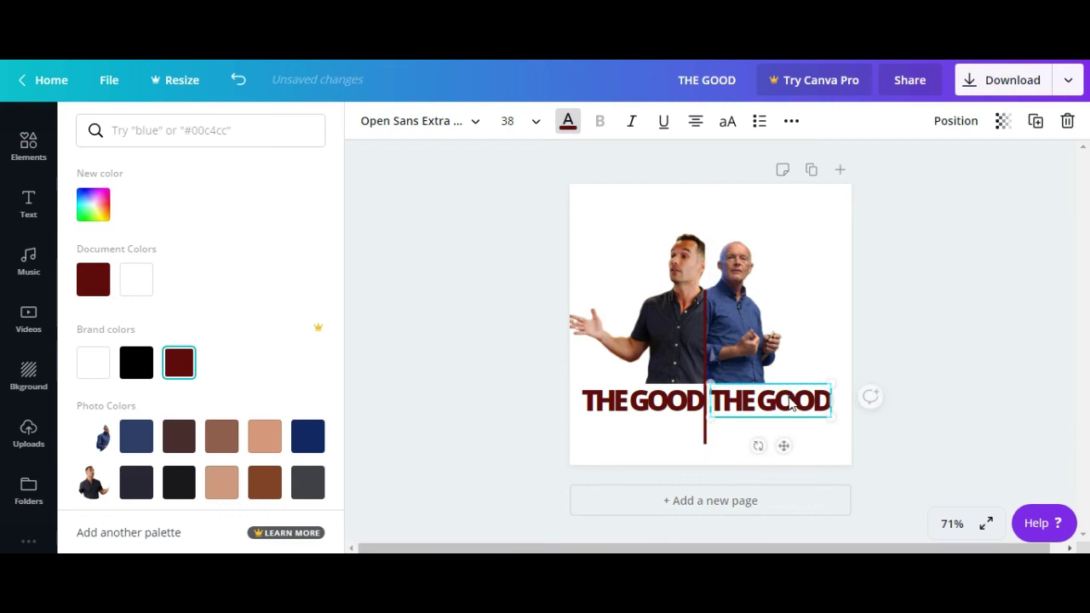
{"action": "double_click", "coordinate": [790, 396]}
{"action": "type", "text": "BAD"}
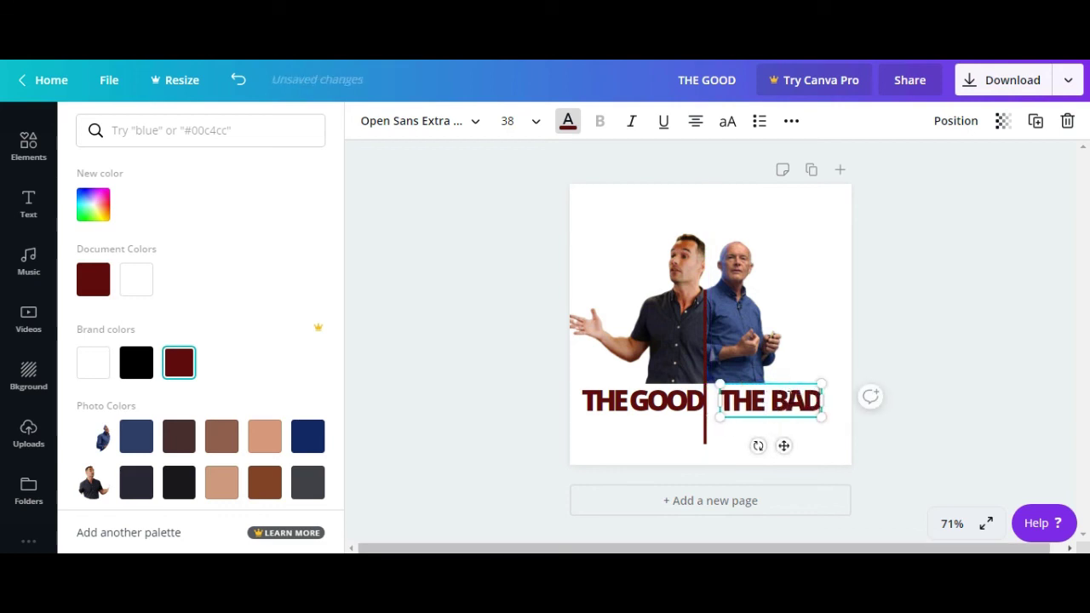
{"action": "left_click_drag", "start_coordinate": [784, 443], "coordinate": [771, 443]}
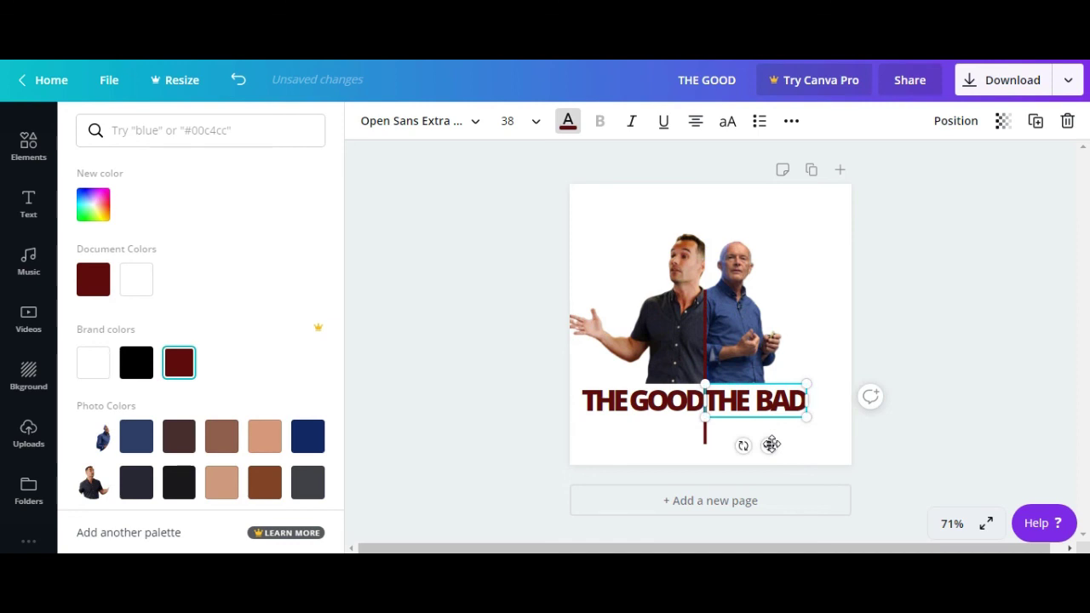
{"action": "left_click", "coordinate": [922, 331]}
{"action": "left_click", "coordinate": [831, 336]}
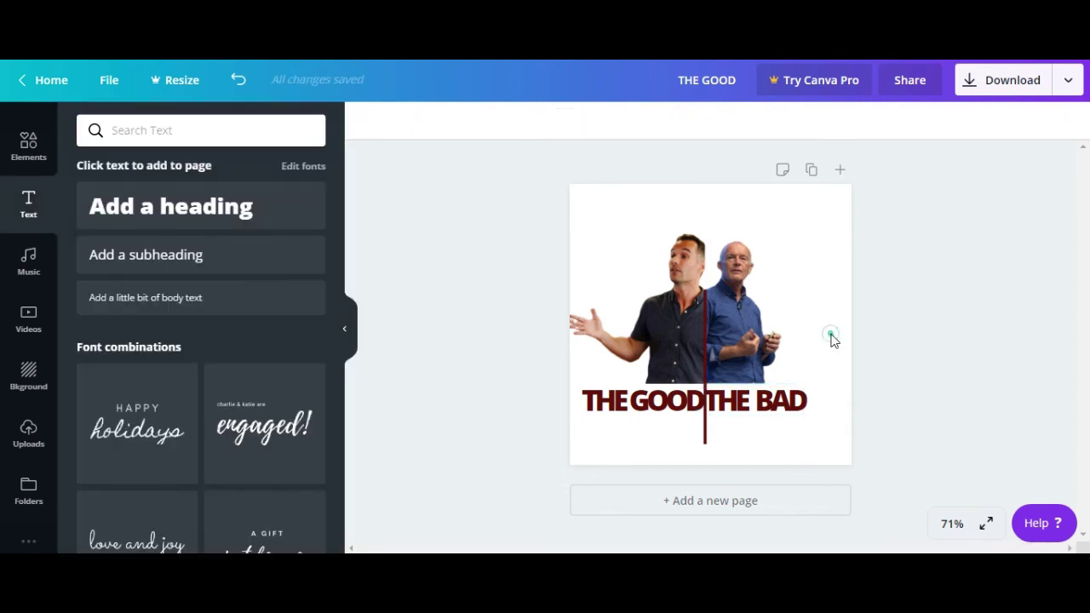
Step: Shift THE BAD slightly right of the vertical line and shorten the line's lower end to just below the text
{"action": "left_click", "coordinate": [760, 414]}
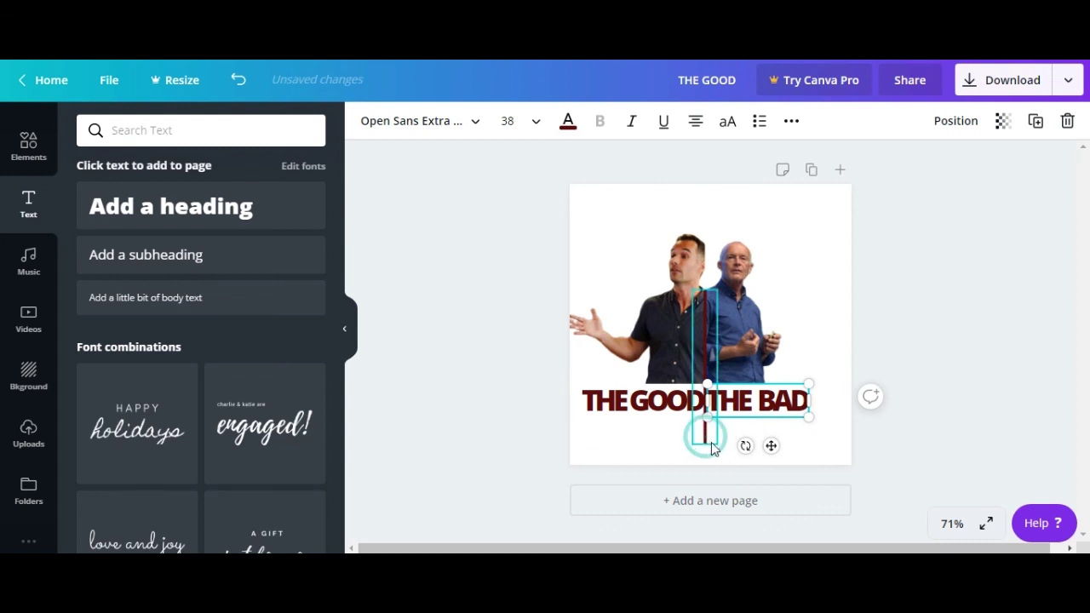
{"action": "left_click", "coordinate": [705, 436]}
{"action": "mouse_move", "coordinate": [706, 438]}
{"action": "left_mouse_down"}
{"action": "mouse_move", "coordinate": [709, 400]}
{"action": "mouse_move", "coordinate": [713, 430]}
{"action": "left_mouse_up"}
{"action": "left_click", "coordinate": [791, 435]}
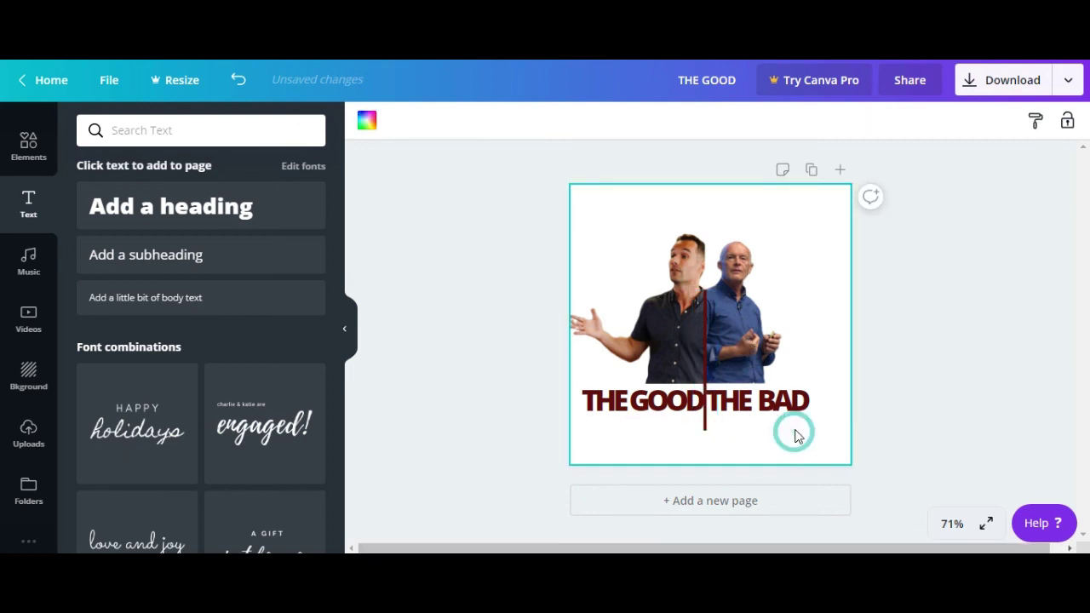
{"action": "left_click", "coordinate": [934, 398]}
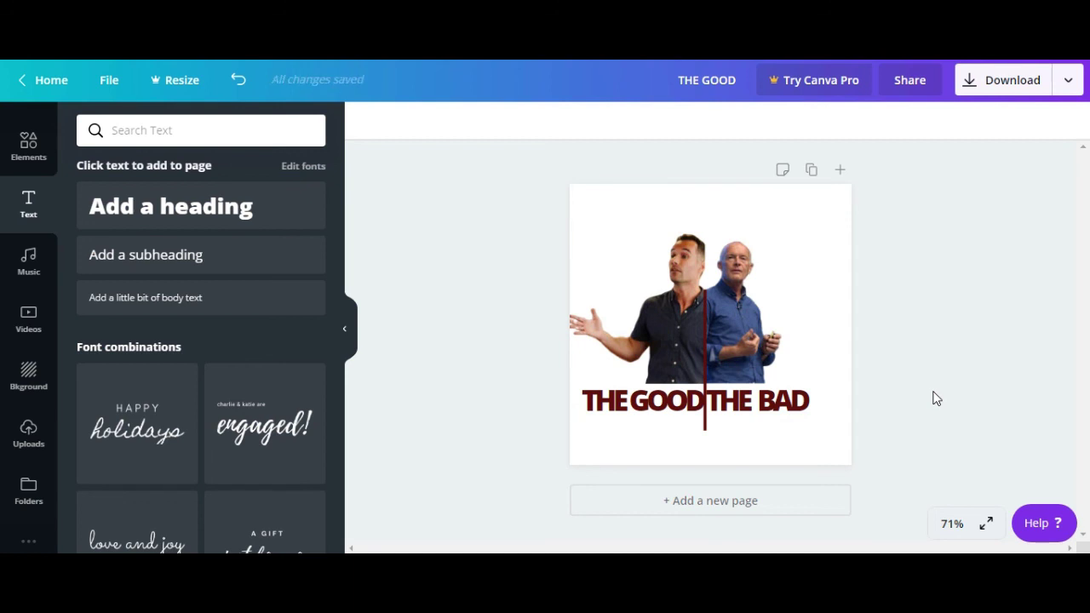
Step: Recolour the vertical line with the light skin tone from the blue-shirted man's photo colors
{"action": "left_click", "coordinate": [706, 354]}
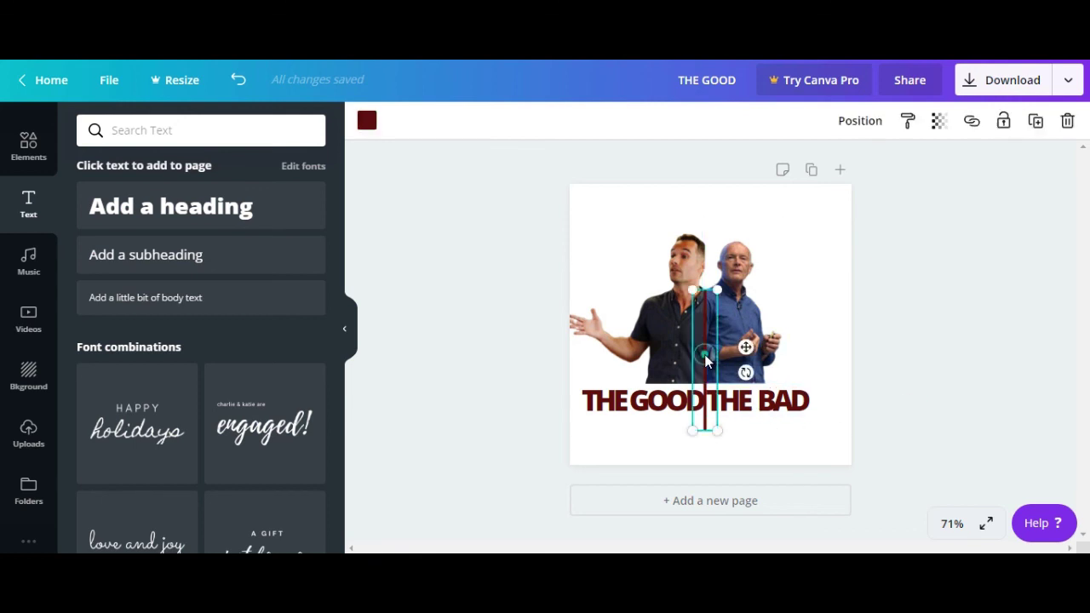
{"action": "left_click", "coordinate": [366, 122]}
{"action": "left_click", "coordinate": [264, 439]}
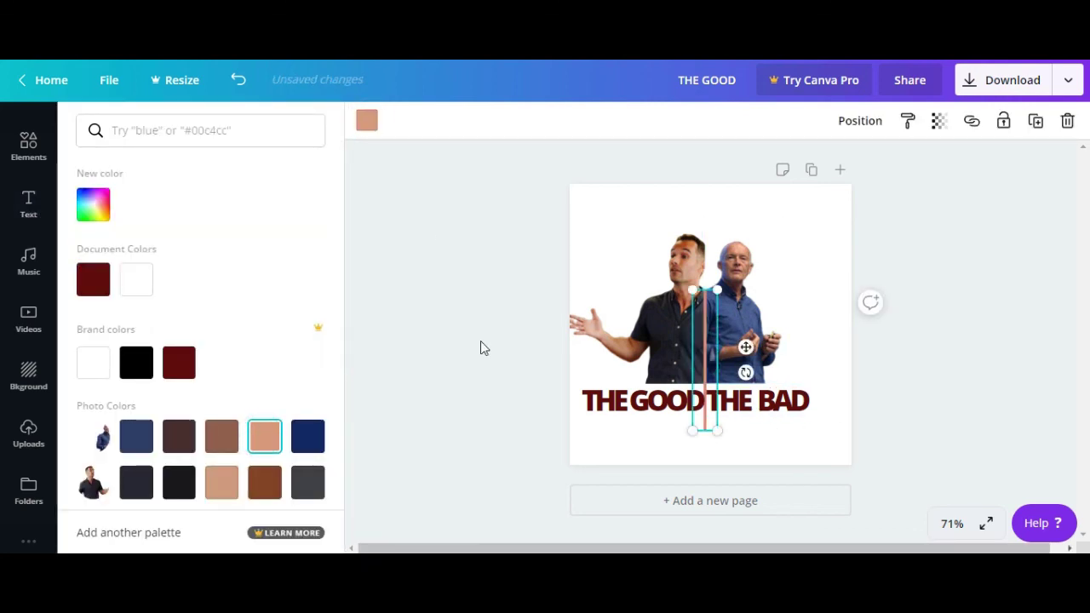
{"action": "left_click", "coordinate": [506, 330]}
{"action": "left_click", "coordinate": [505, 331]}
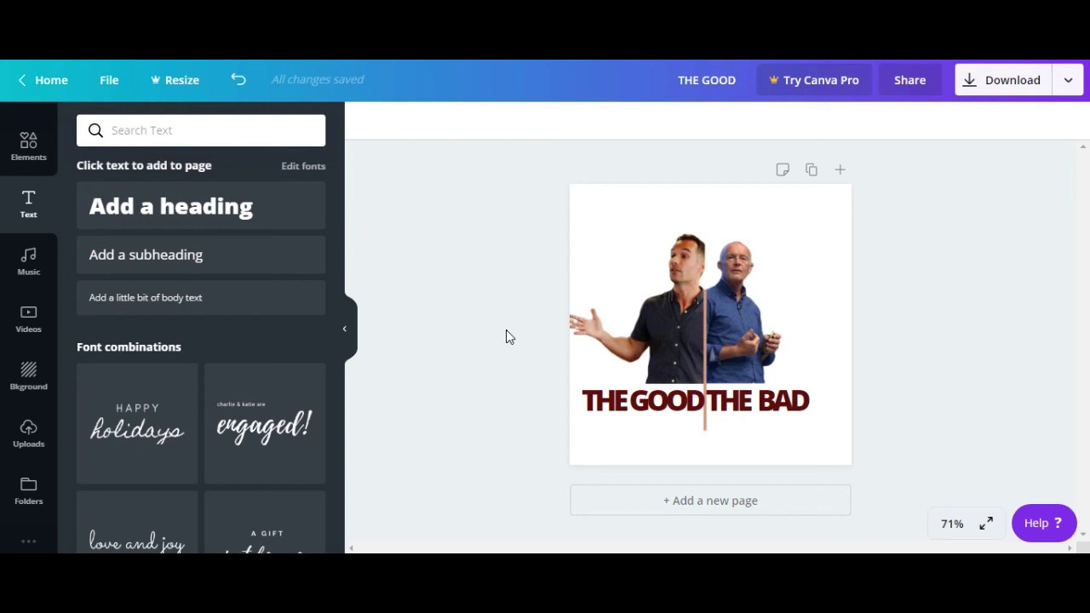
Step: Leave this design and open the overview of all your designs
{"action": "left_click", "coordinate": [58, 88]}
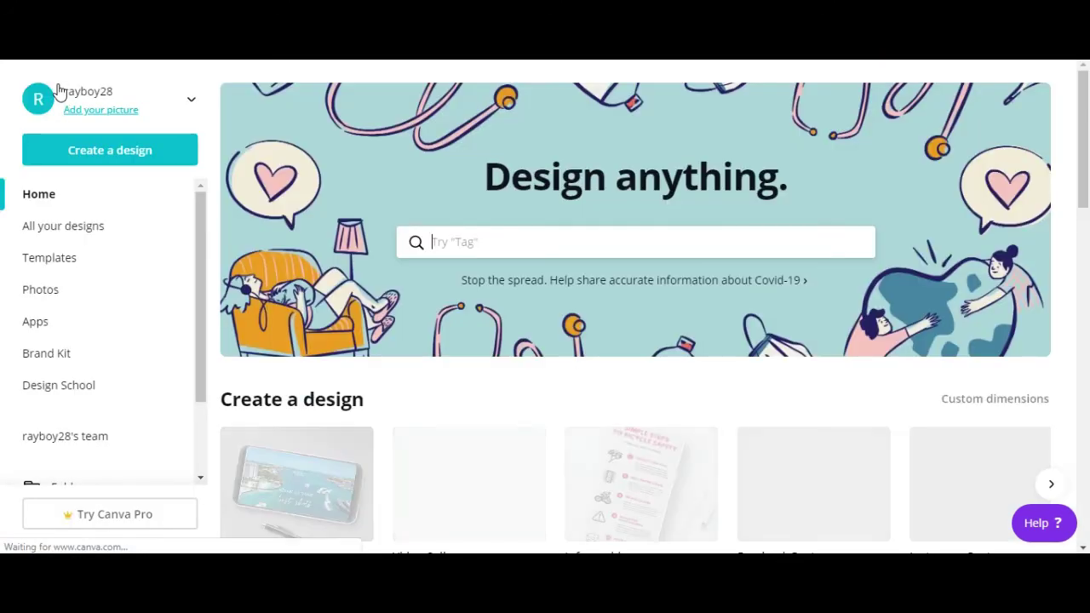
{"action": "left_click", "coordinate": [67, 226]}
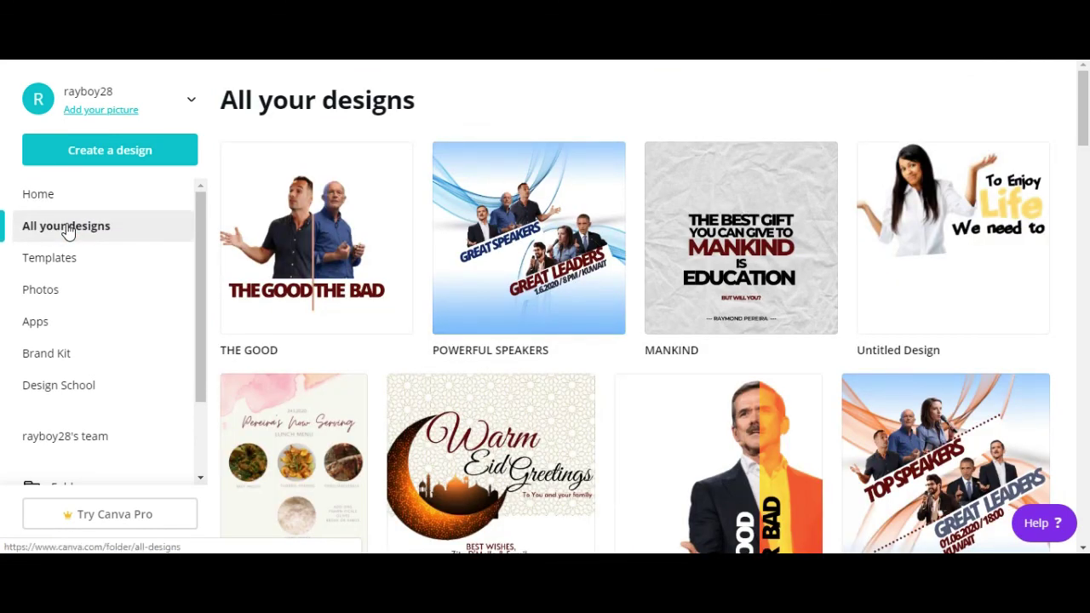
Step: Find the OUR WARRIORS design among all your designs and open it for editing
{"action": "left_click_drag", "start_coordinate": [1079, 114], "coordinate": [1080, 147]}
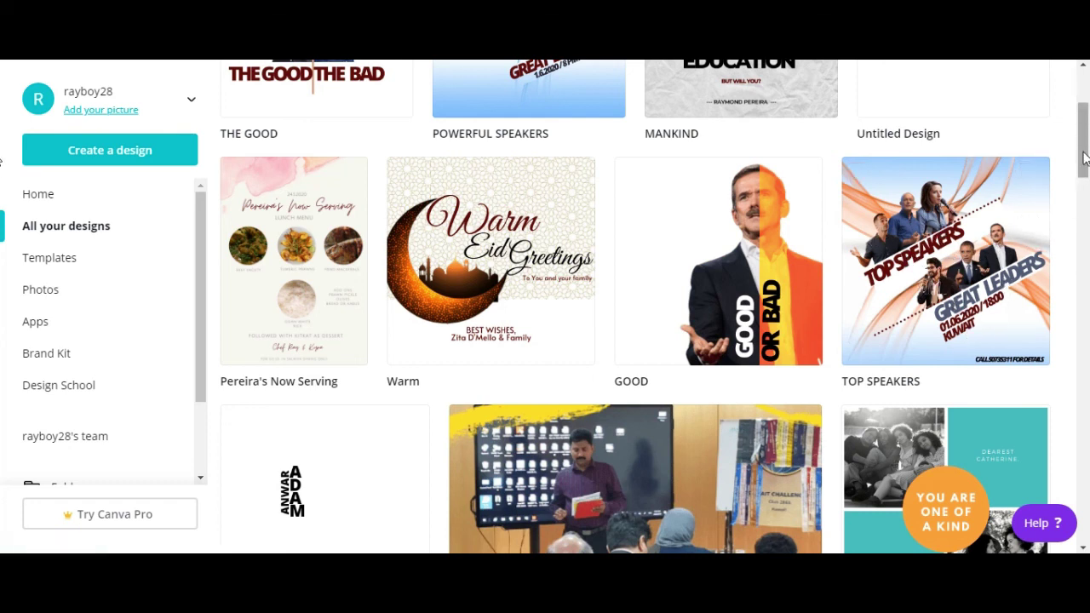
{"action": "left_click_drag", "start_coordinate": [1079, 169], "coordinate": [1084, 230]}
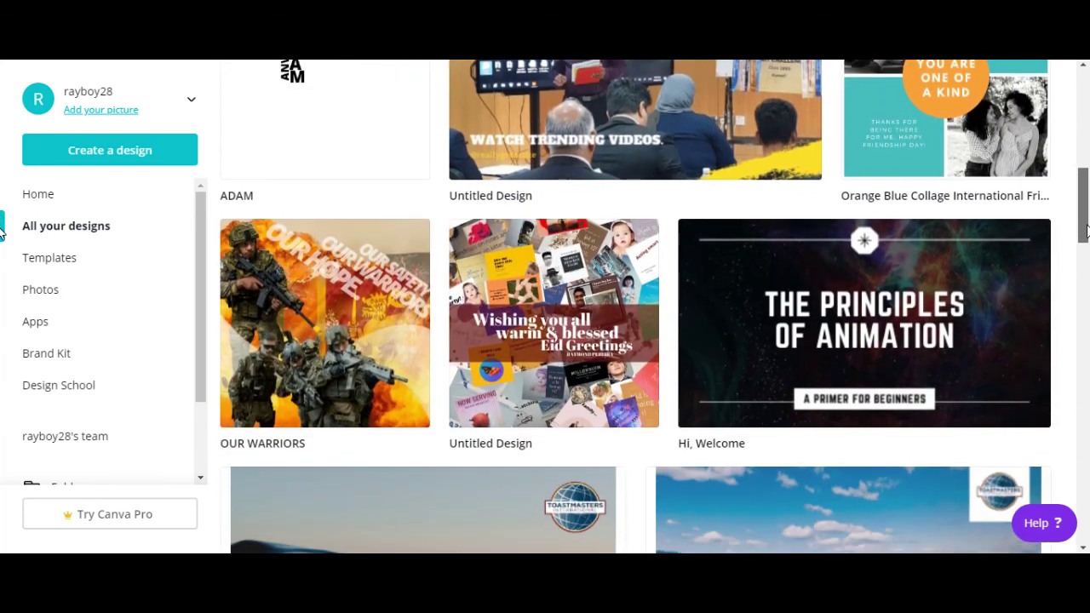
{"action": "left_click", "coordinate": [383, 314]}
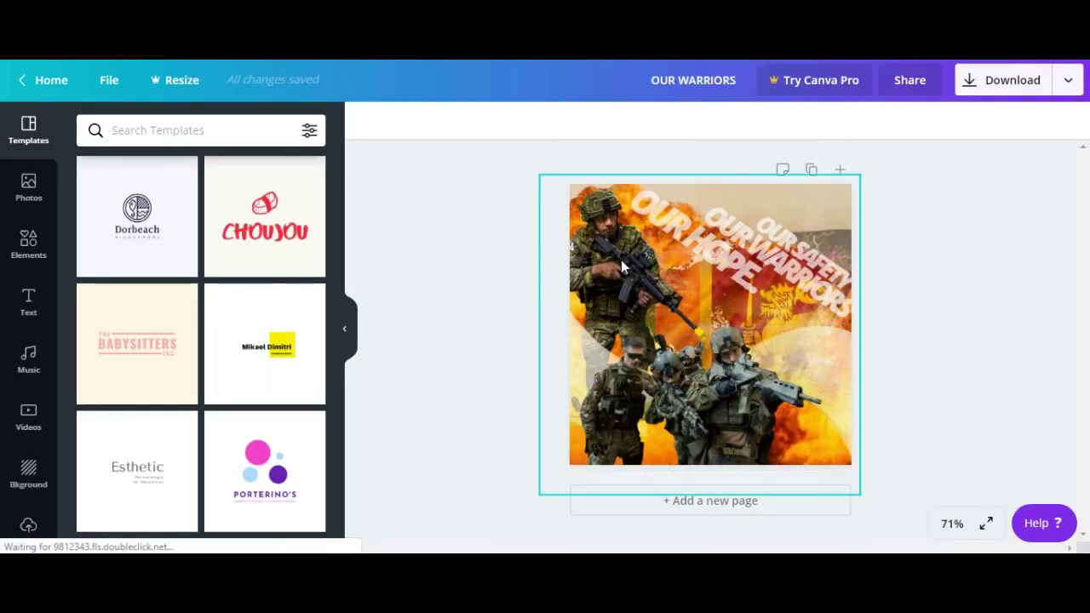
Step: Try shifting the fiery background imagery away from the soldiers to expose the layers beneath, and undo the change
{"action": "left_click", "coordinate": [626, 268]}
{"action": "mouse_move", "coordinate": [627, 272]}
{"action": "left_mouse_down"}
{"action": "mouse_move", "coordinate": [660, 274]}
{"action": "mouse_move", "coordinate": [627, 255]}
{"action": "left_mouse_up"}
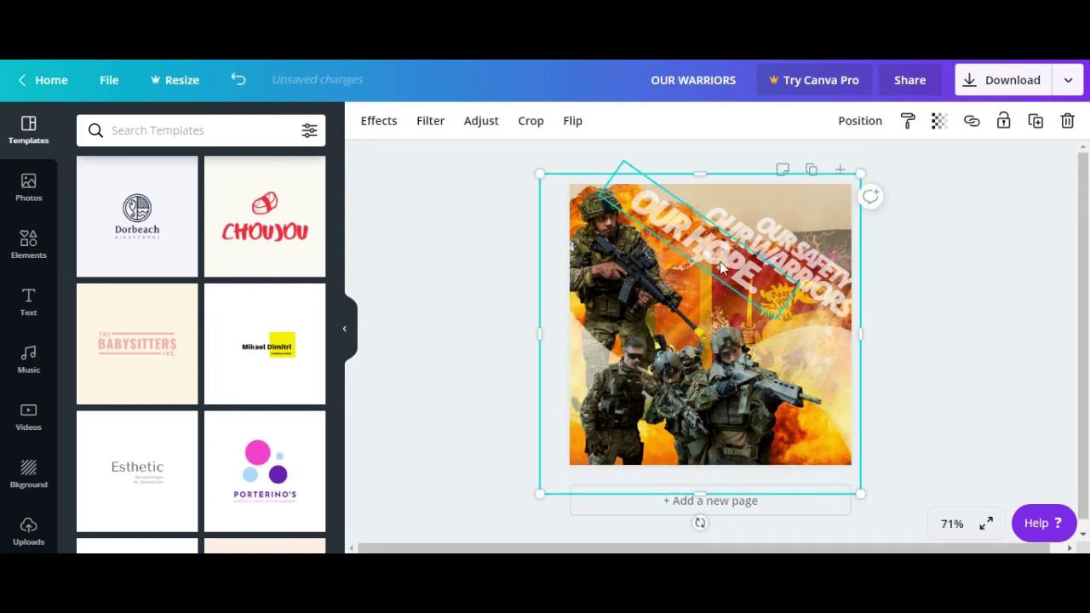
{"action": "left_click", "coordinate": [745, 269]}
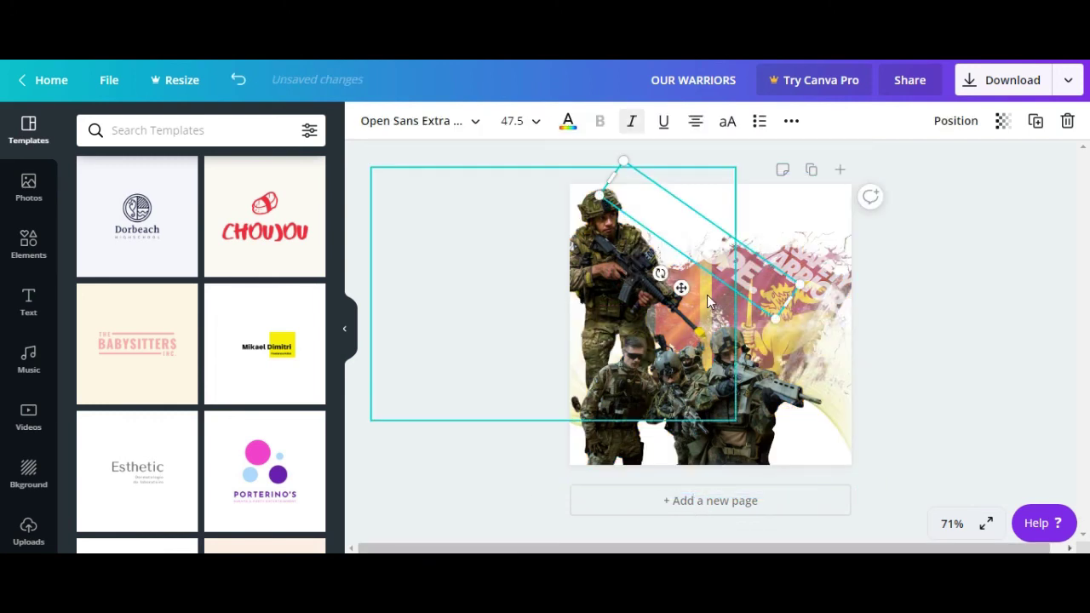
{"action": "left_click", "coordinate": [886, 243]}
{"action": "key", "text": "ctrl+z"}
Step: Pull apart the standing soldier, the soldier group, the flag image and the OUR HOPE text to expose the separate layers
{"action": "left_click_drag", "start_coordinate": [610, 264], "coordinate": [768, 259]}
{"action": "mouse_move", "coordinate": [620, 269]}
{"action": "left_mouse_down"}
{"action": "mouse_move", "coordinate": [673, 280]}
{"action": "mouse_move", "coordinate": [677, 243]}
{"action": "mouse_move", "coordinate": [621, 241]}
{"action": "mouse_move", "coordinate": [615, 286]}
{"action": "left_mouse_up"}
{"action": "left_click", "coordinate": [627, 420]}
{"action": "left_click_drag", "start_coordinate": [627, 421], "coordinate": [621, 482]}
{"action": "left_click_drag", "start_coordinate": [764, 317], "coordinate": [693, 333]}
{"action": "left_click_drag", "start_coordinate": [806, 316], "coordinate": [663, 293]}
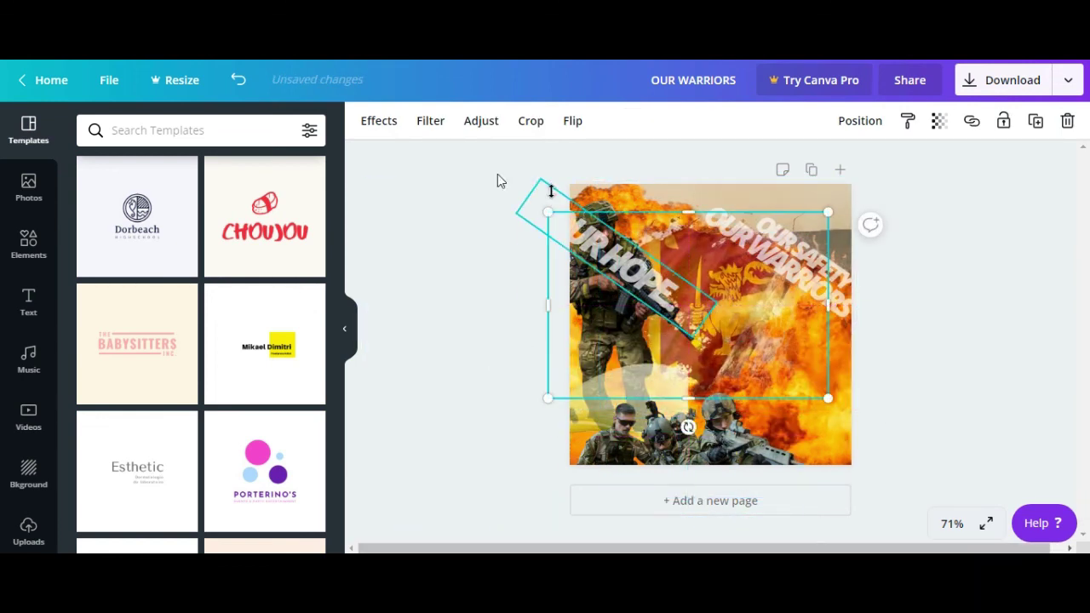
Step: Undo the moves of the text, flag and soldier layers, and deselect everything
{"action": "left_click", "coordinate": [238, 83]}
{"action": "left_click", "coordinate": [238, 83]}
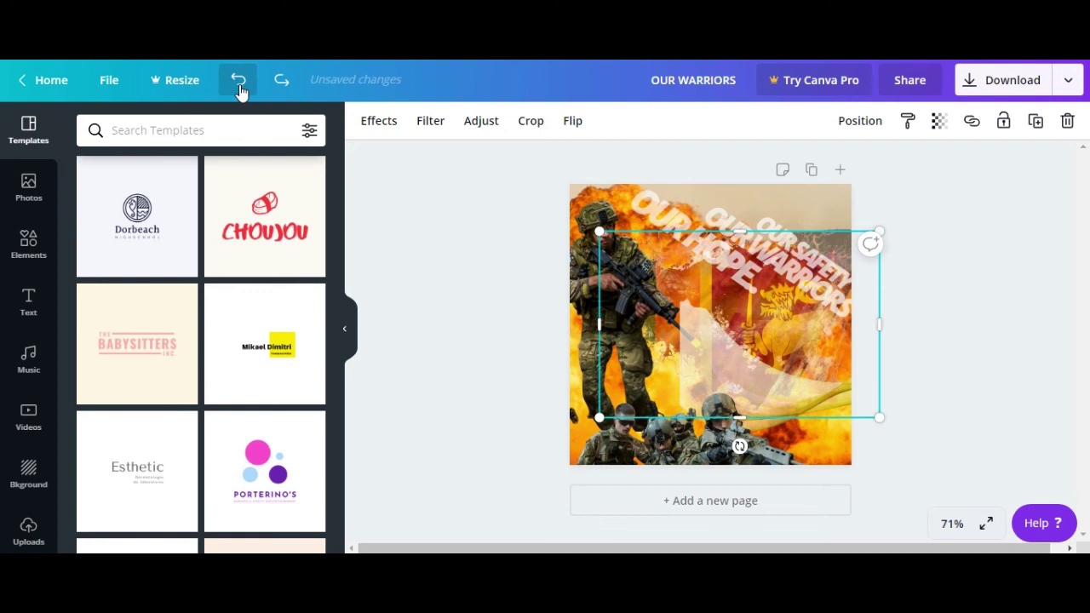
{"action": "left_click", "coordinate": [239, 82]}
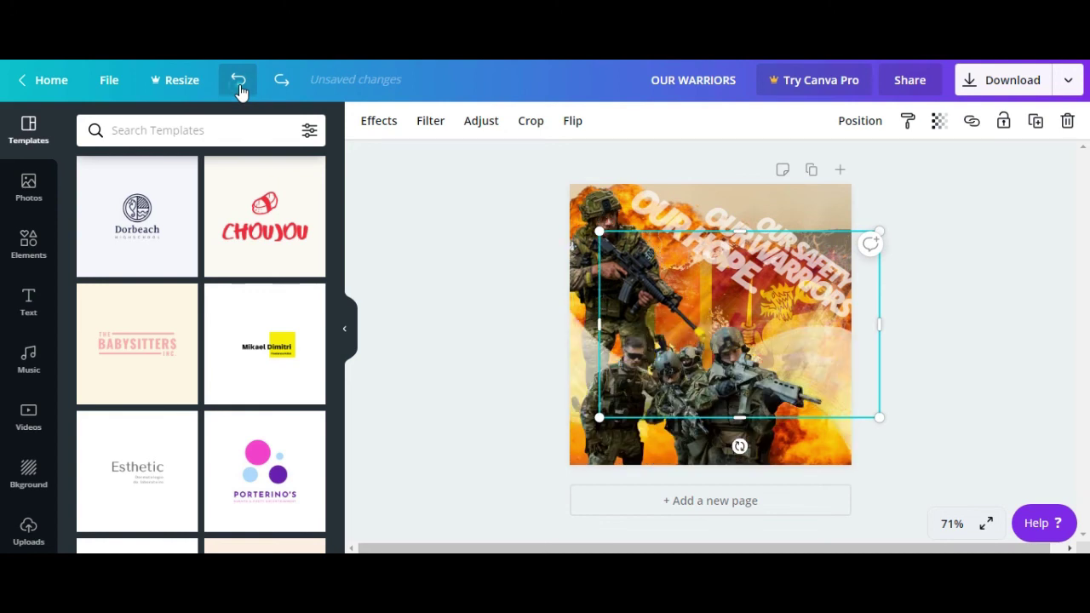
{"action": "left_click", "coordinate": [452, 204]}
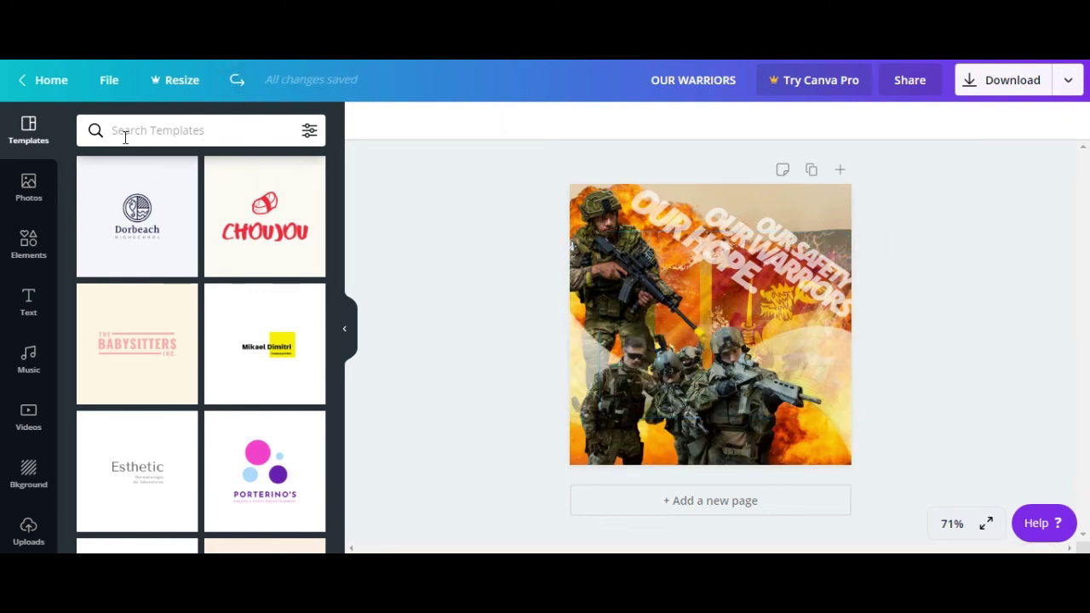